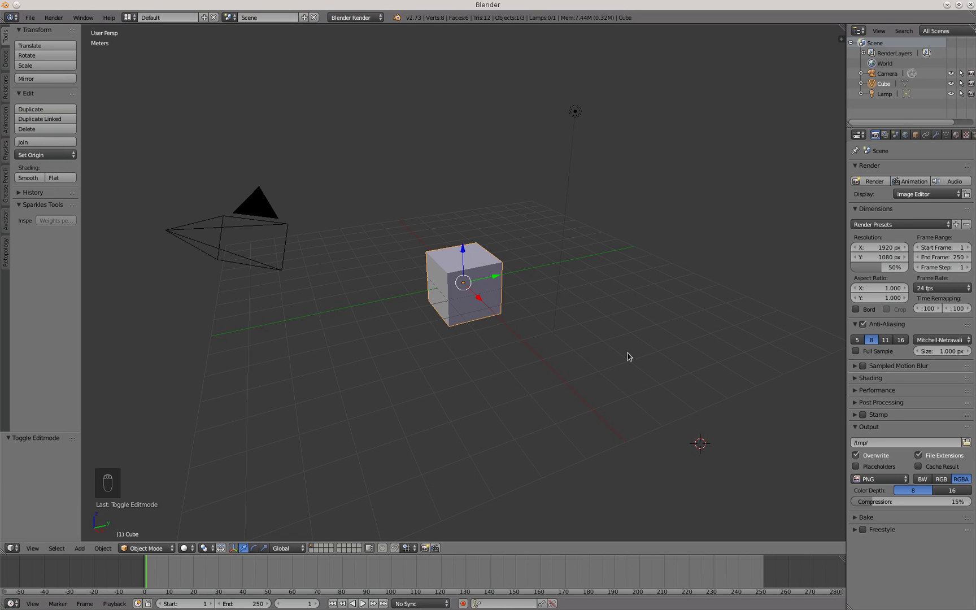
Step: Enter Edit Mode on the cube, switch to edge selection and deselect the whole mesh
key("Tab")
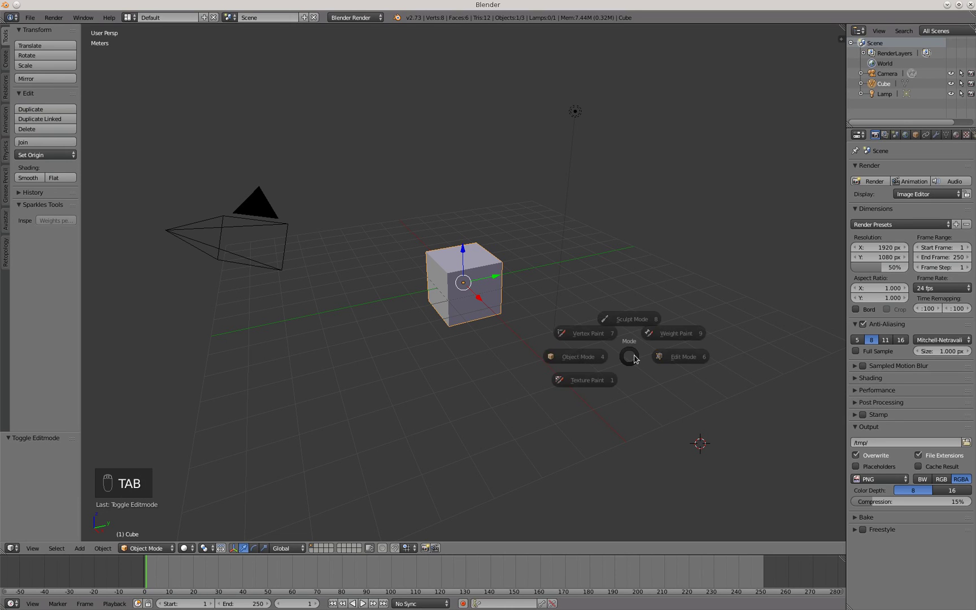
left_click(684, 356)
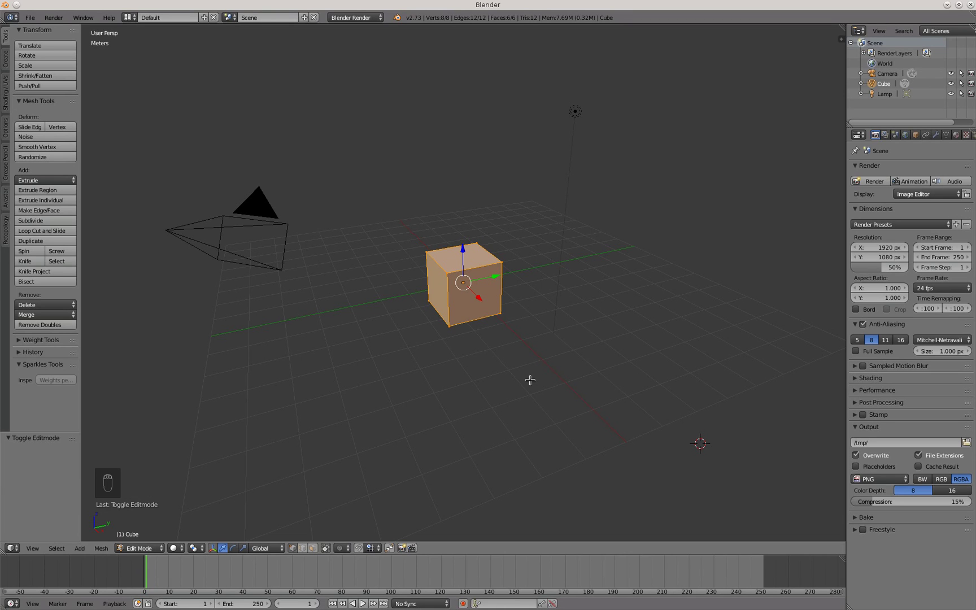
key("ctrl+Tab")
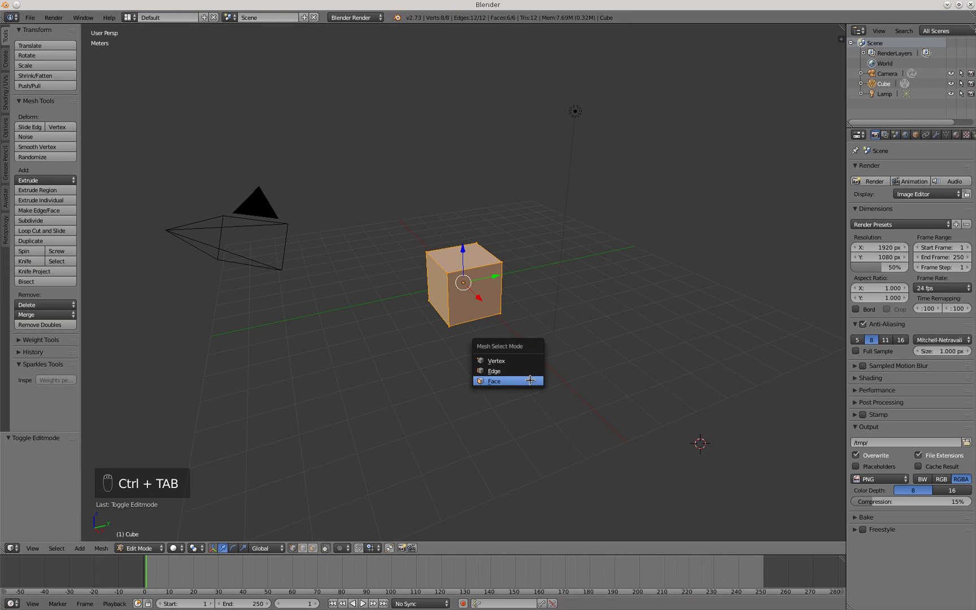
key("e")
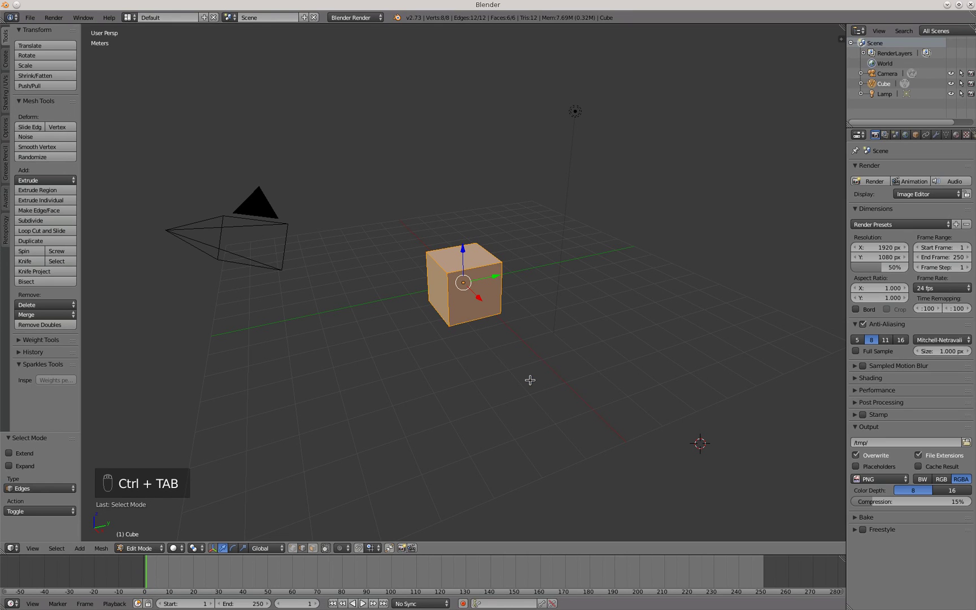
key("a")
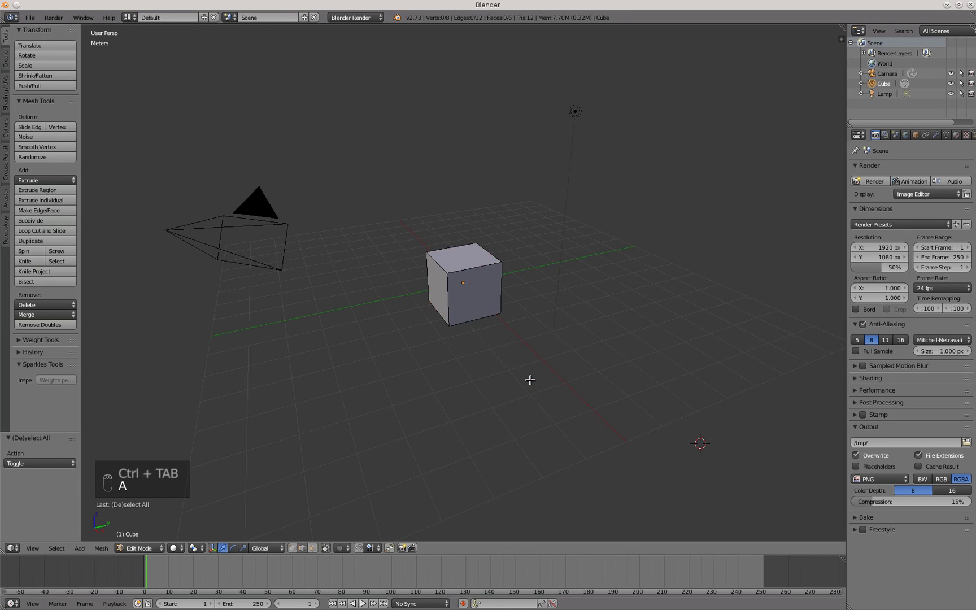
Step: Mark three top edges, two vertical edges and two opposite bottom edges of the cube as seams, making hidden edges selectable, and deselect all
scroll(530, 380, "up", 1)
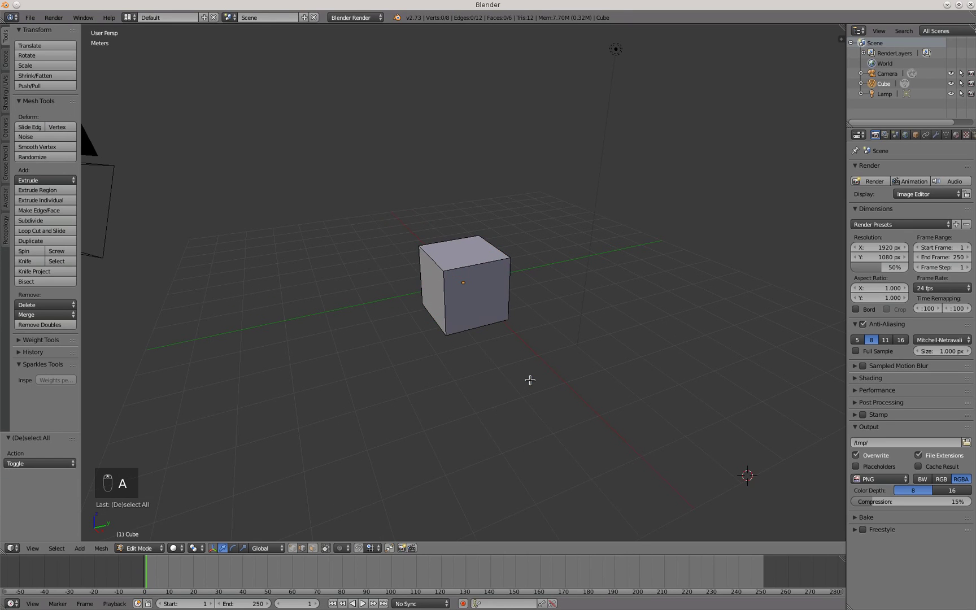
right_click(413, 474)
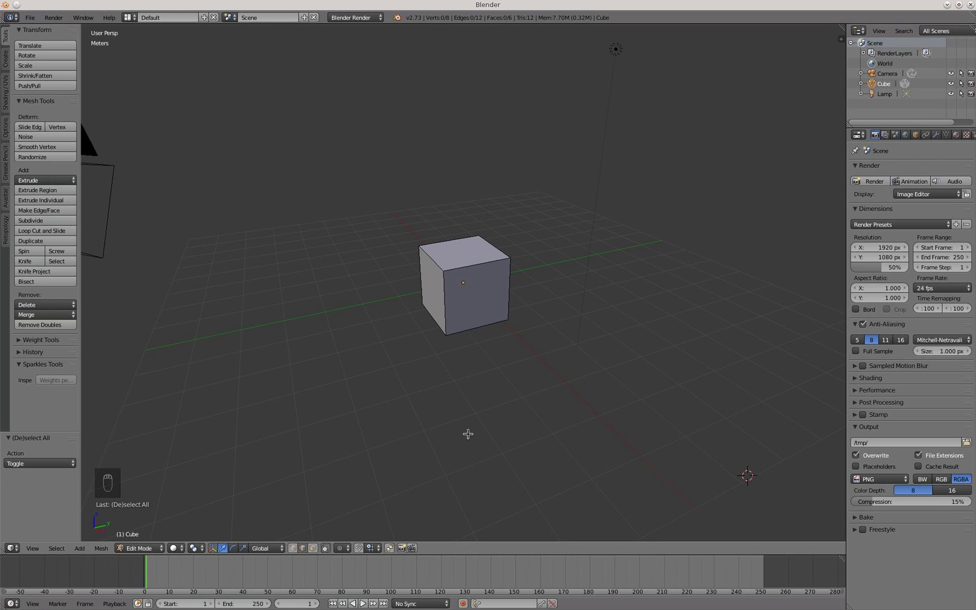
right_click_drag(480, 315, 477, 318, "shift")
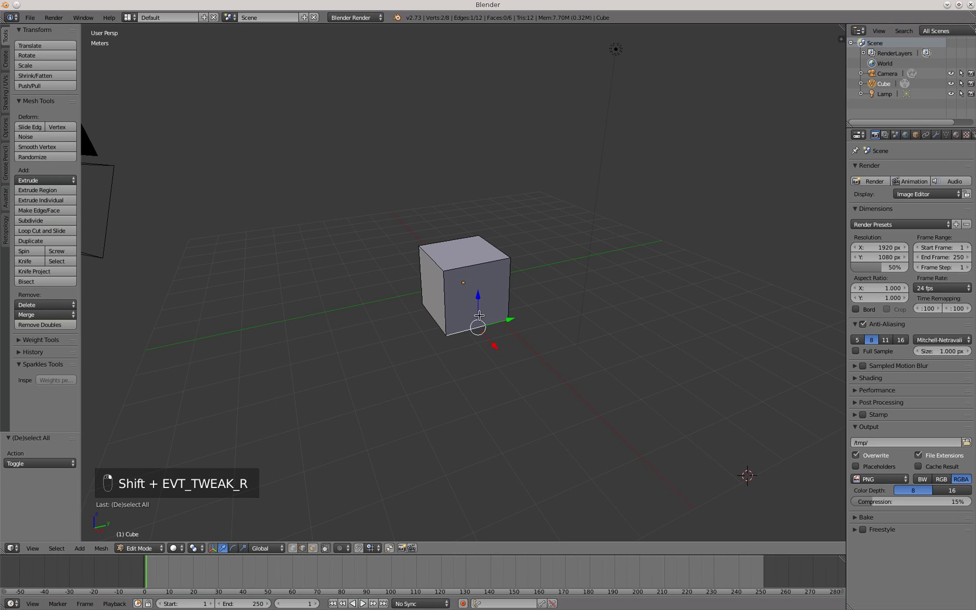
right_click(472, 267, "shift")
right_click(491, 249, "shift")
right_click(459, 241, "shift")
right_click(420, 274, "shift")
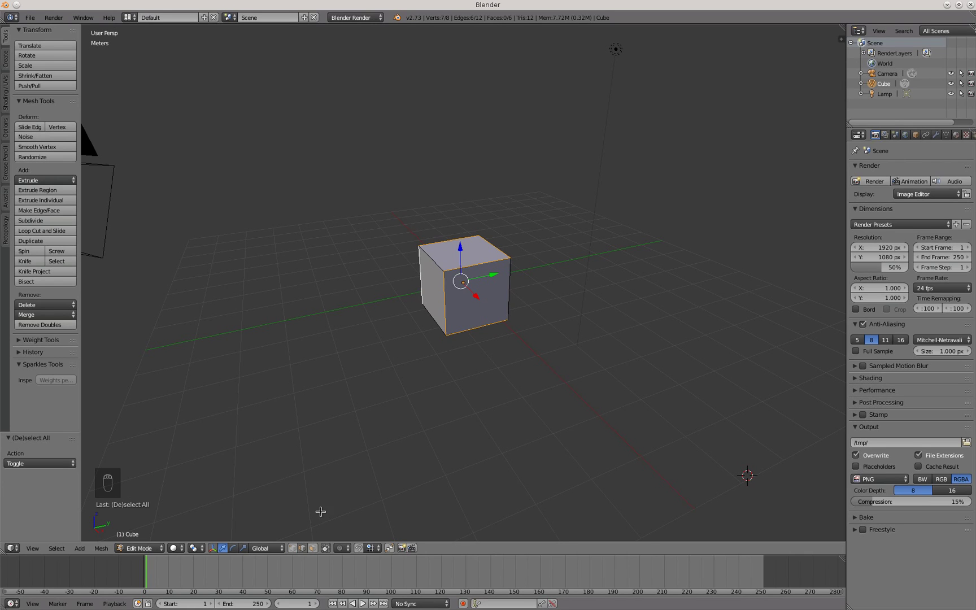
left_click(325, 548)
right_click(455, 299, "shift")
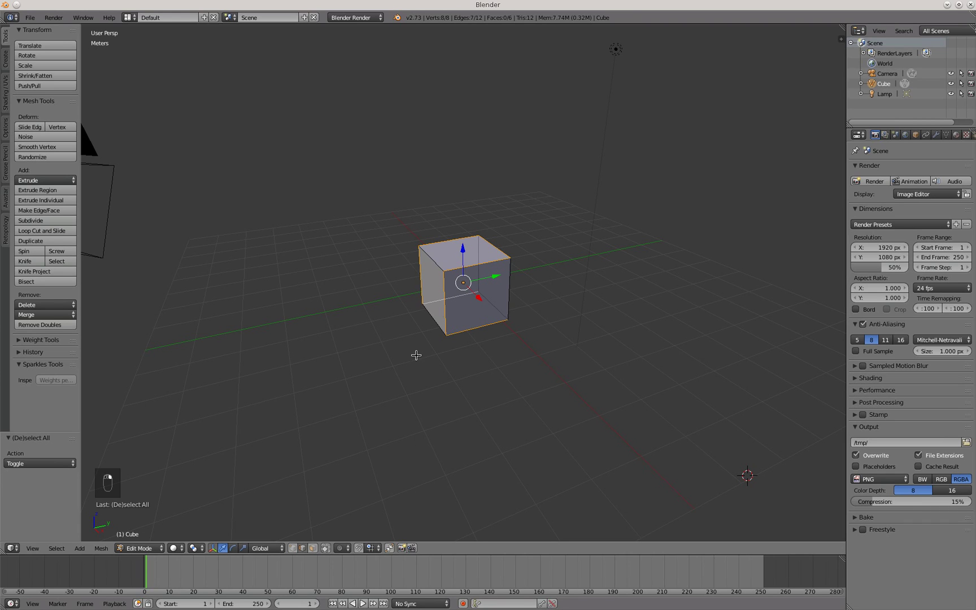
key("ctrl+e")
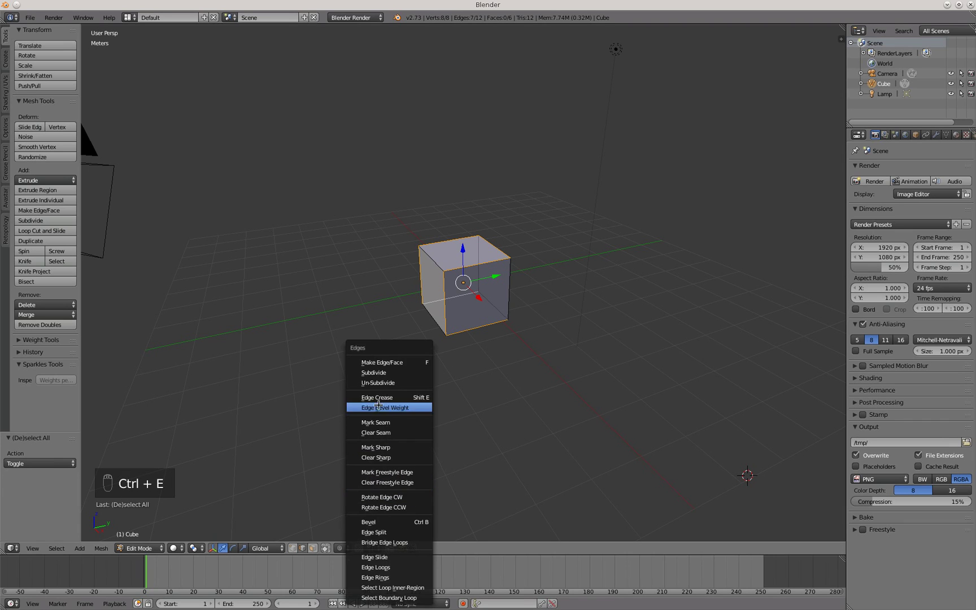
left_click(376, 423)
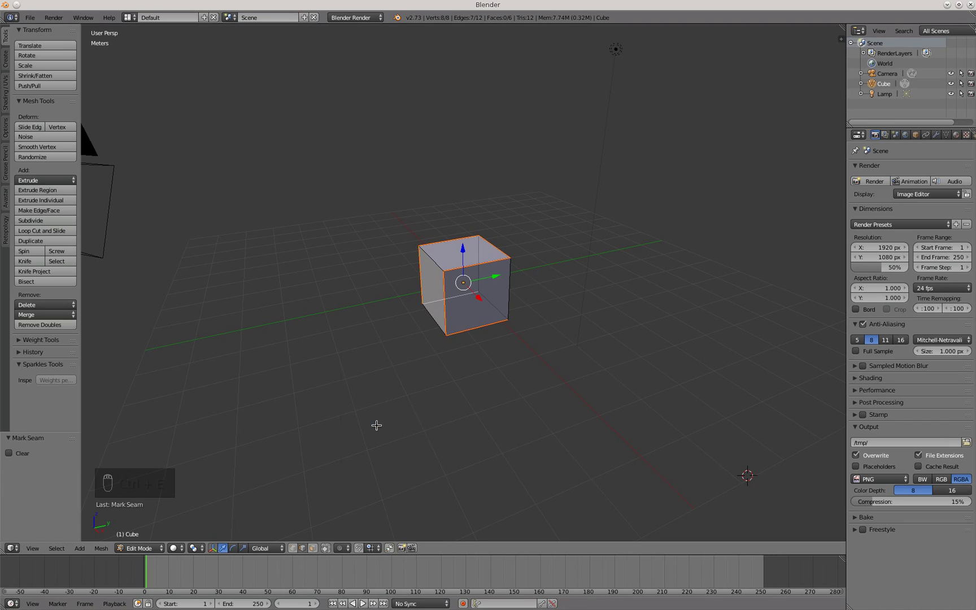
key("a")
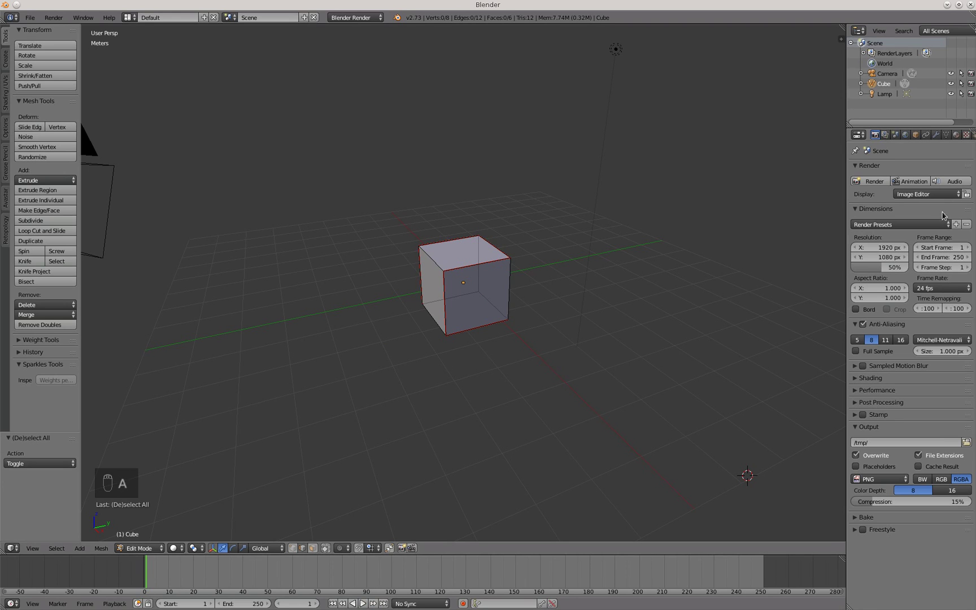
Step: Enlarge the UV map list in the cube's mesh data and add seven UV maps
left_click(947, 135)
left_click_drag(909, 380, 906, 449)
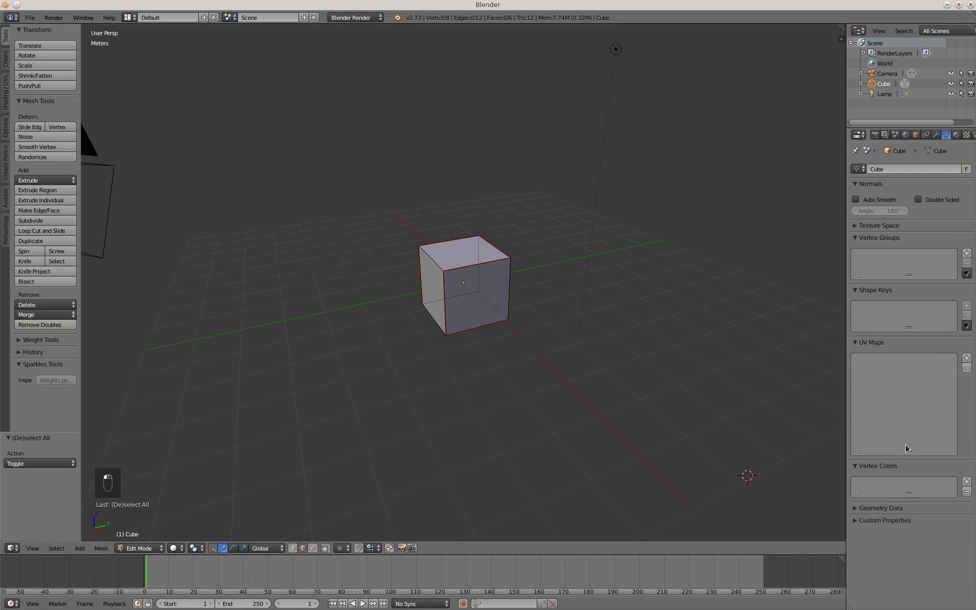
left_click(966, 359)
left_click(967, 359)
left_click(967, 360)
left_click(967, 359)
left_click(967, 359)
left_click(967, 360)
left_click(966, 359)
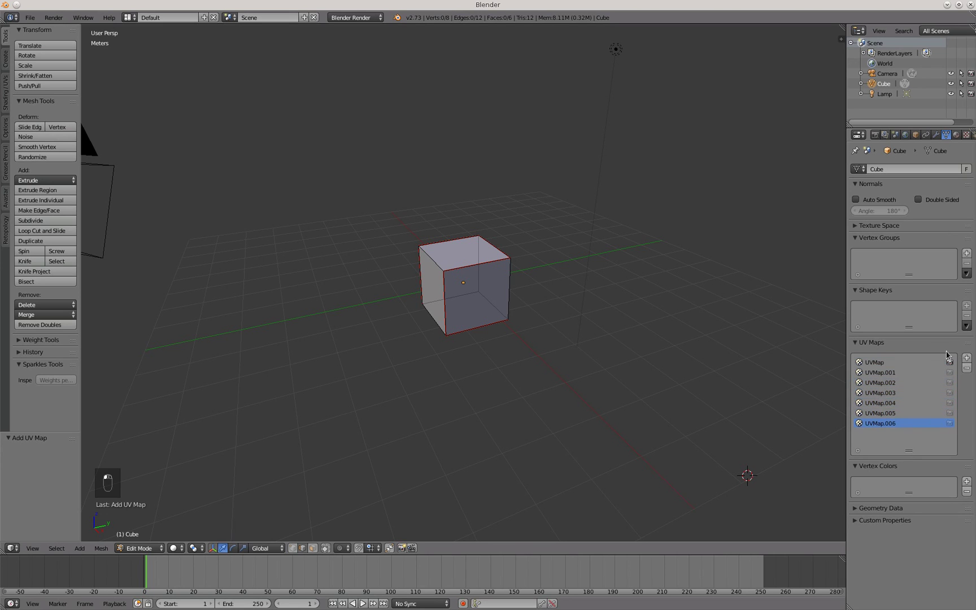
Step: Rename UVMap.001 through UVMap.006 as Top, Bottom, Front, Back, Left and Right
double_click(882, 373)
type("Top")
double_click(882, 383)
type("Bottom")
key("Tab")
type("Front")
key("Tab")
type("B")
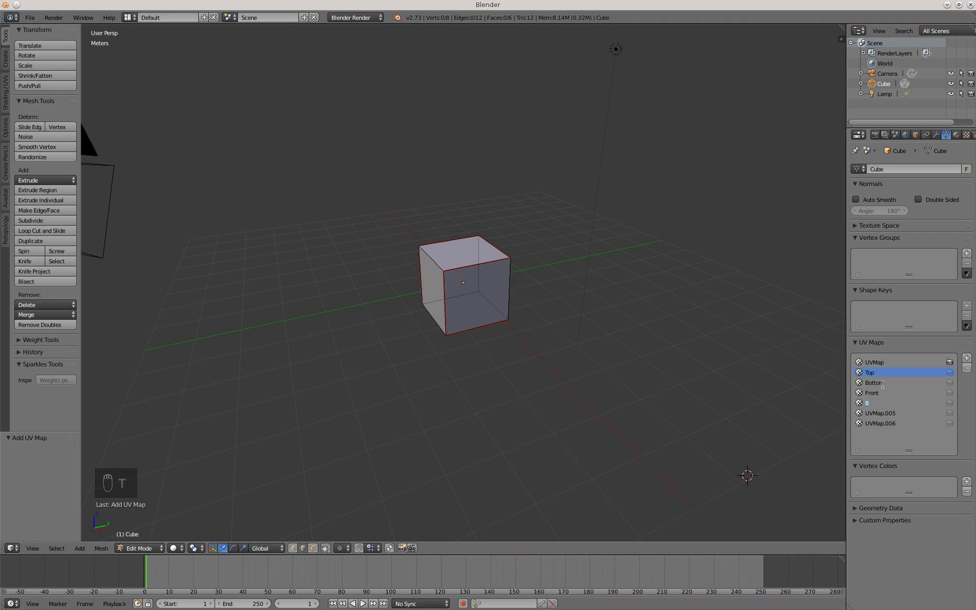
type("ack")
key("Tab")
type("Le")
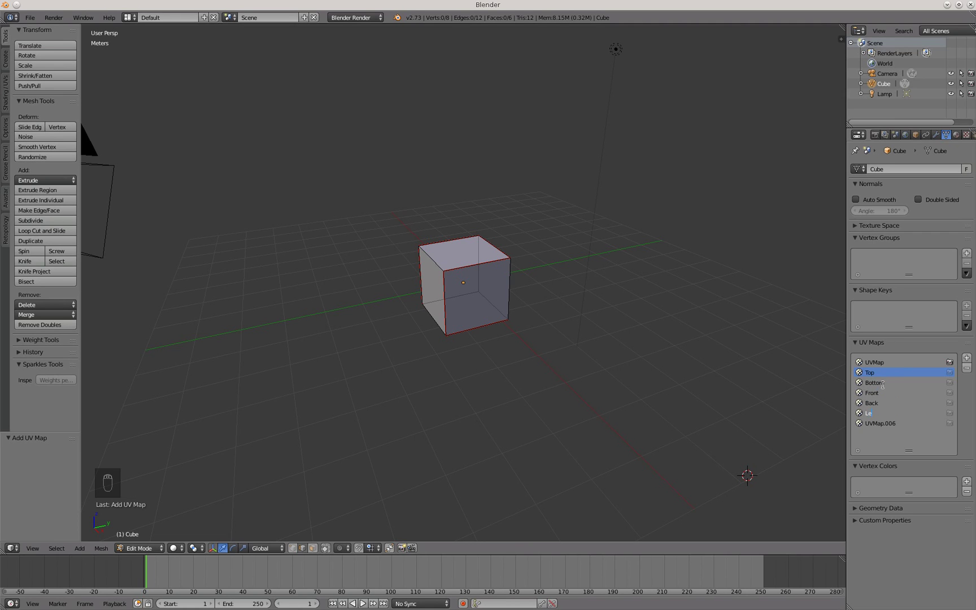
type("ft")
key("Tab")
key("BackSpace")
type("Right")
key("Return")
key("Escape")
Step: Select the whole cube mesh and assign the existing material slot to it
left_click(956, 135)
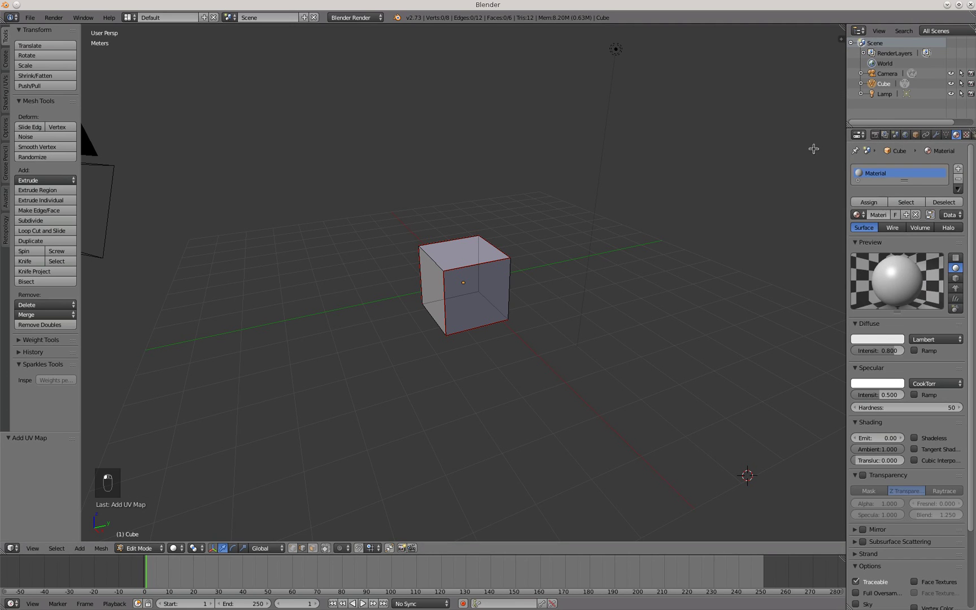
key("a")
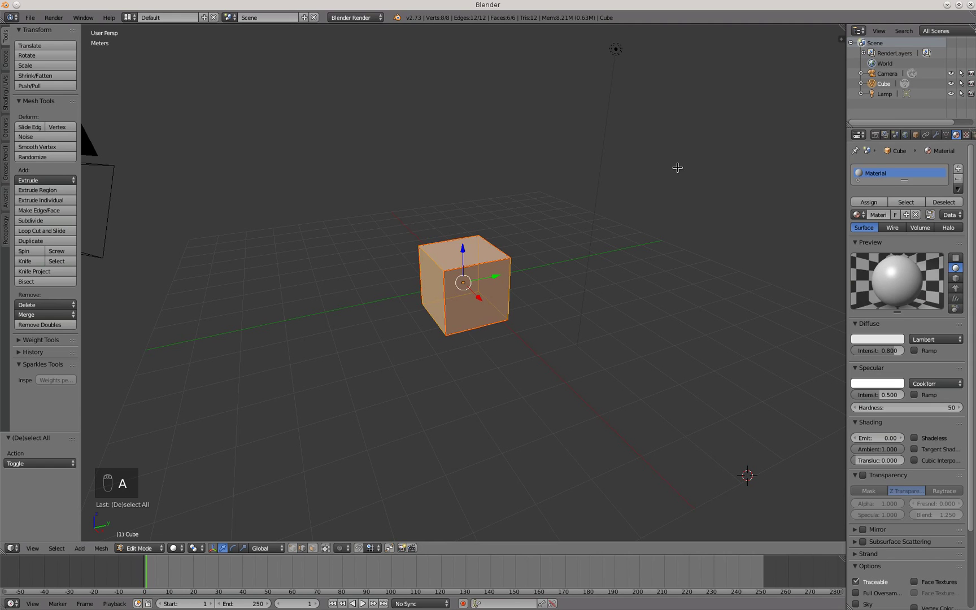
left_click(864, 202)
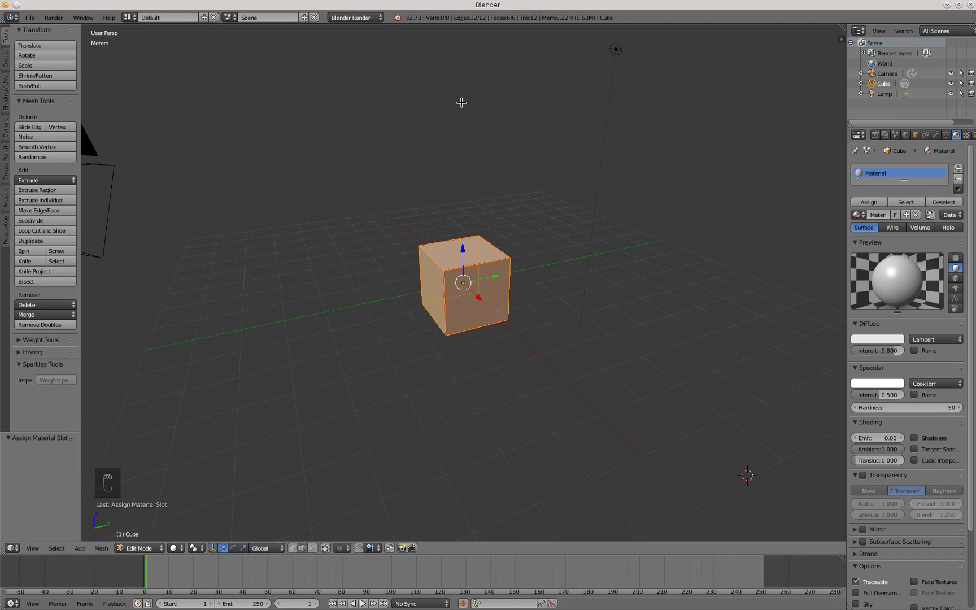
Step: Switch the screen layout to UV Editing
left_click(129, 18)
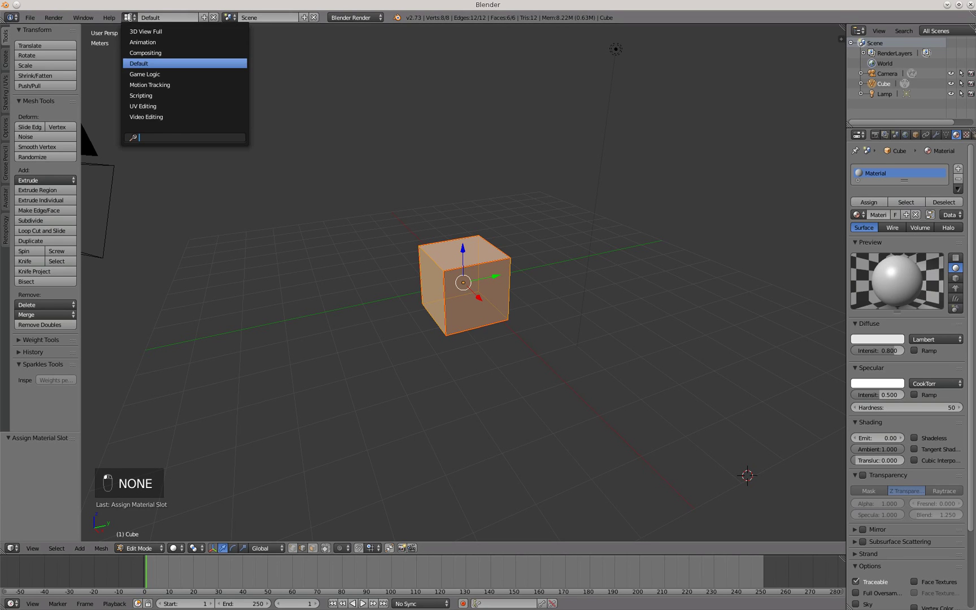
left_click(150, 107)
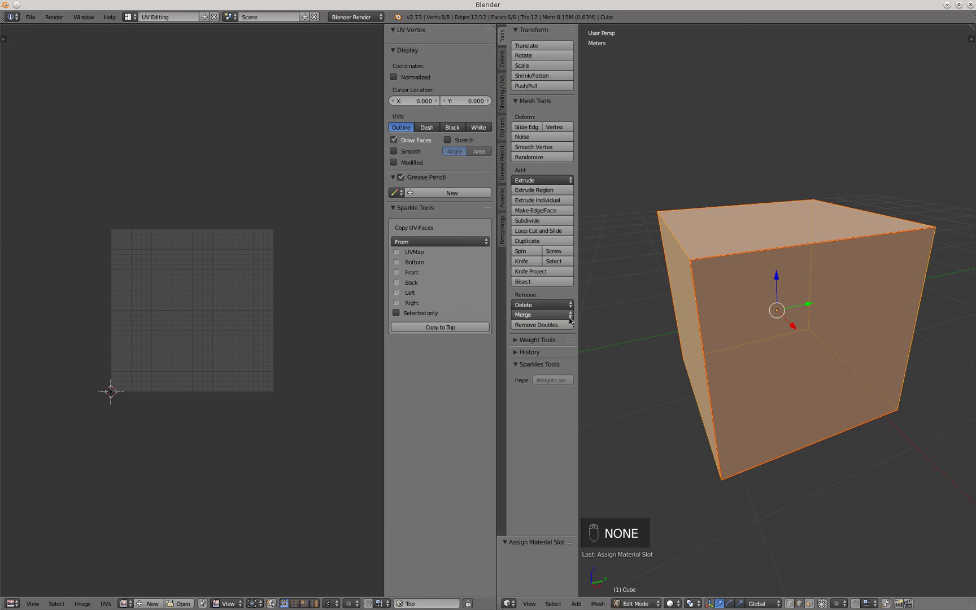
right_click(541, 337)
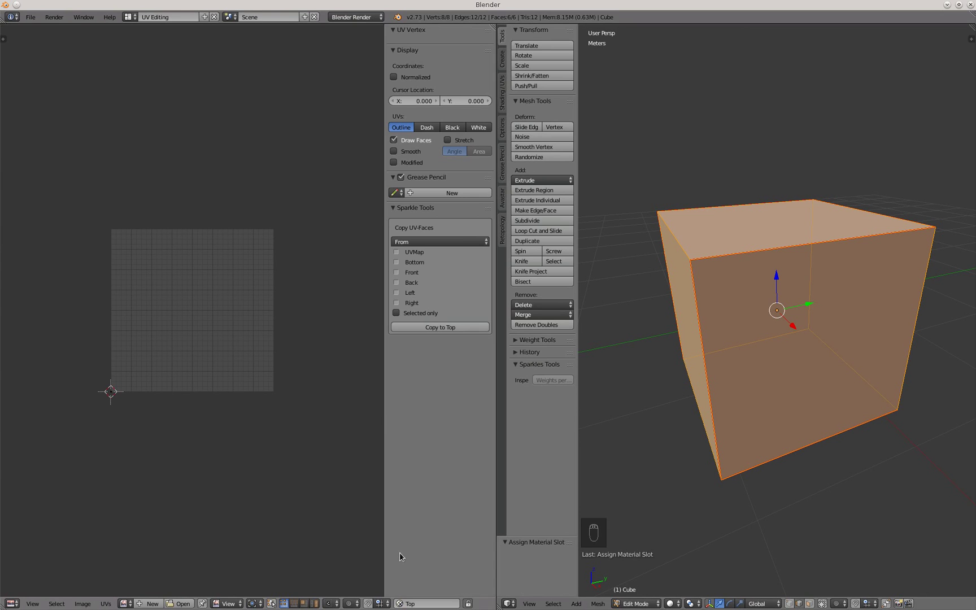
Step: Make UVMap the active UV map, unwrap the whole cube into it and select all its UVs
left_click(396, 602)
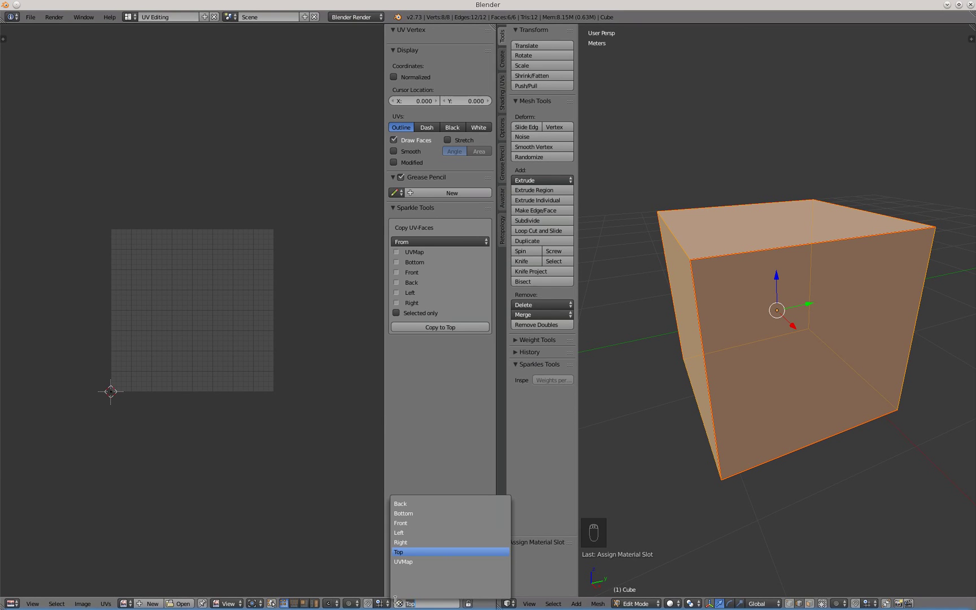
left_click(402, 562)
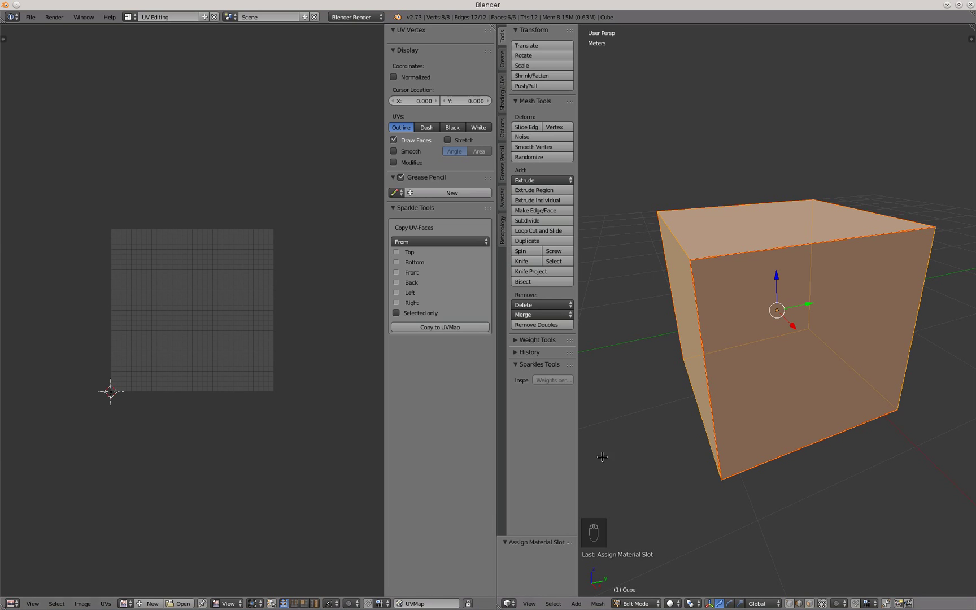
key("u")
left_click(762, 336)
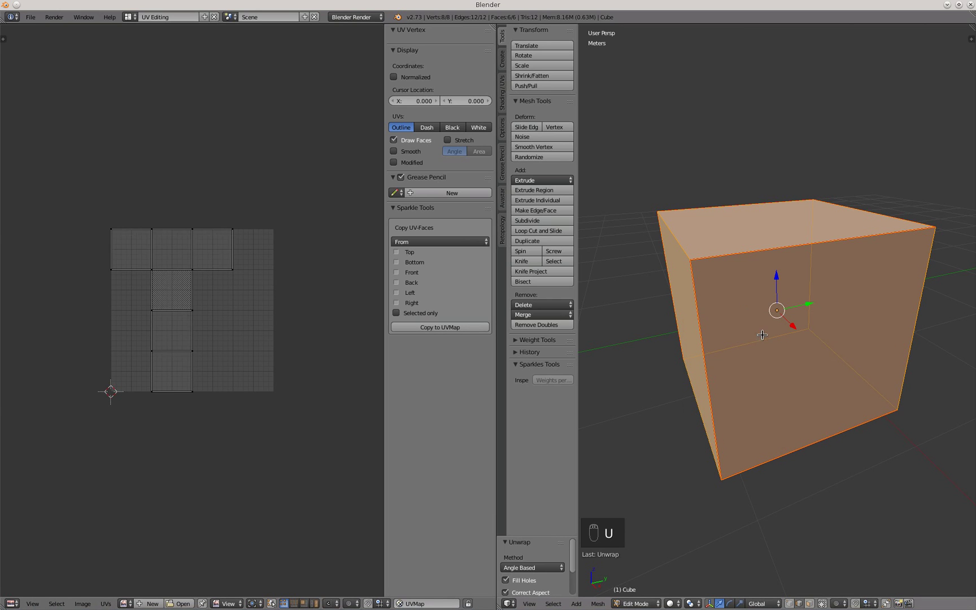
key("a")
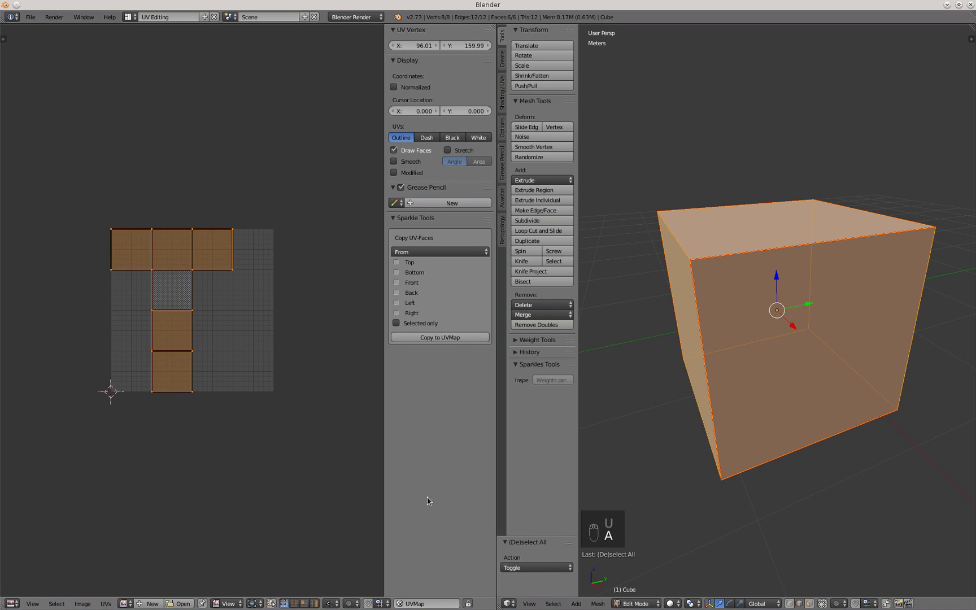
Step: Make Back the active UV map and set the mesh selection mode to faces
left_click(402, 604)
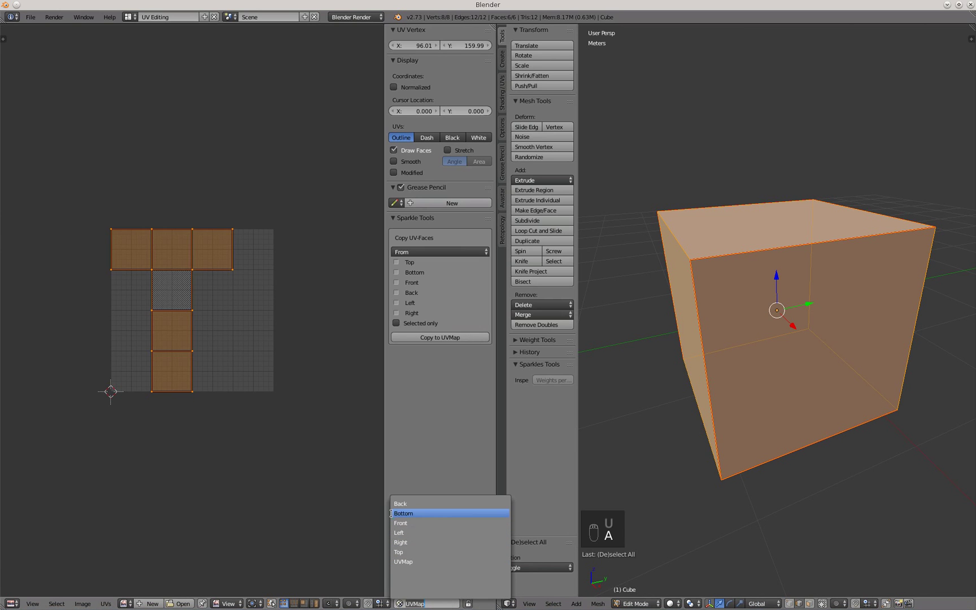
left_click(416, 504)
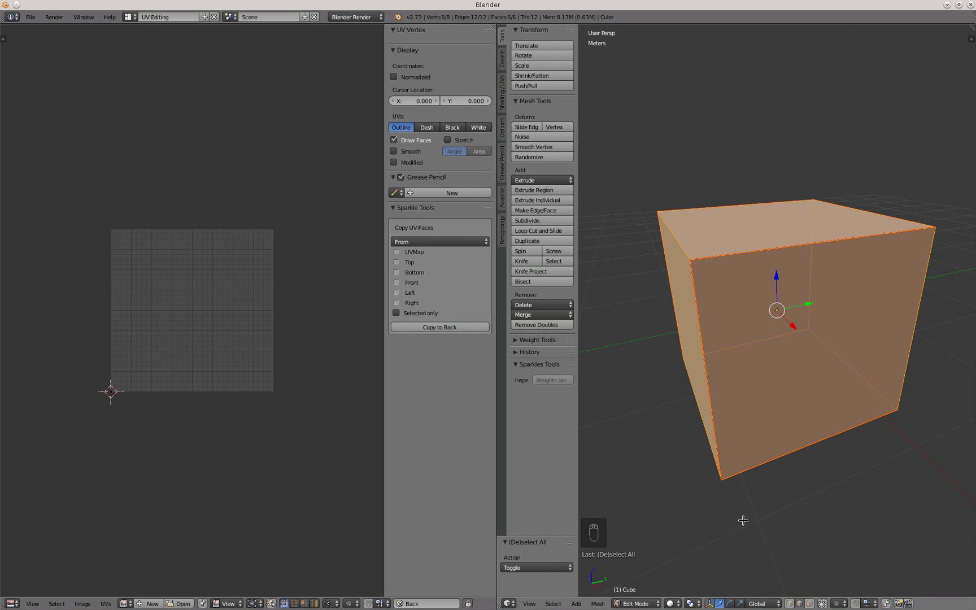
key("ctrl+Tab")
left_click(763, 496)
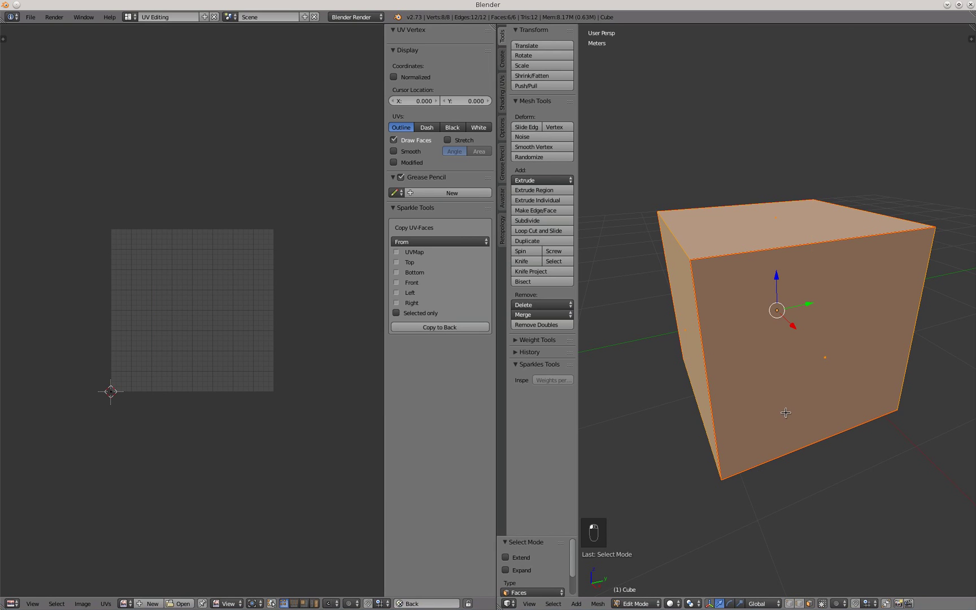
Step: Select only the cube's back face in the back view, apply Project From View to it and select all its UVs
key("ctrl+KP_1")
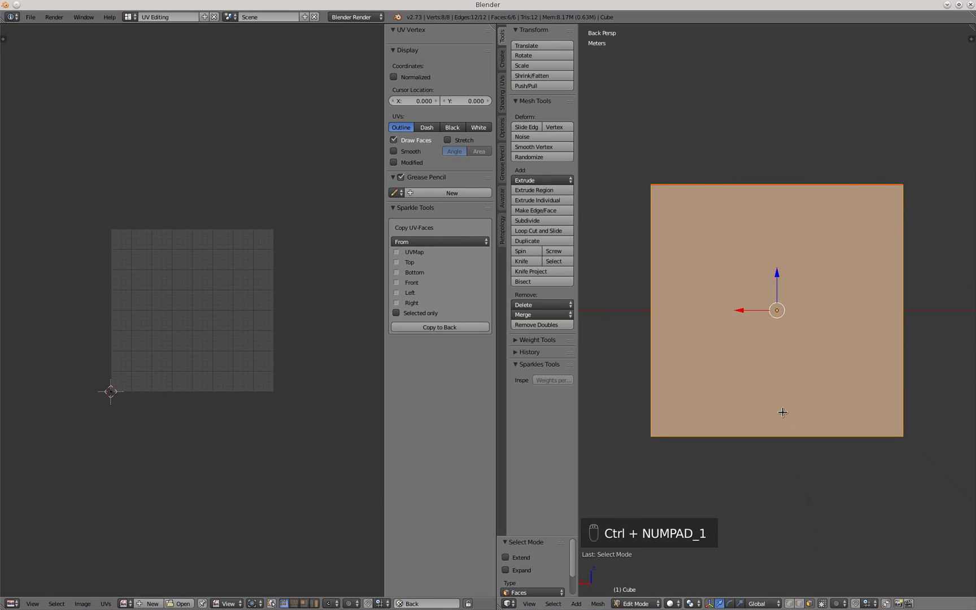
key("a")
right_click(777, 386)
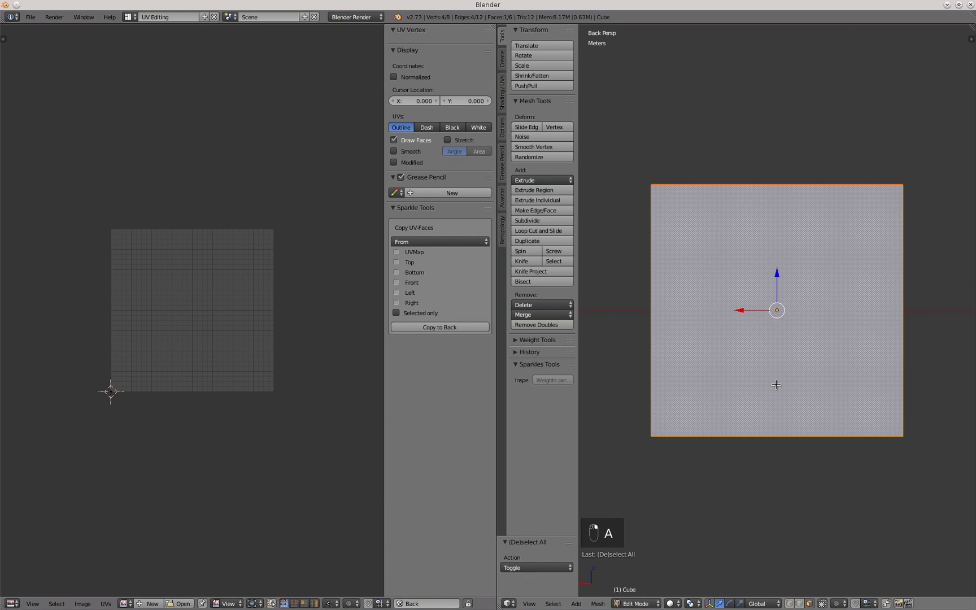
key("u")
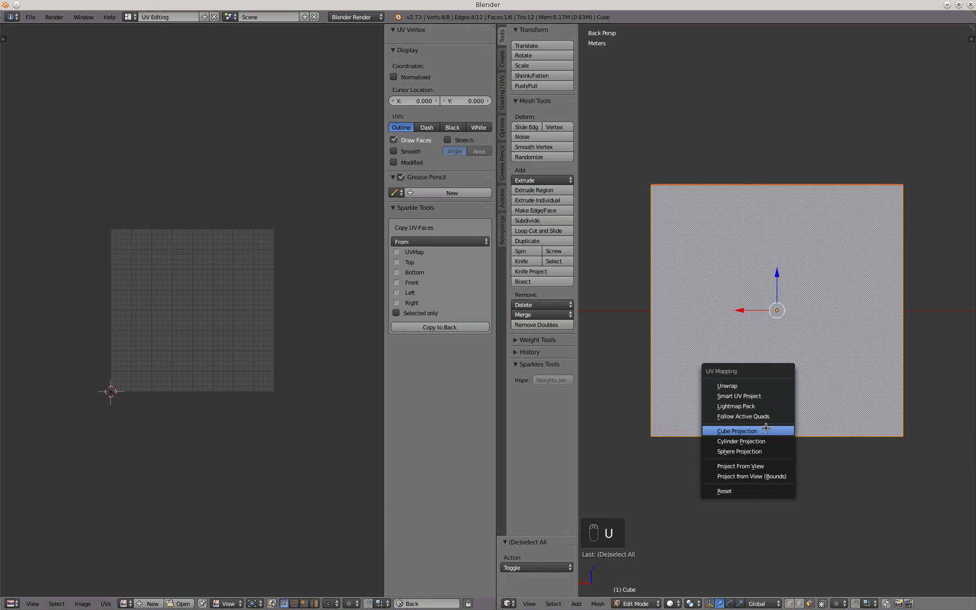
left_click(750, 466)
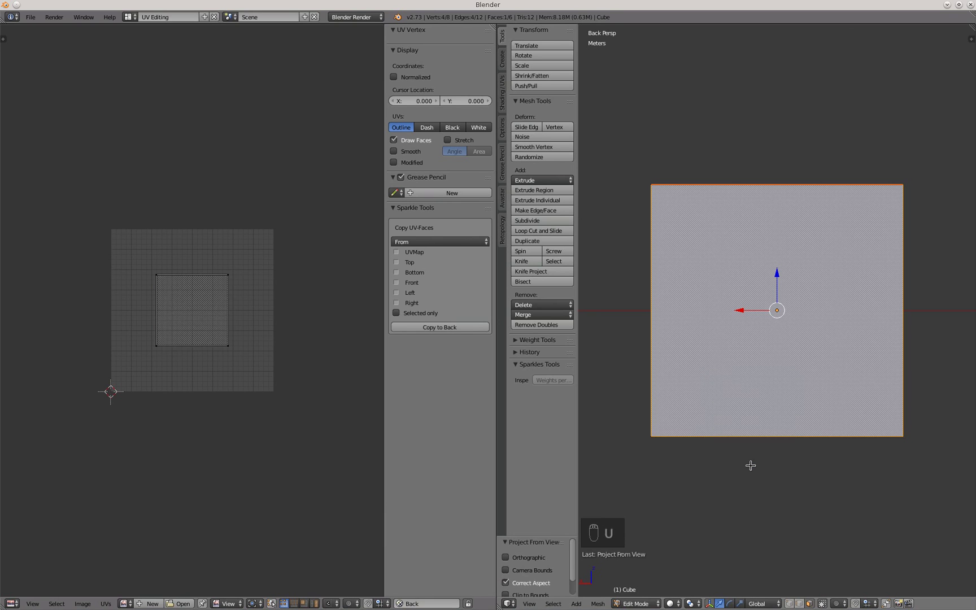
key("a")
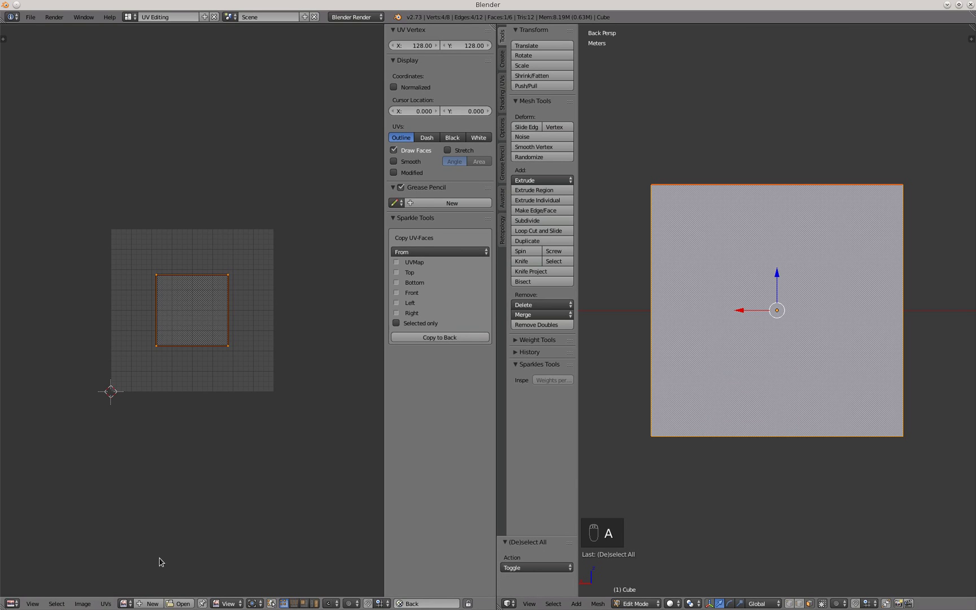
Step: Open Back.png from the ProjectionPaint folder for the Back UV map and scale the back face's UVs by about 0.62
left_click(180, 603)
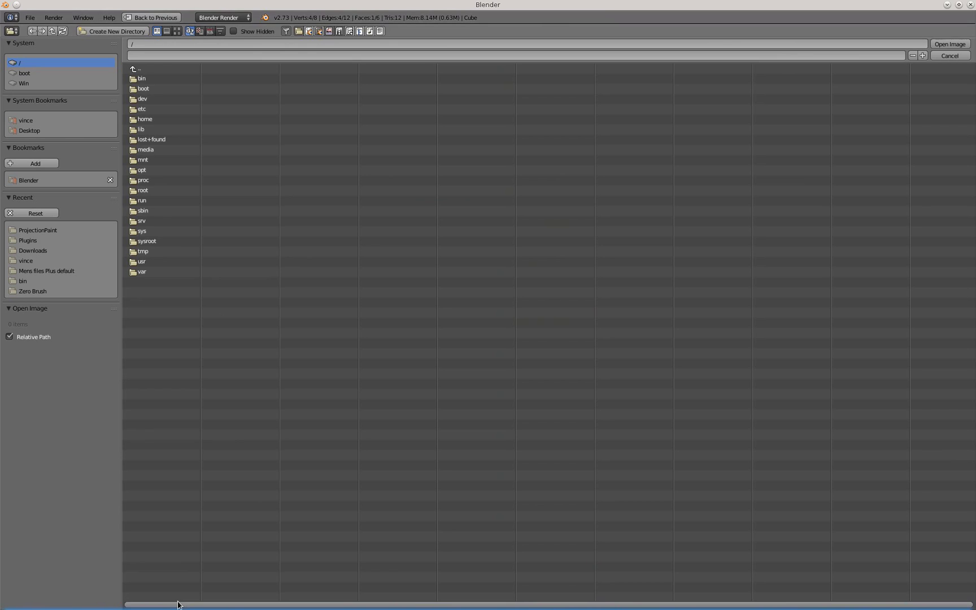
left_click(49, 231)
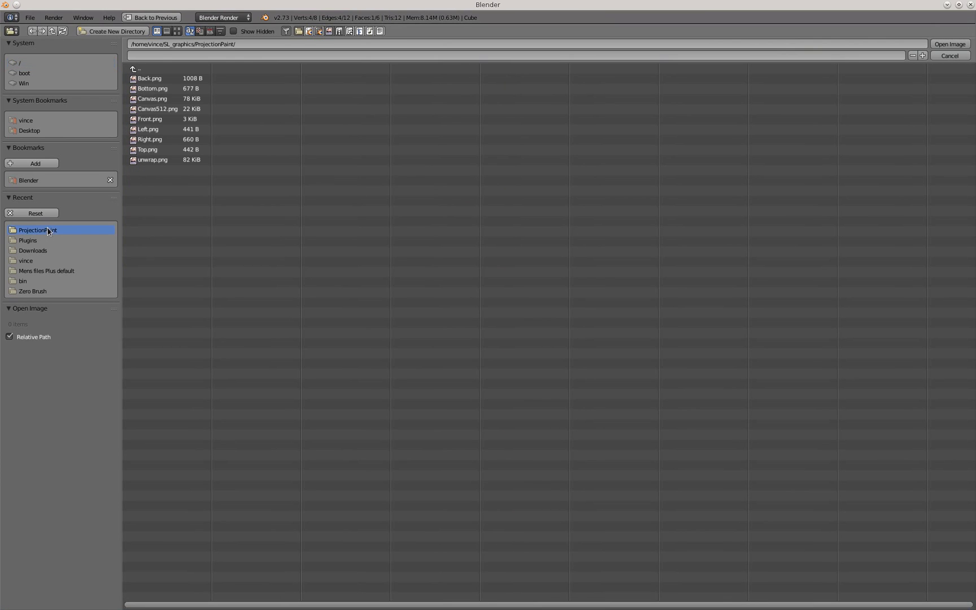
double_click(148, 79)
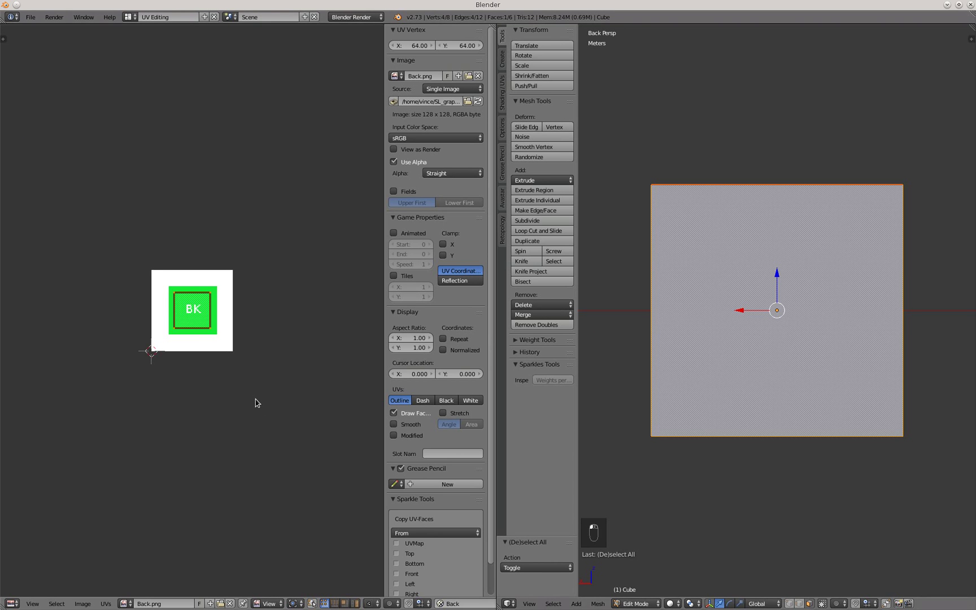
key("s")
left_click(239, 377)
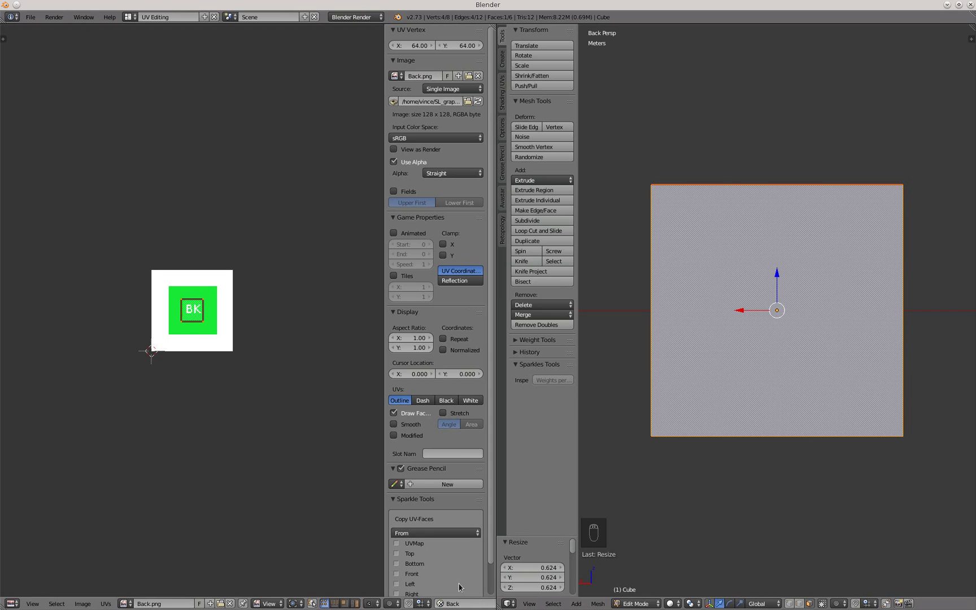
Step: Make Bottom the active UV map, apply Project From View to only the cube's bottom face in the bottom view and select all its UVs
left_click(440, 606)
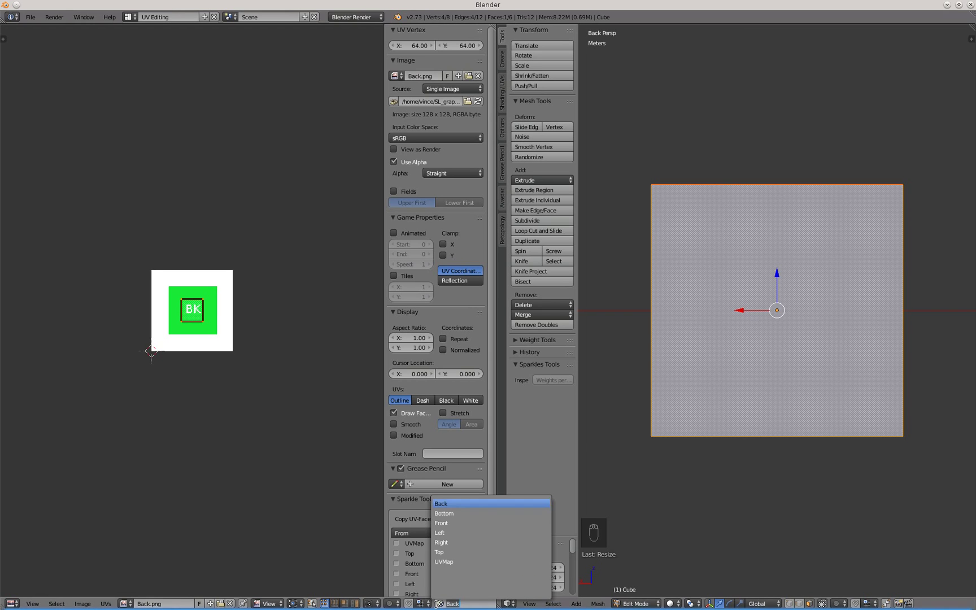
left_click(435, 513)
left_click(763, 351)
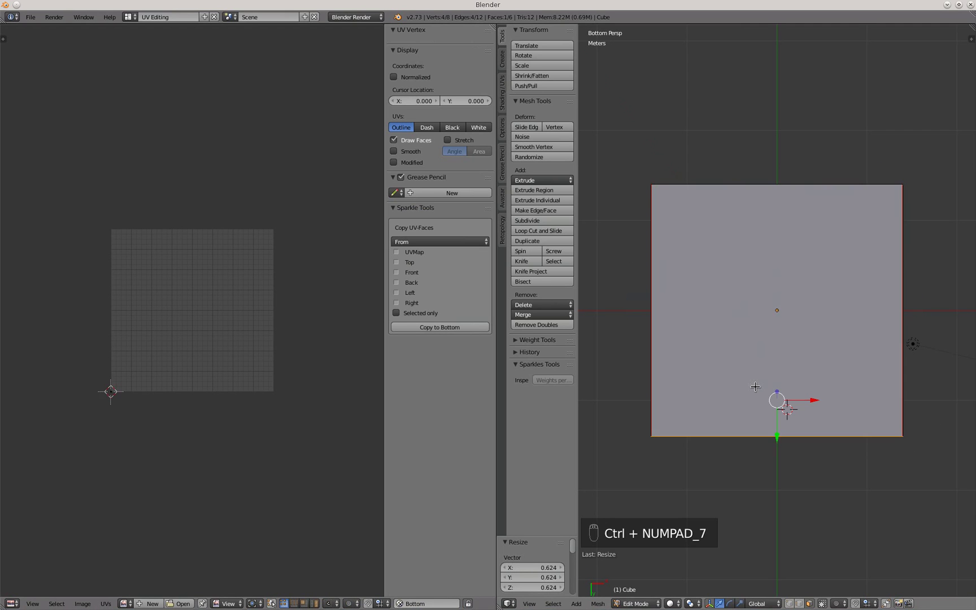
key("u")
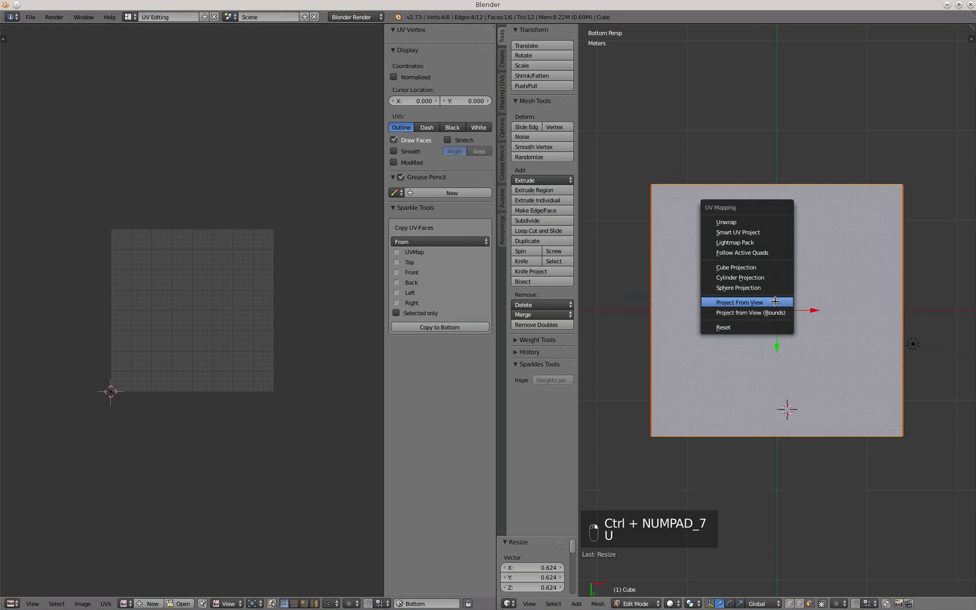
left_click(776, 302)
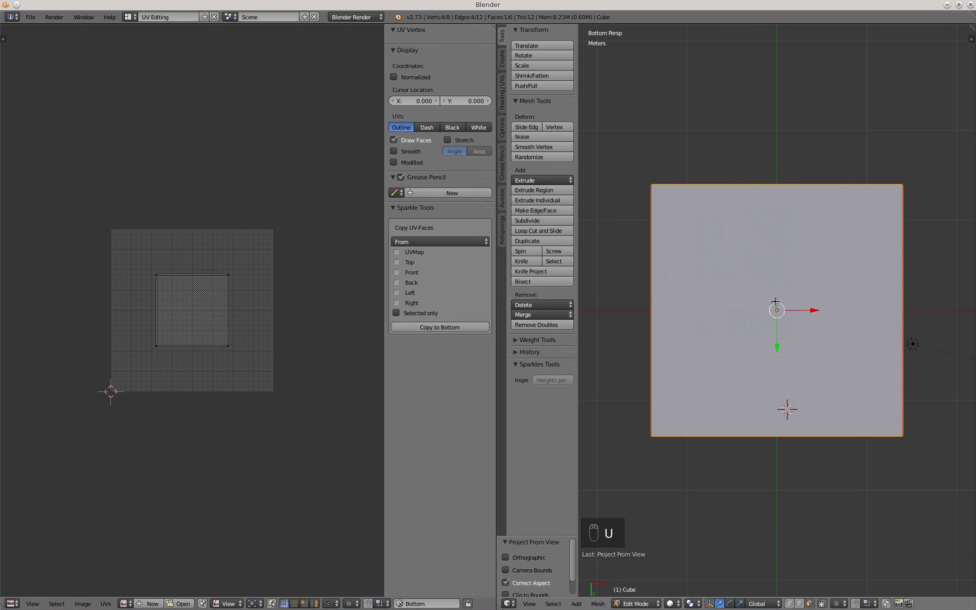
key("a")
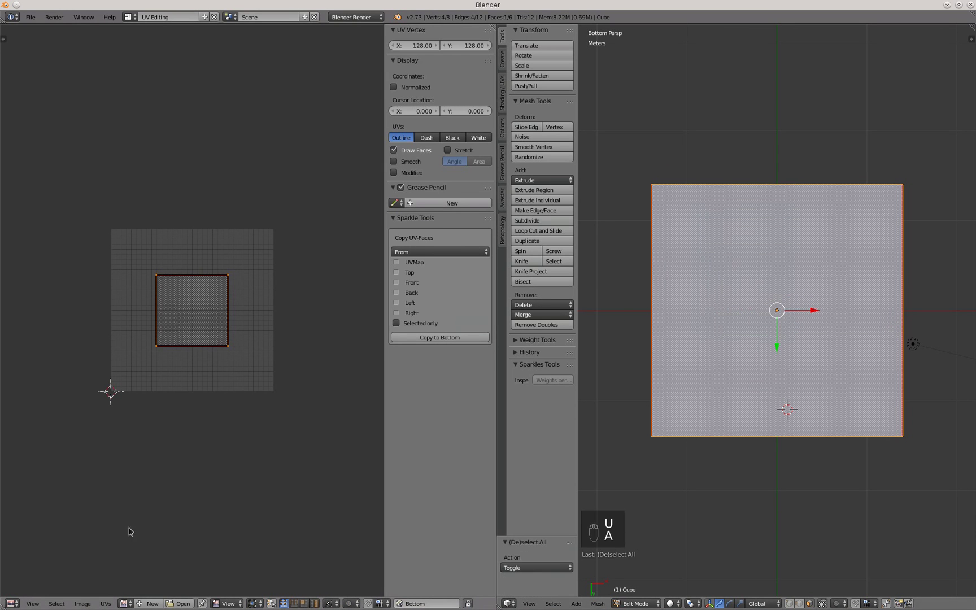
Step: Open Bottom.png from the ProjectionPaint folder as the image for the Bottom UV map
left_click(181, 604)
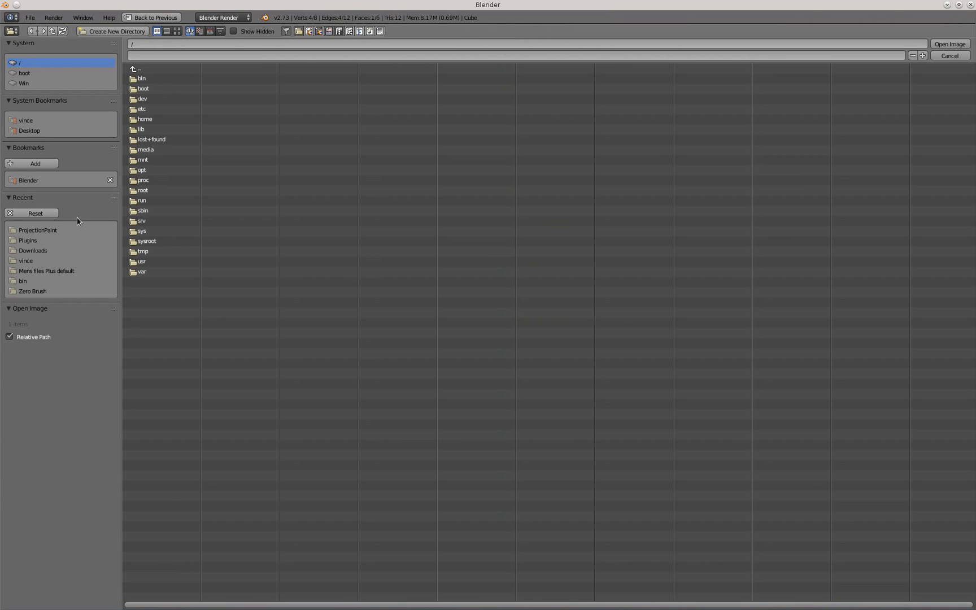
left_click(67, 232)
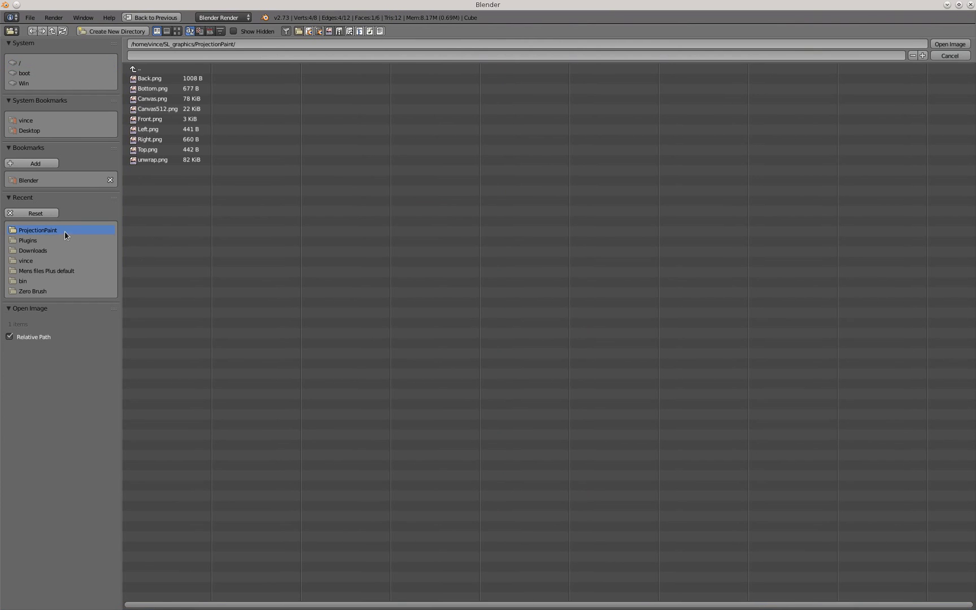
double_click(144, 89)
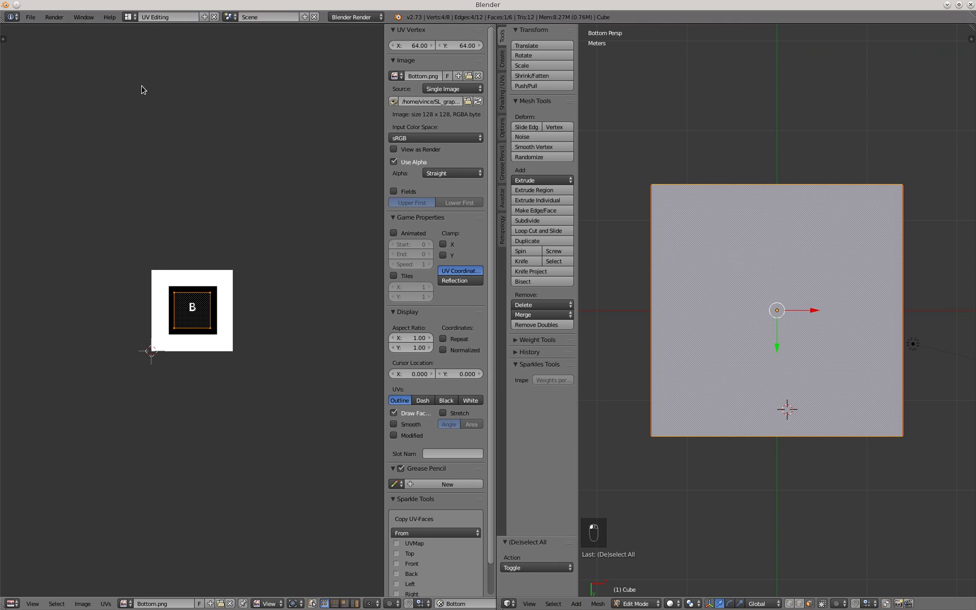
Step: Scale the bottom face's UVs by about 0.6 and move them slightly up and left around the letter B
key("s")
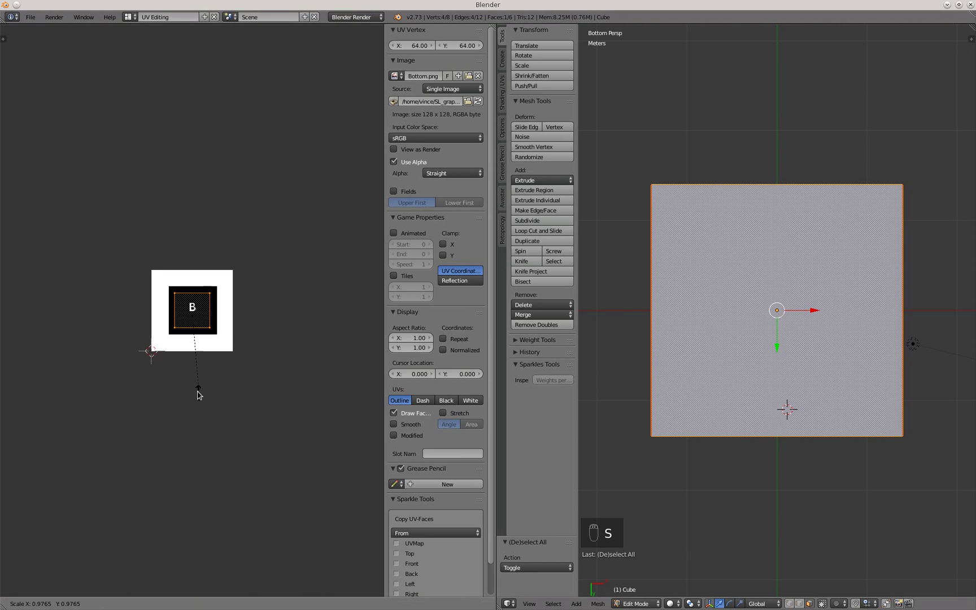
left_click(188, 365)
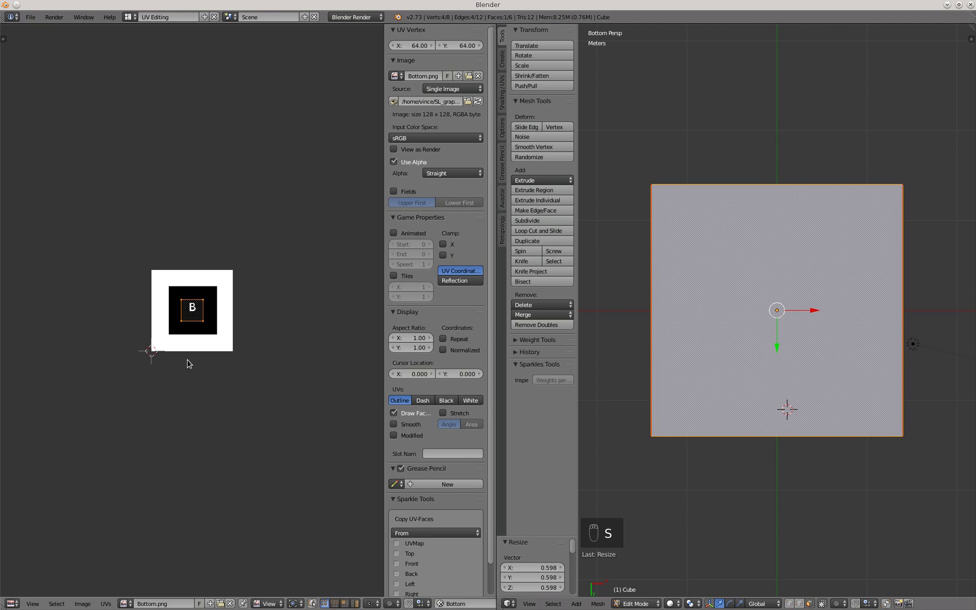
key("g")
left_click(187, 361)
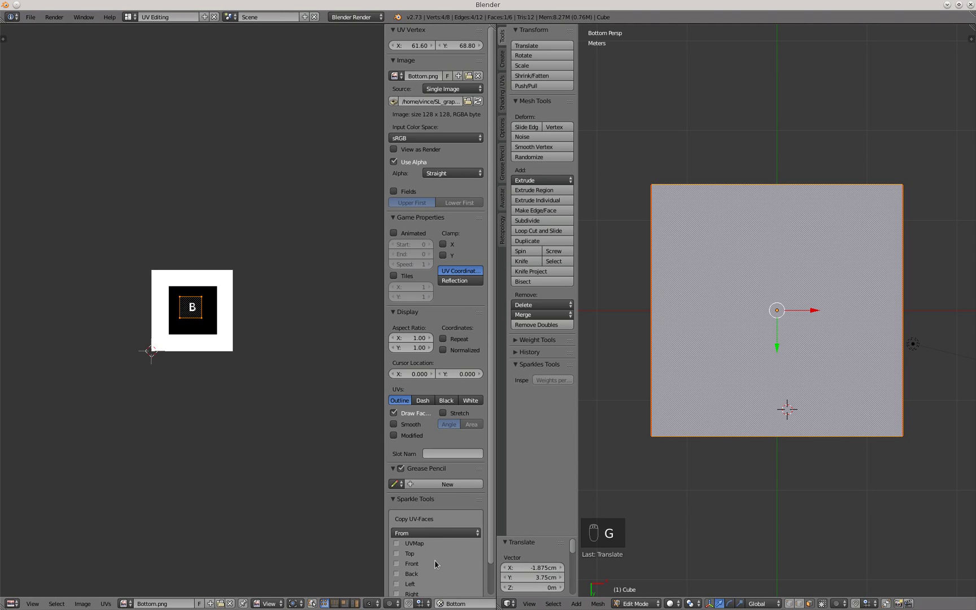
Step: Make Front the active UV map, apply Project From View to only the cube's front face in the front view and select all its UVs
left_click(442, 603)
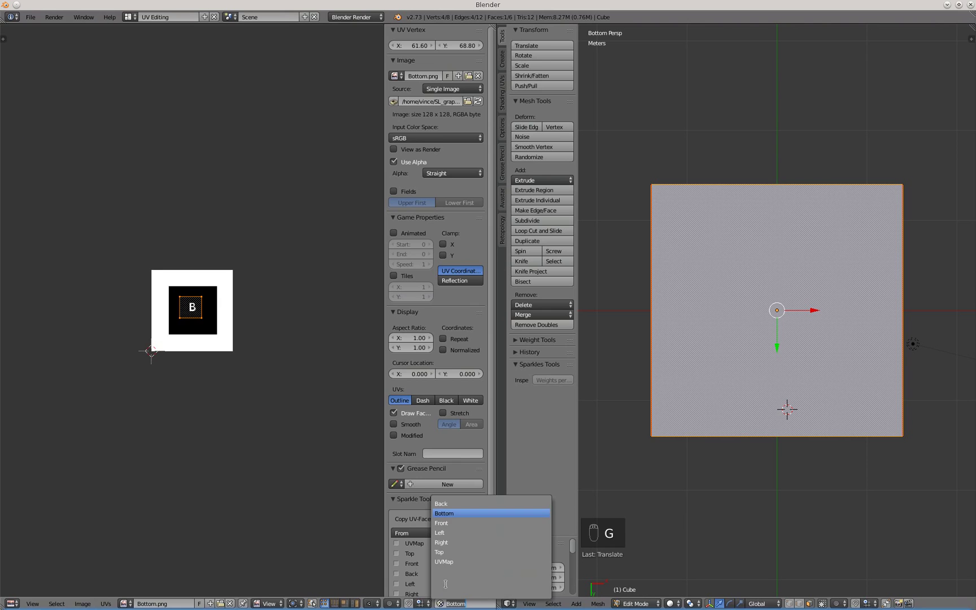
left_click(451, 525)
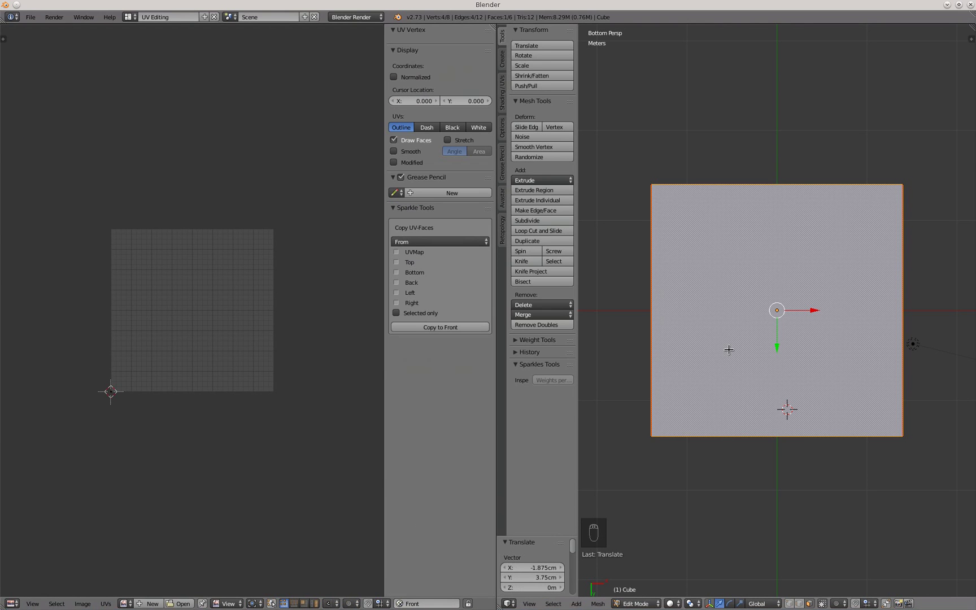
key("KP_1")
key("g")
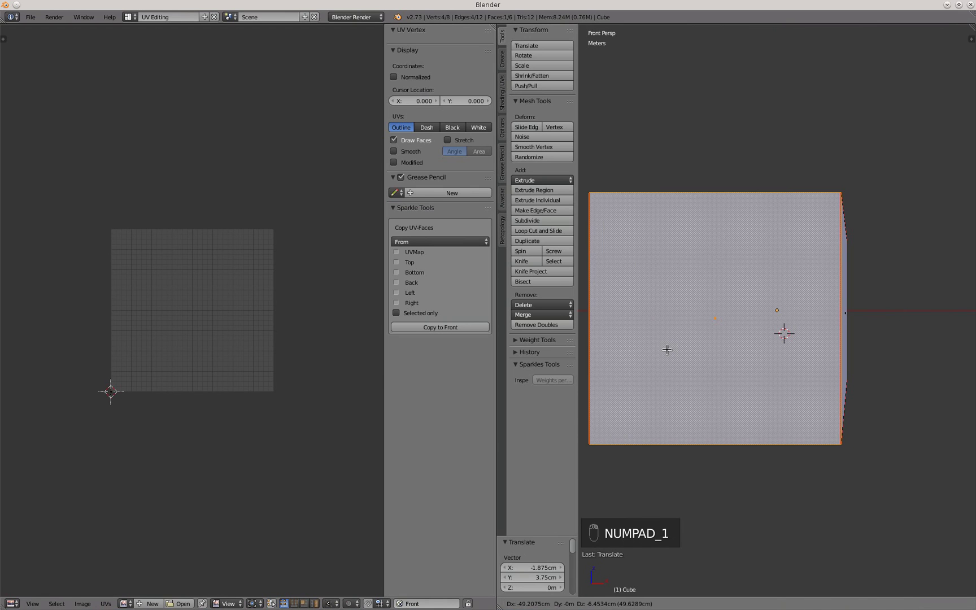
right_click(666, 350)
key("grave")
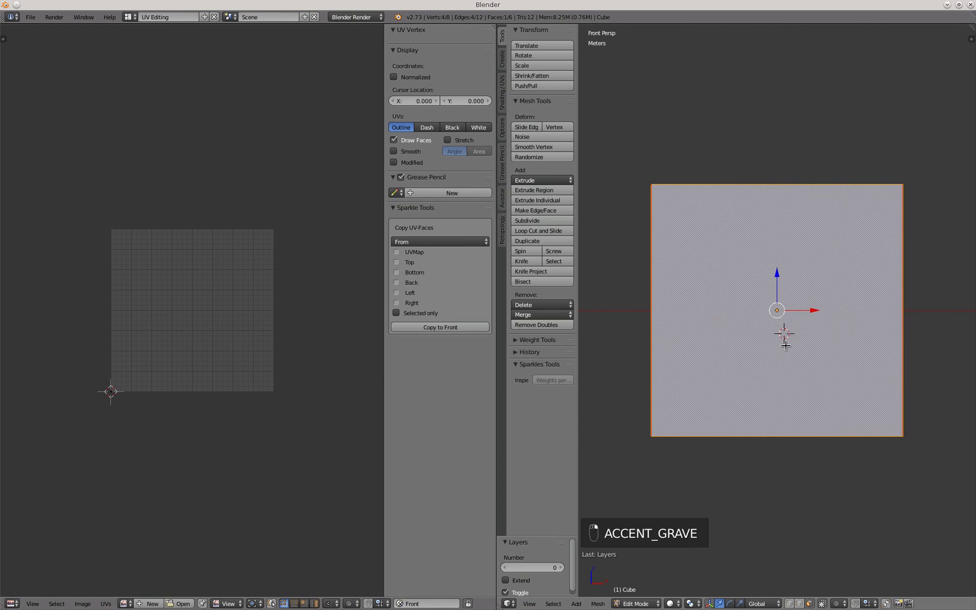
key("u")
left_click(785, 345)
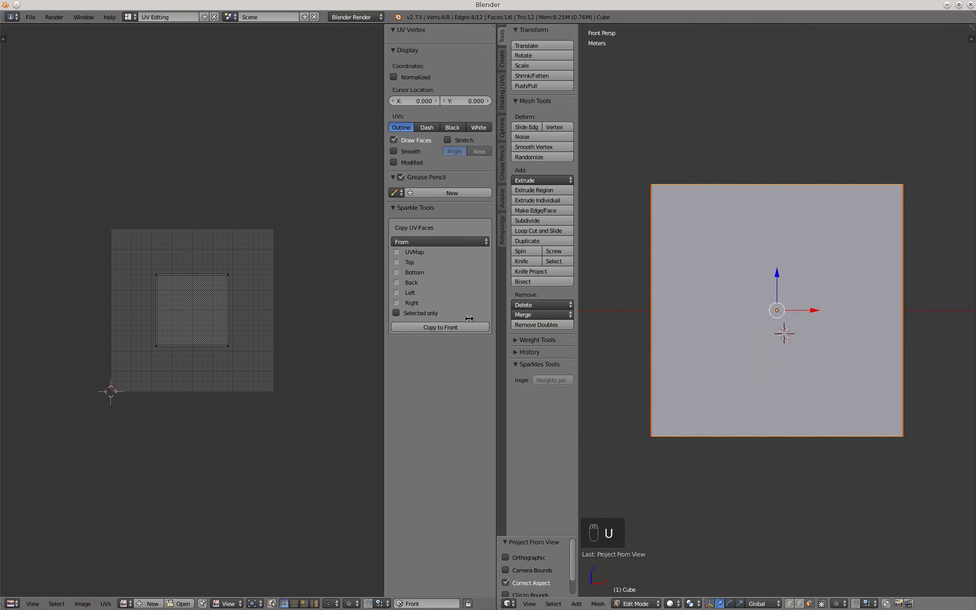
key("a")
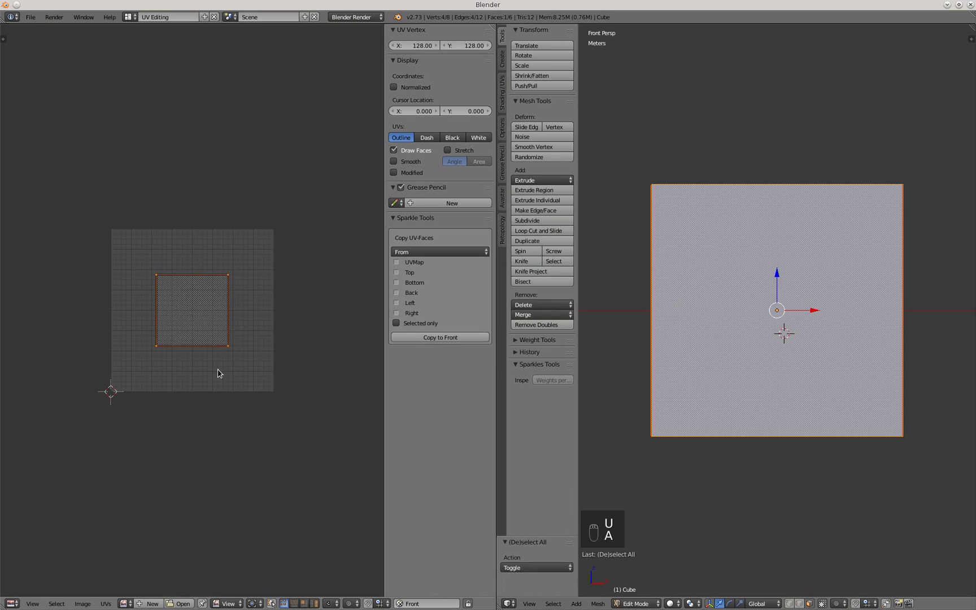
Step: Open Front.png from the ProjectionPaint folder as the image for the Front UV map
left_click(178, 603)
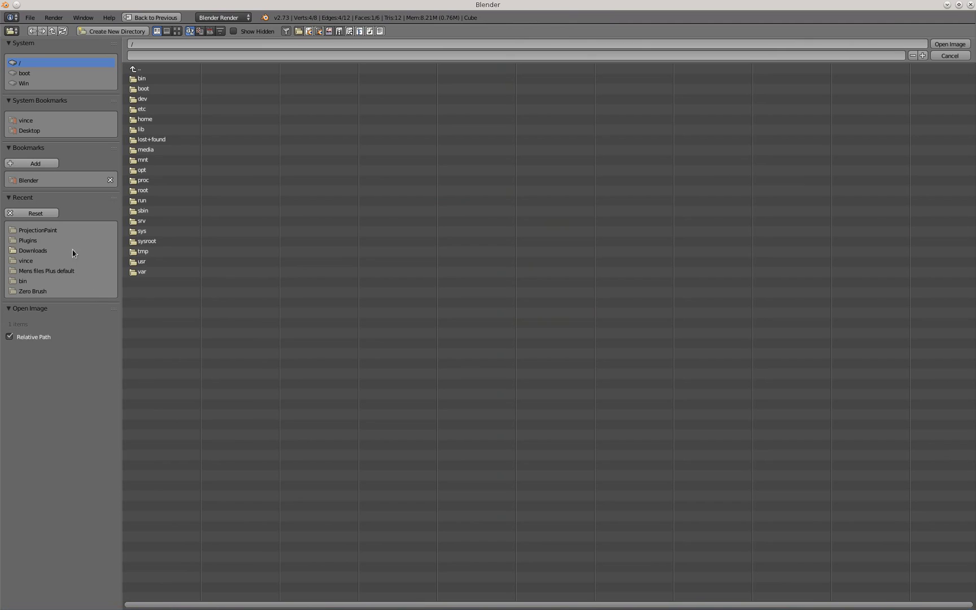
left_click(54, 232)
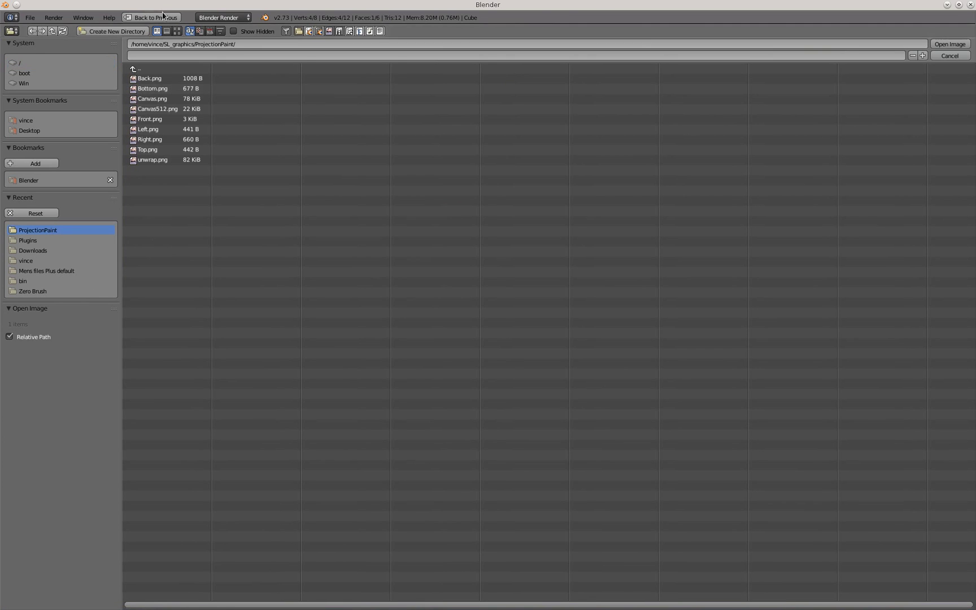
double_click(145, 121)
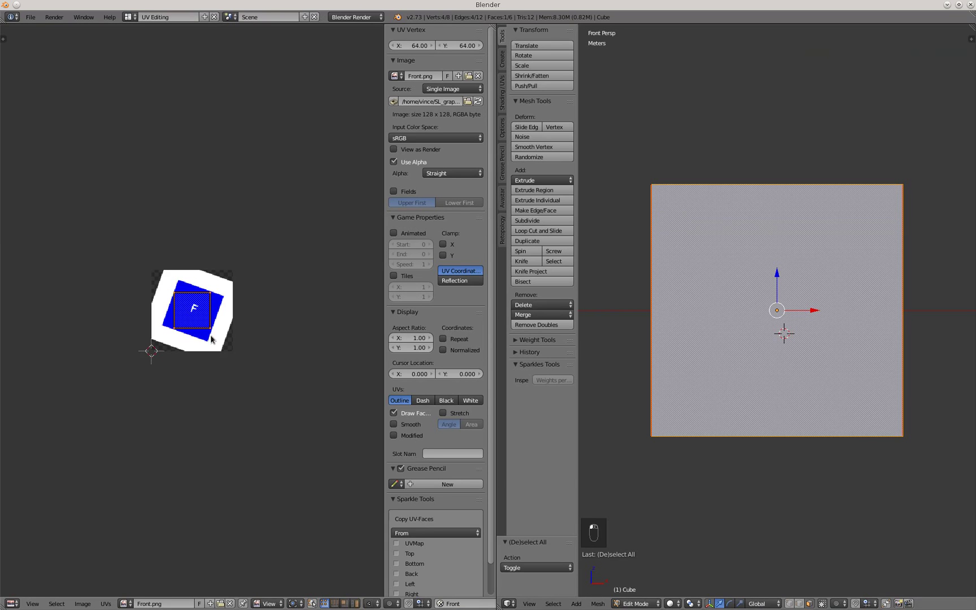
key("r")
key("r")
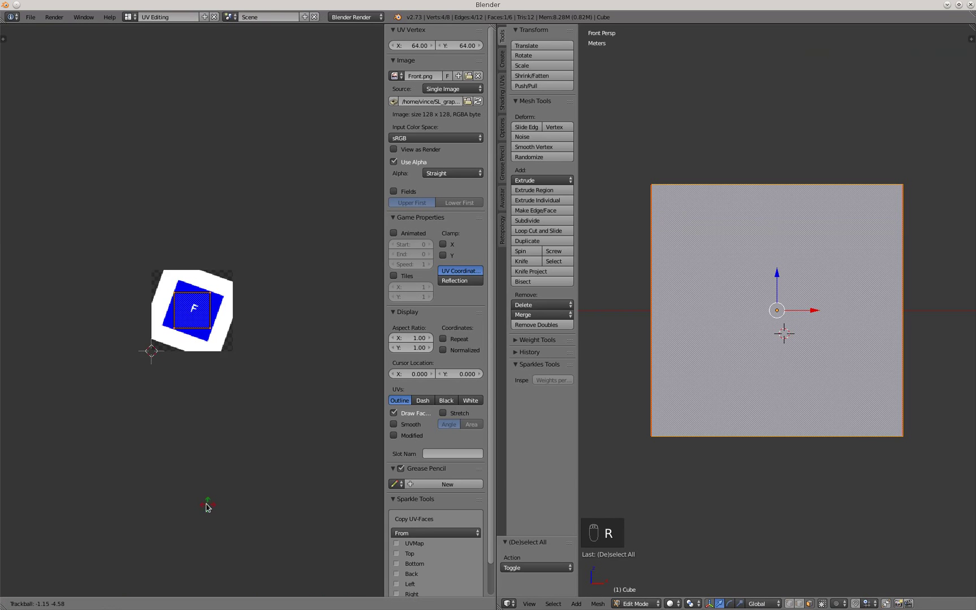
key("Escape")
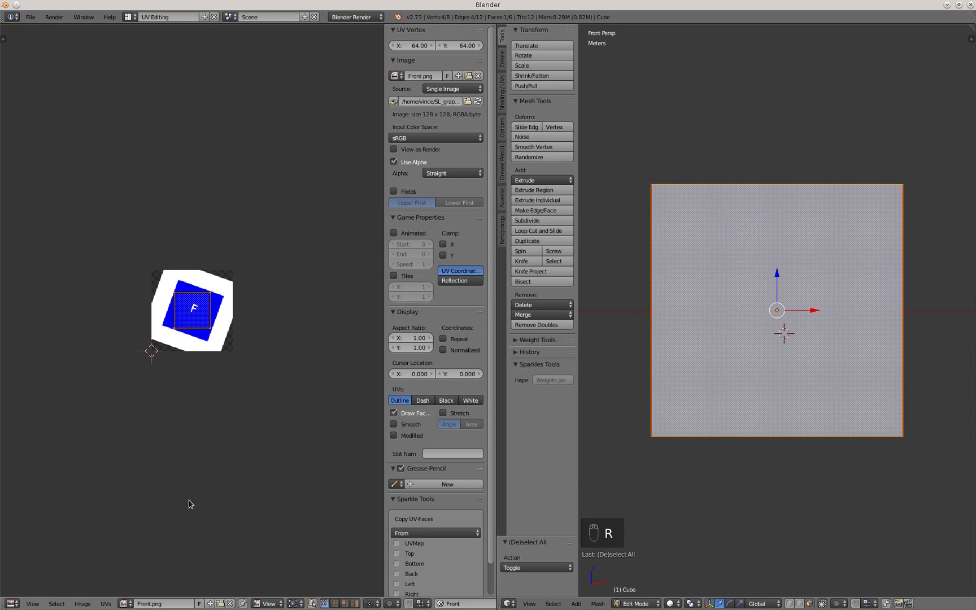
Step: Rotate the front face's UVs by about 26° to match the tilted blue square and scale them by about 0.58
key("r")
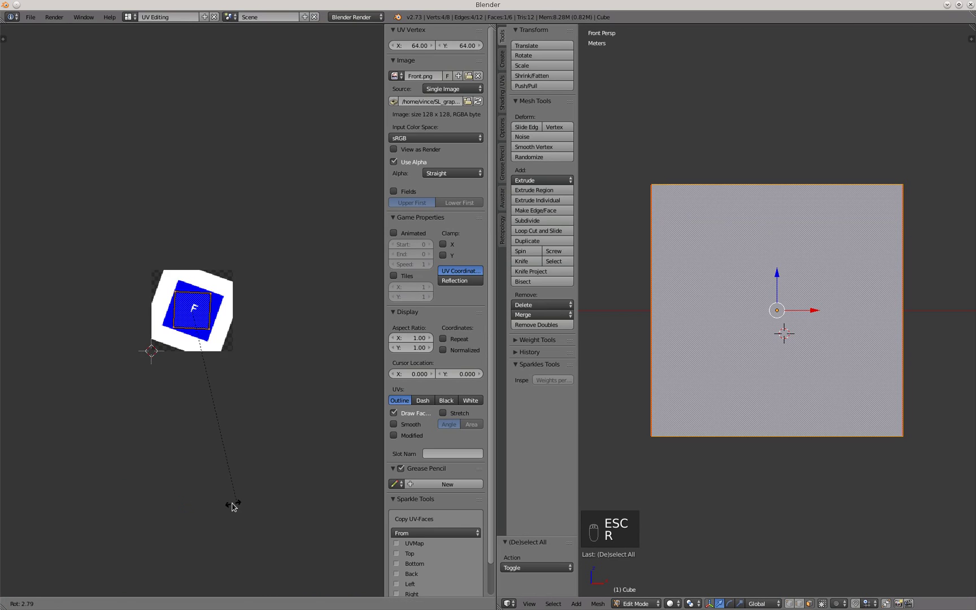
left_click(162, 481)
key("s")
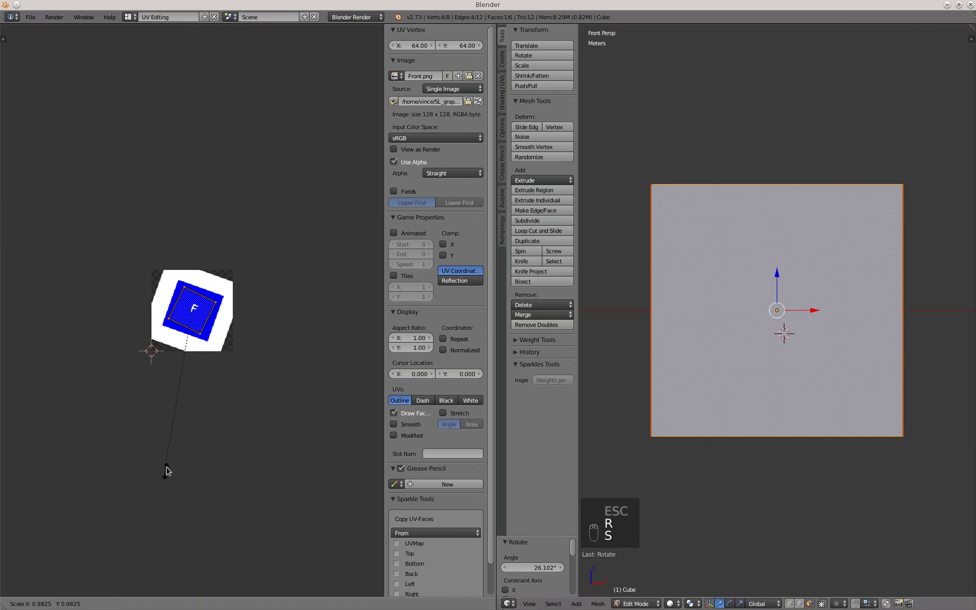
left_click(167, 407)
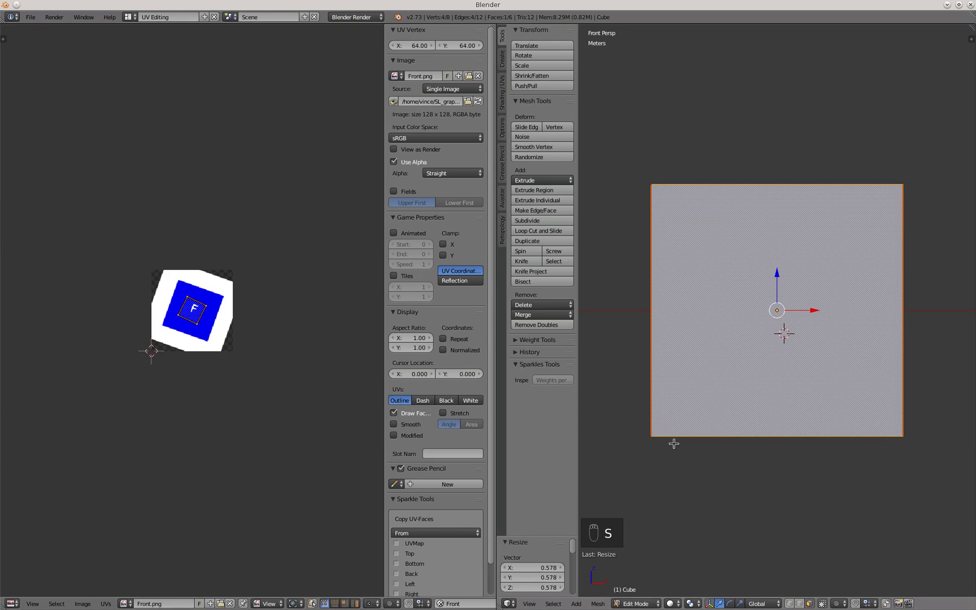
Step: Make Left the active UV map and apply Project From View to only the cube's left face in the left view
left_click(443, 603)
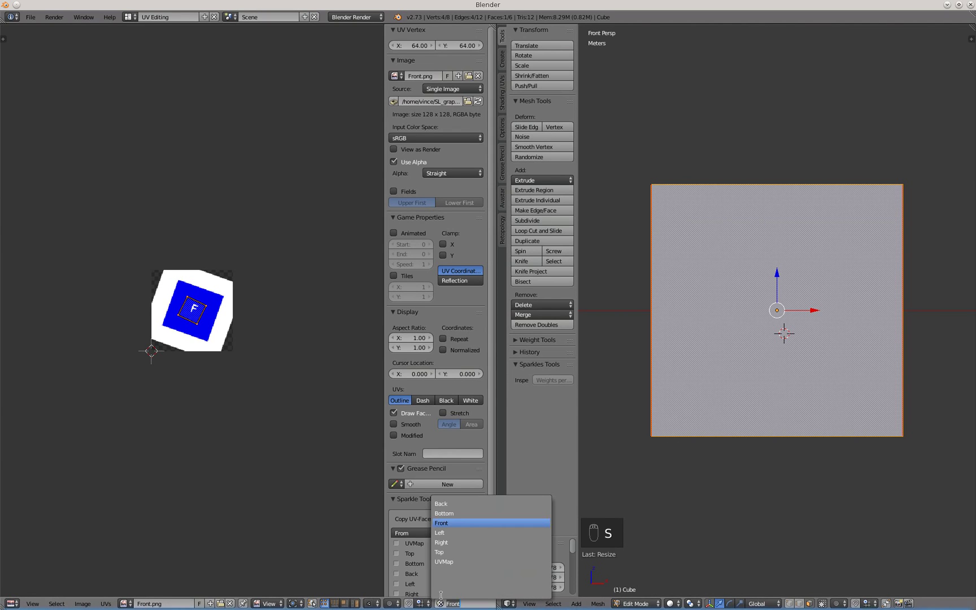
left_click(444, 534)
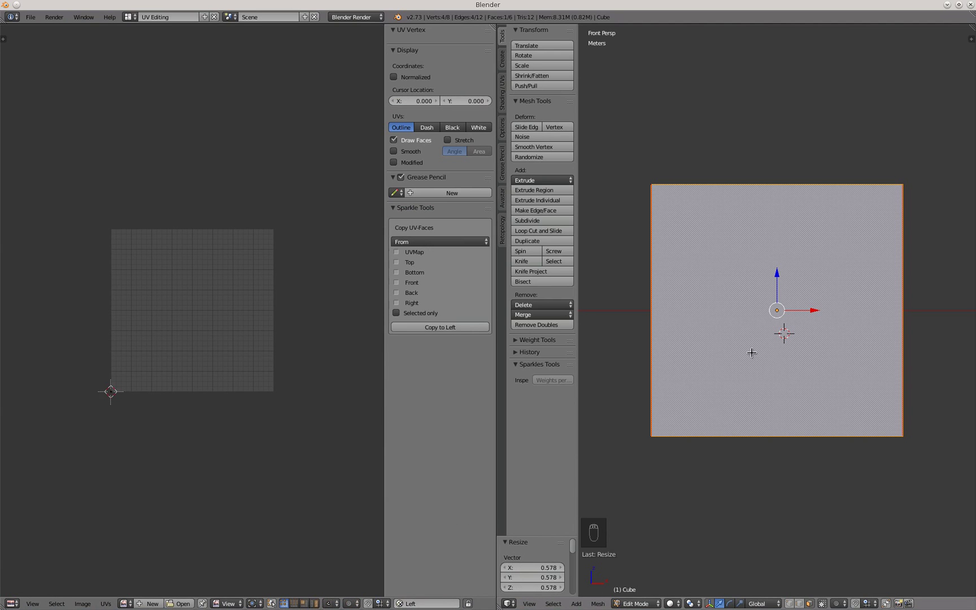
key("ctrl+KP_3")
key("ctrl+KP_3")
key("ctrl+KP_3")
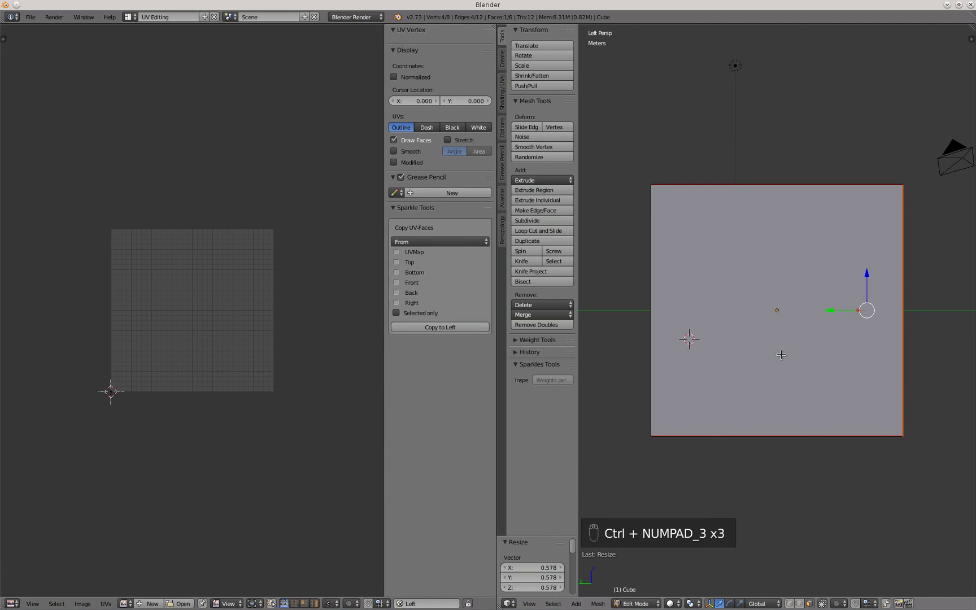
key("u")
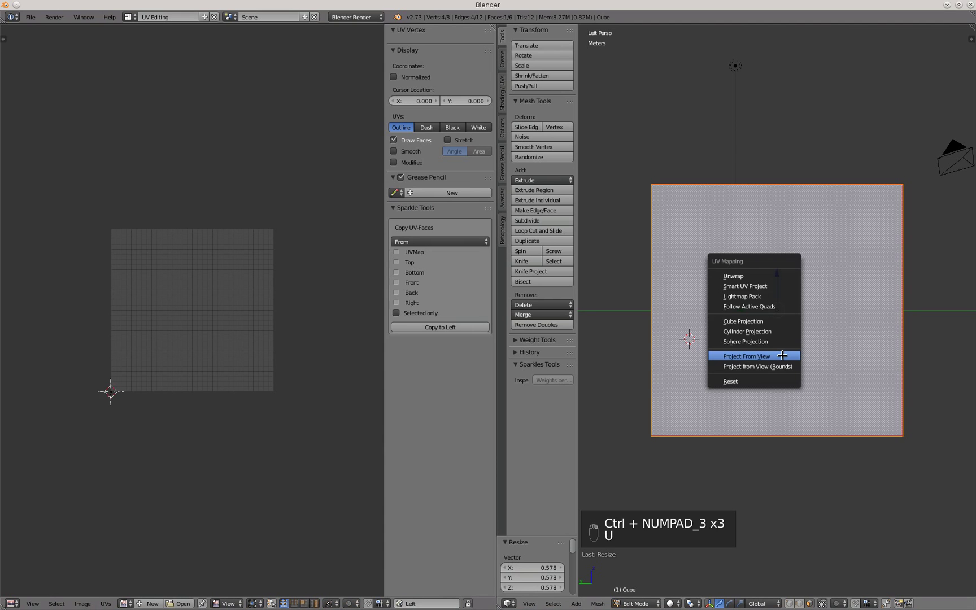
left_click(747, 356)
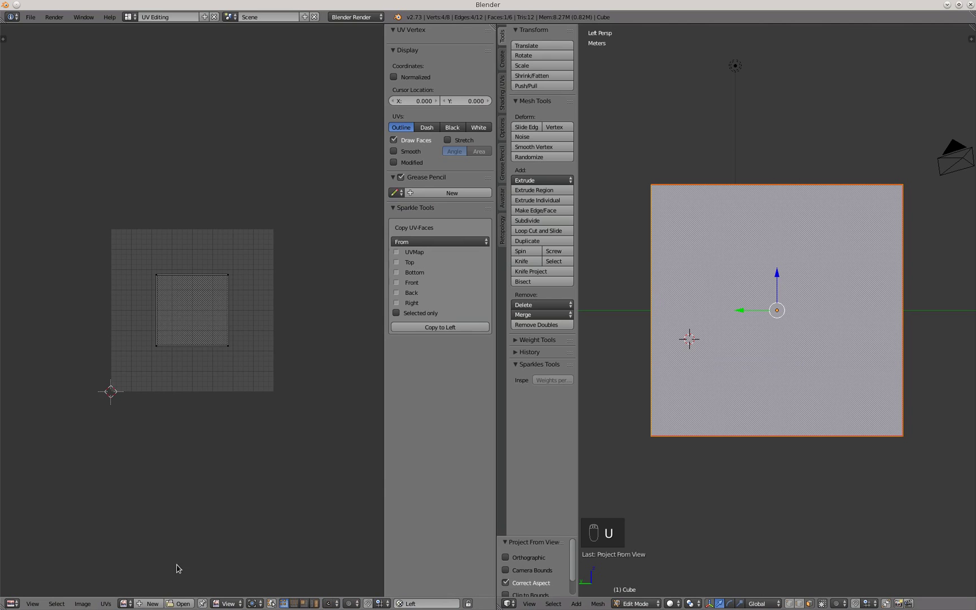
Step: Open Left.png from the ProjectionPaint folder as the Left UV map's image and scale all the left face's UVs by about 0.525
left_click(179, 604)
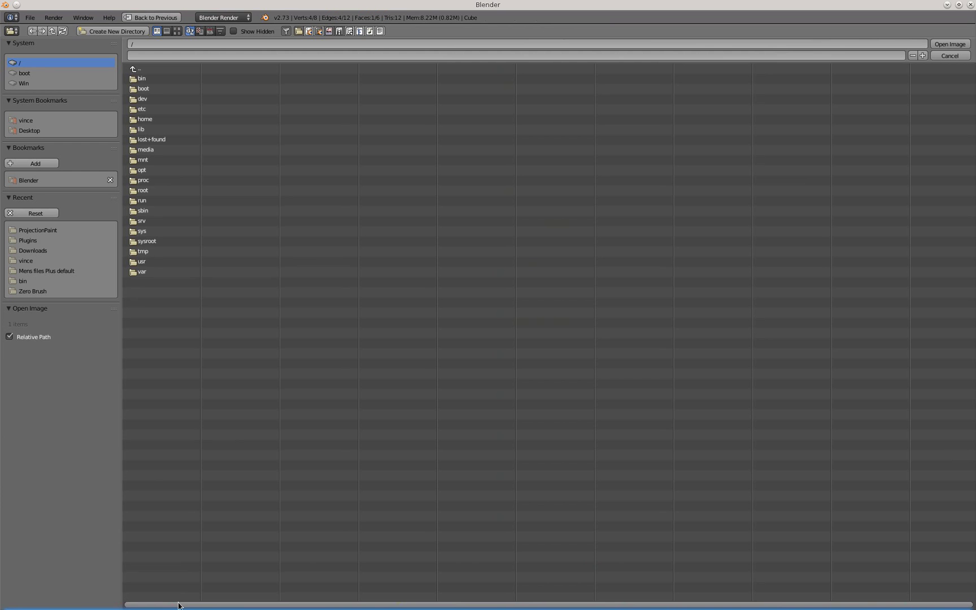
left_click(57, 232)
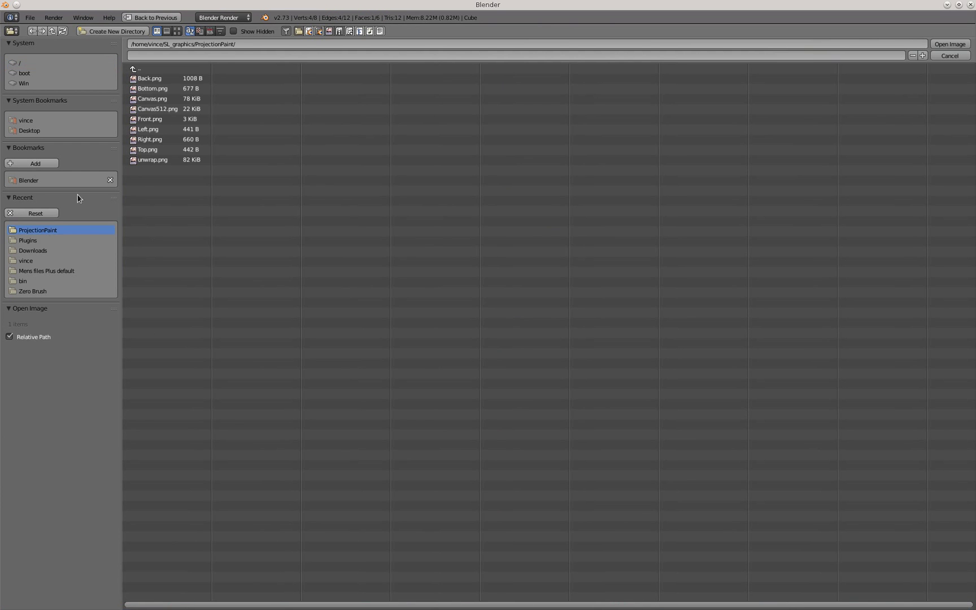
double_click(131, 129)
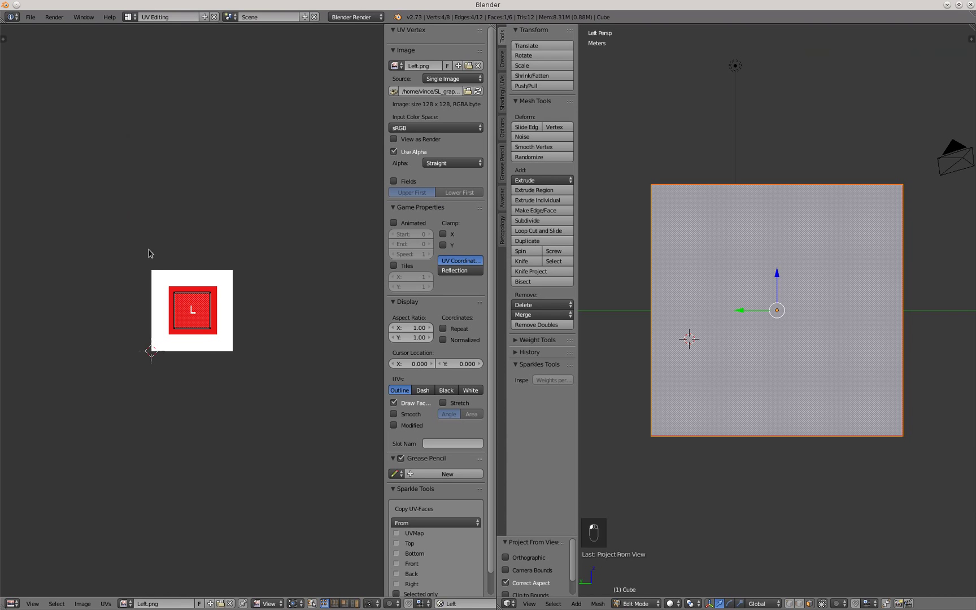
key("a")
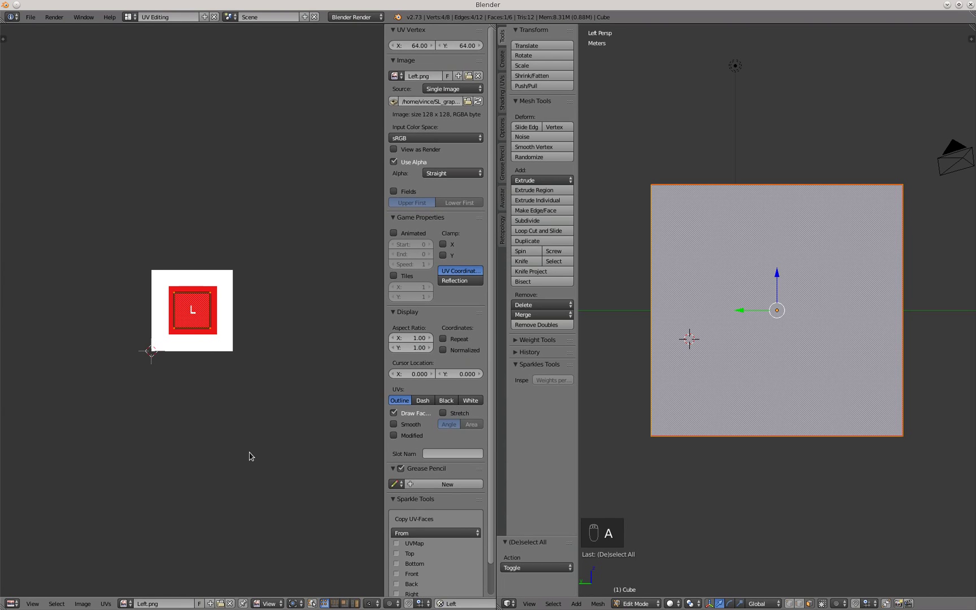
key("s")
left_click(228, 385)
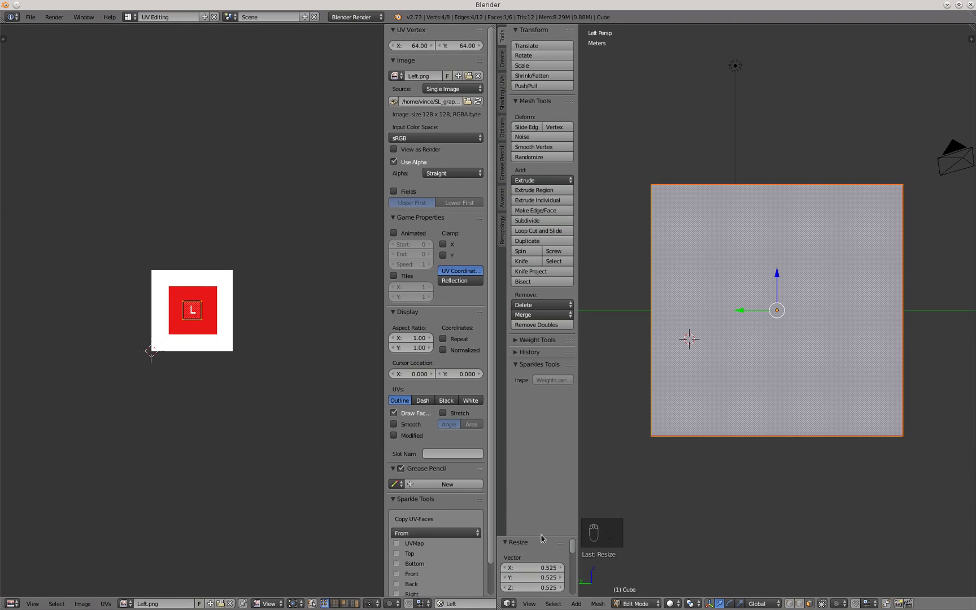
Step: Make Right the active UV map, apply Project From View to only the cube's right face in the right view and select all its UVs
left_click(442, 604)
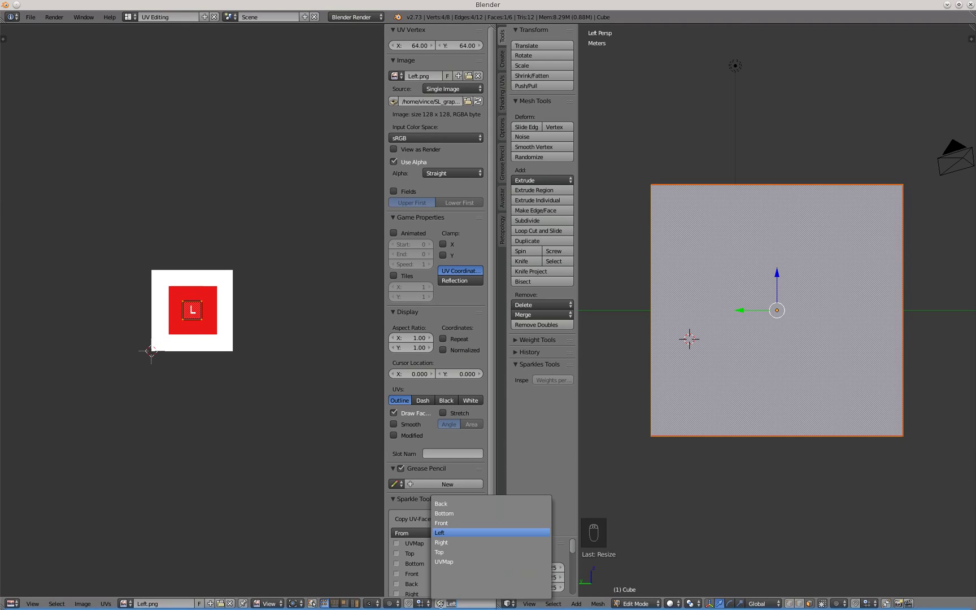
left_click(443, 542)
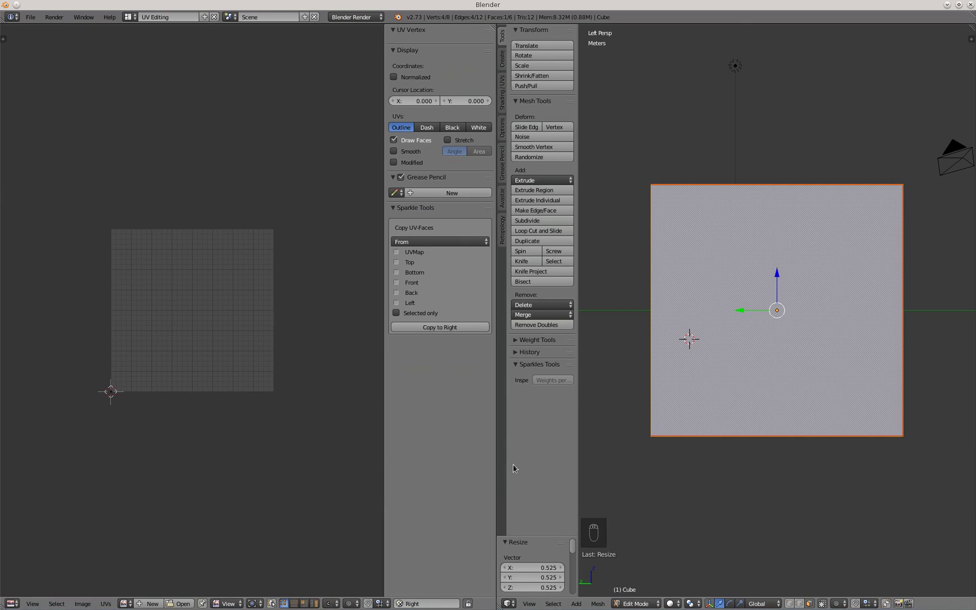
key("KP_3")
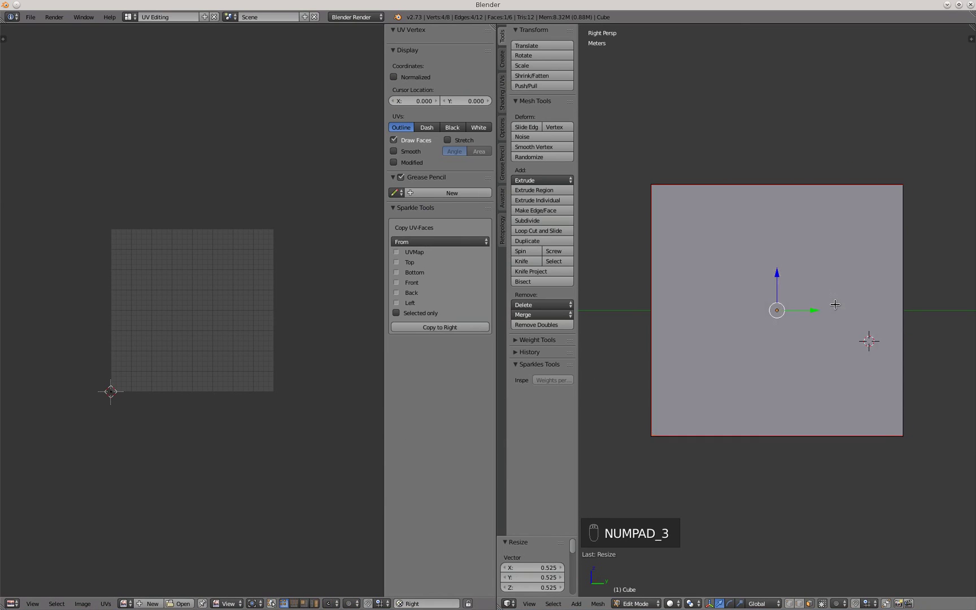
key("u")
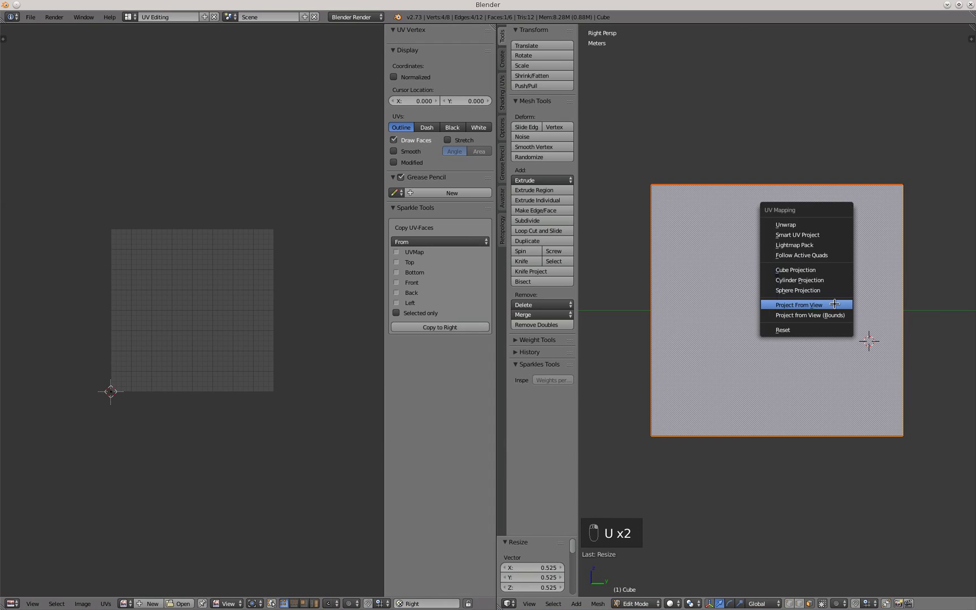
left_click(835, 304)
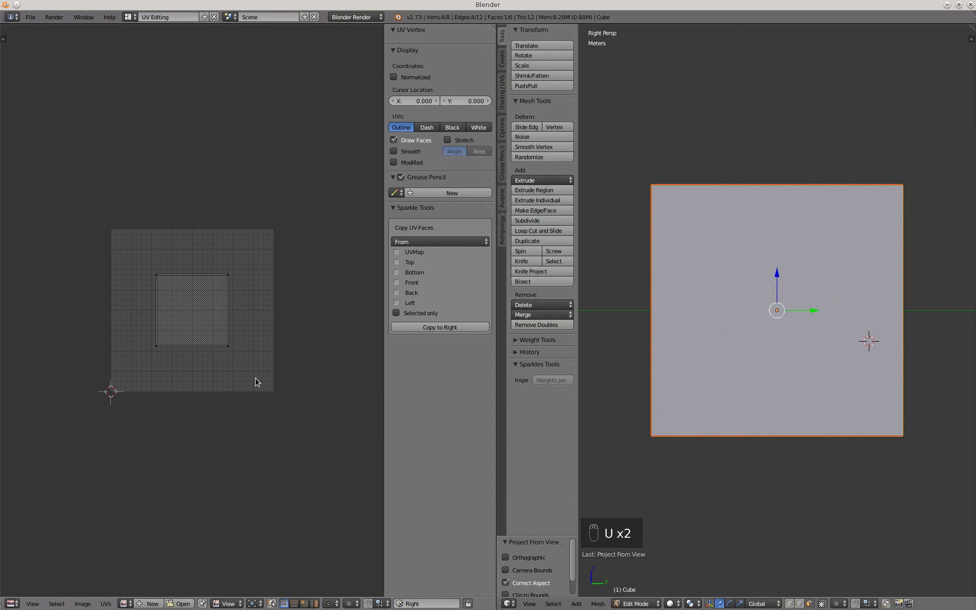
key("a")
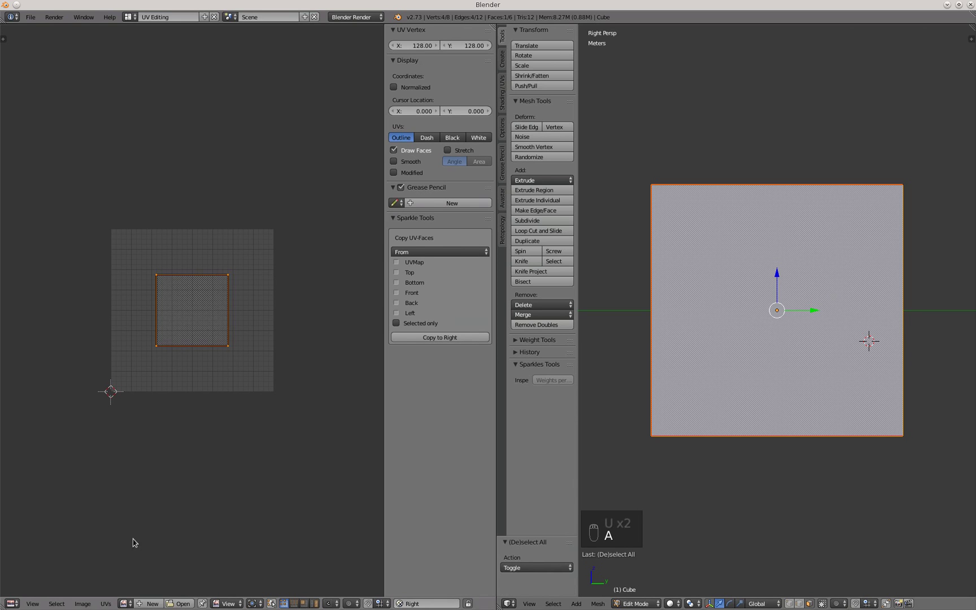
Step: Open Right.png from the ProjectionPaint folder as the Right UV map's image and scale the right face's UVs by about 0.47
left_click(181, 602)
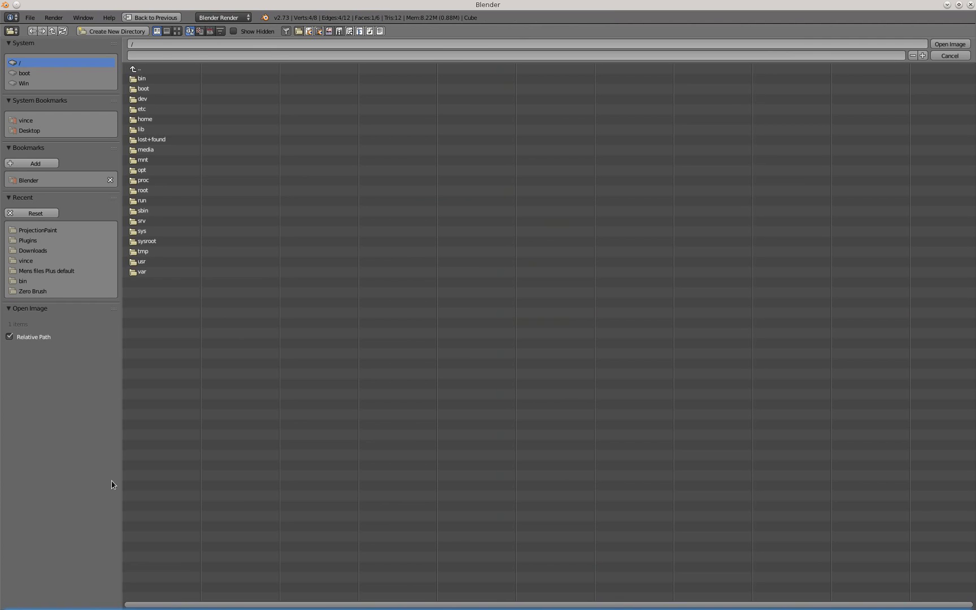
left_click(33, 232)
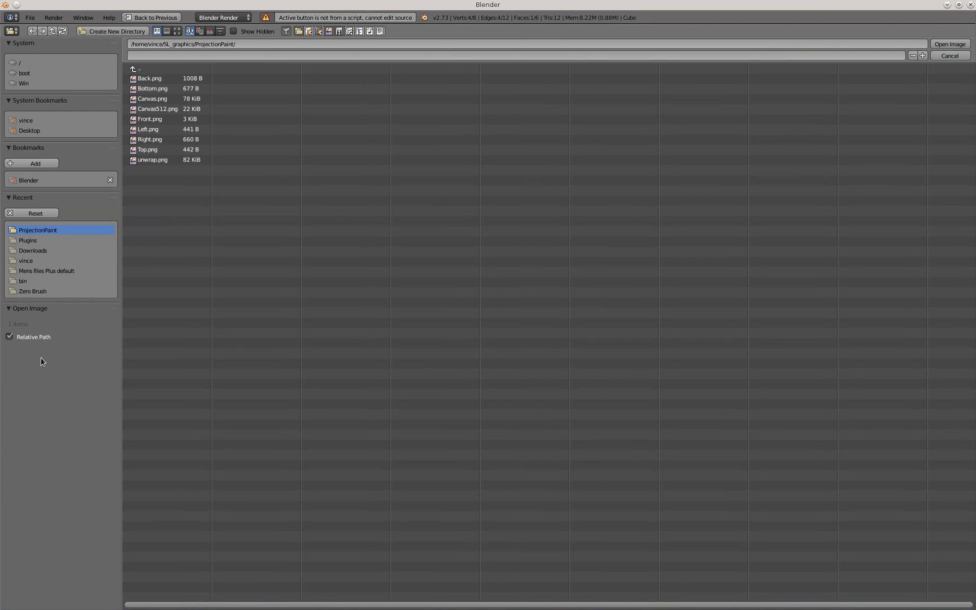
left_click(147, 139)
double_click(147, 140)
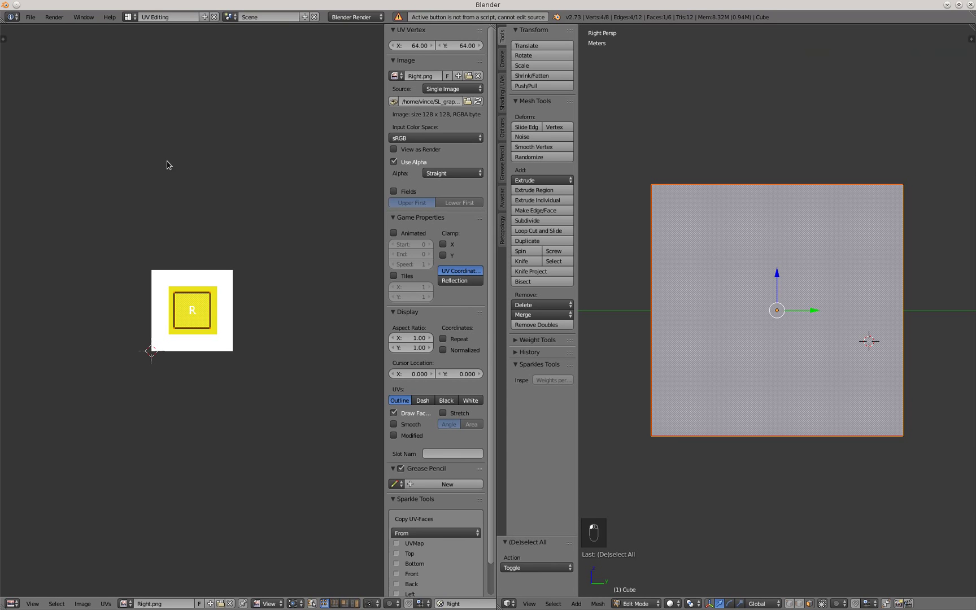
key("s")
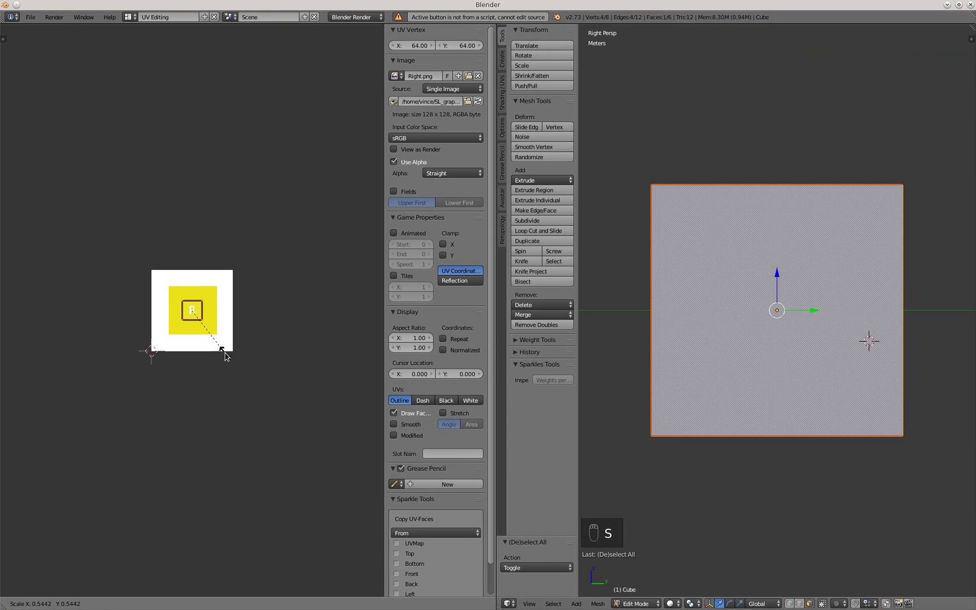
left_click(221, 347)
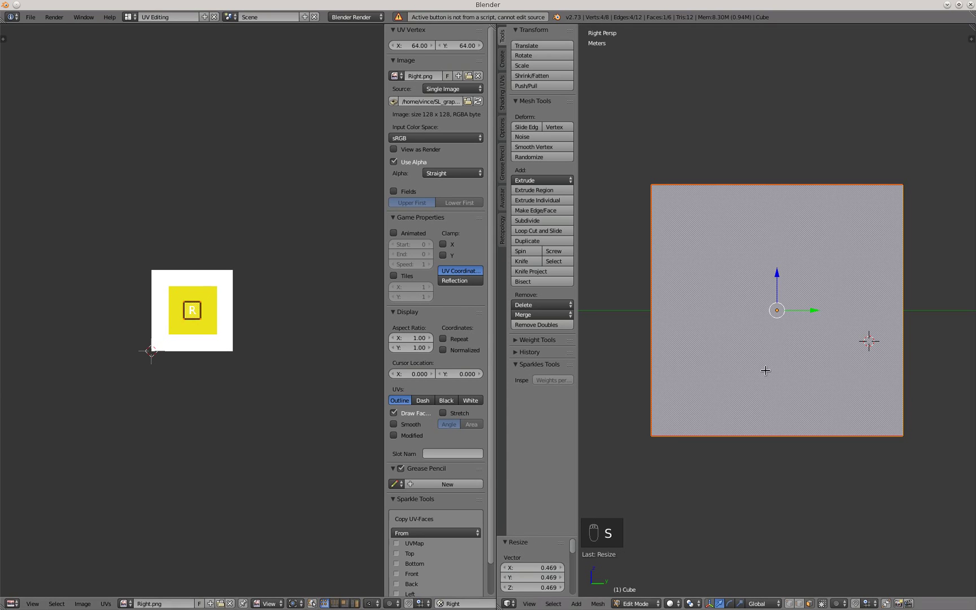
Step: Make Top the active UV map, apply Project From View to only the cube's top face in the top view and select all its UVs
left_click(447, 604)
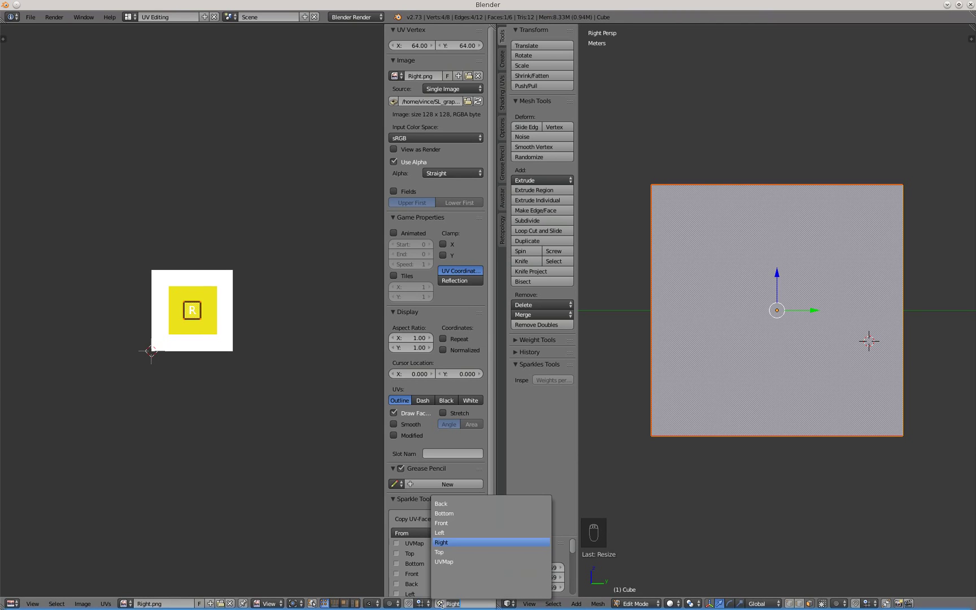
left_click(440, 552)
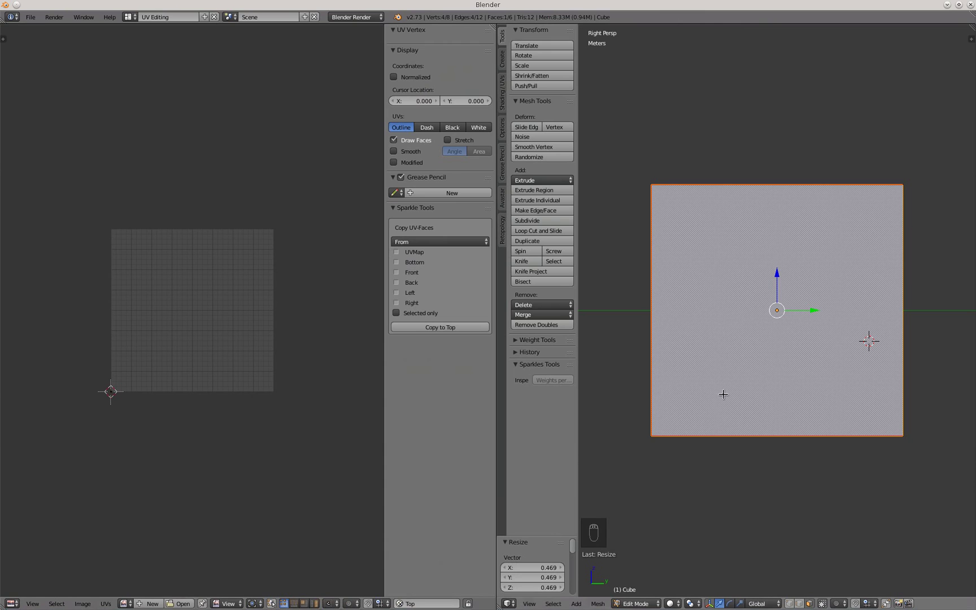
key("KP_7")
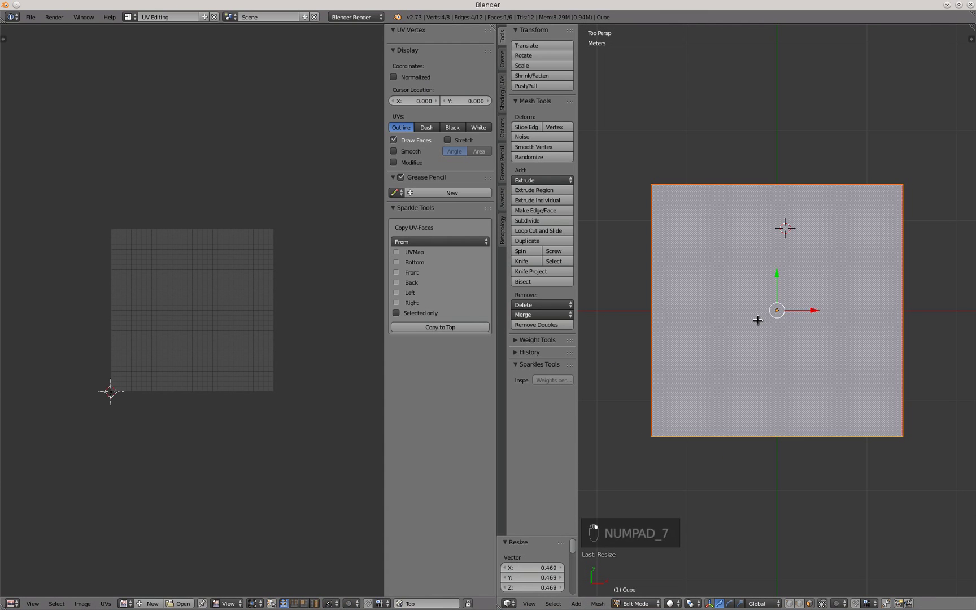
key("u")
left_click(758, 321)
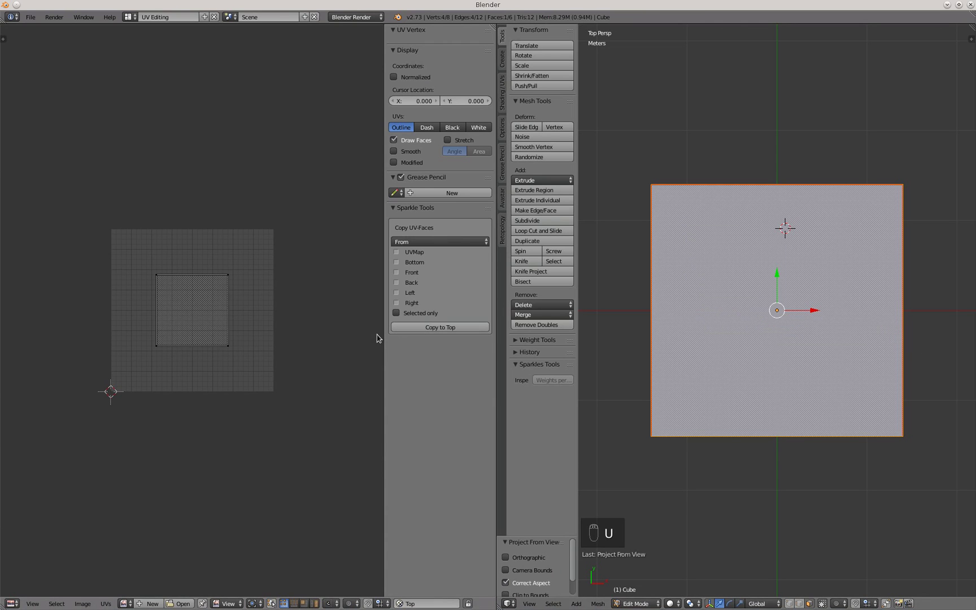
key("a")
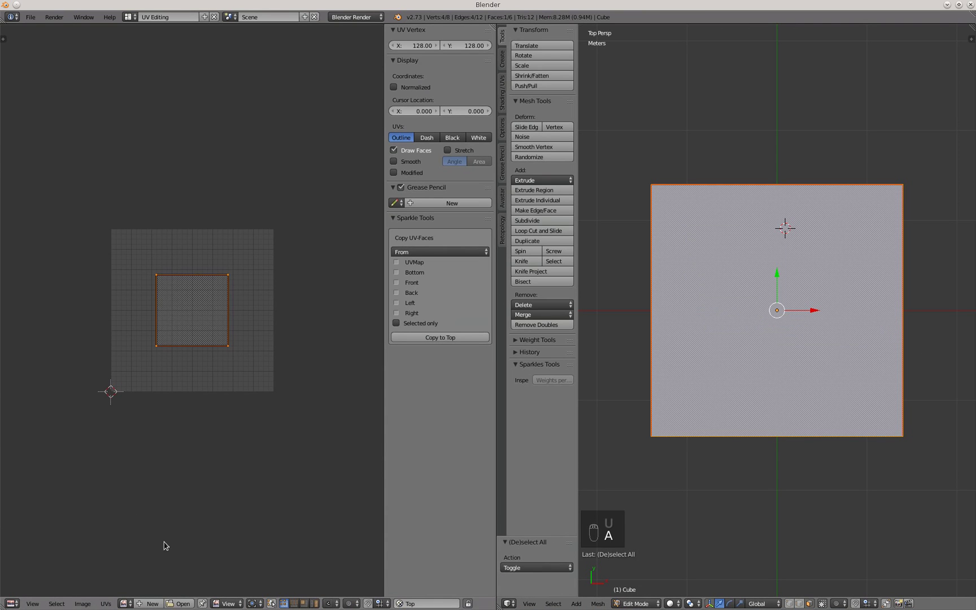
Step: Open Top.png from the ProjectionPaint folder as the image for the Top UV map
left_click(178, 604)
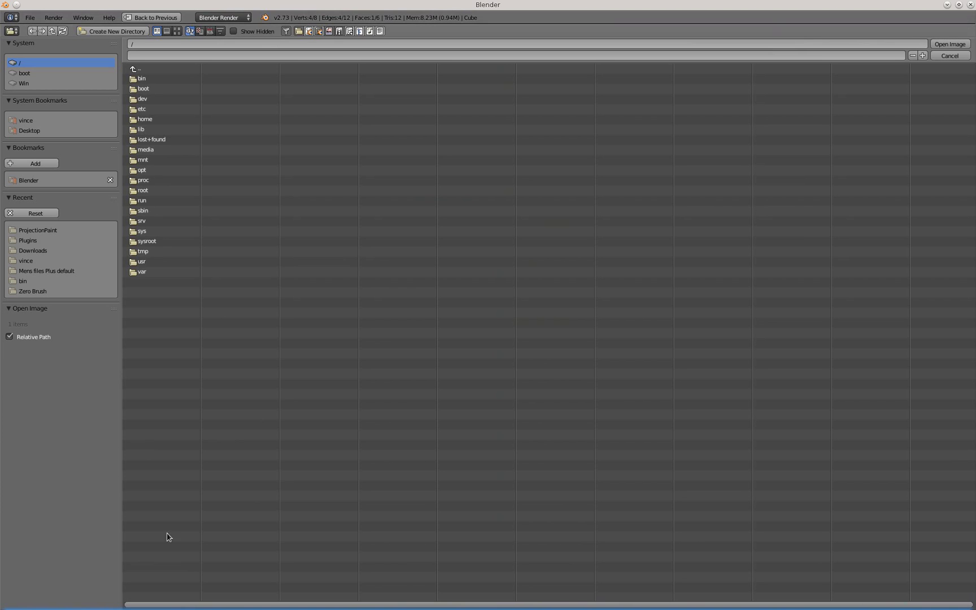
left_click(64, 231)
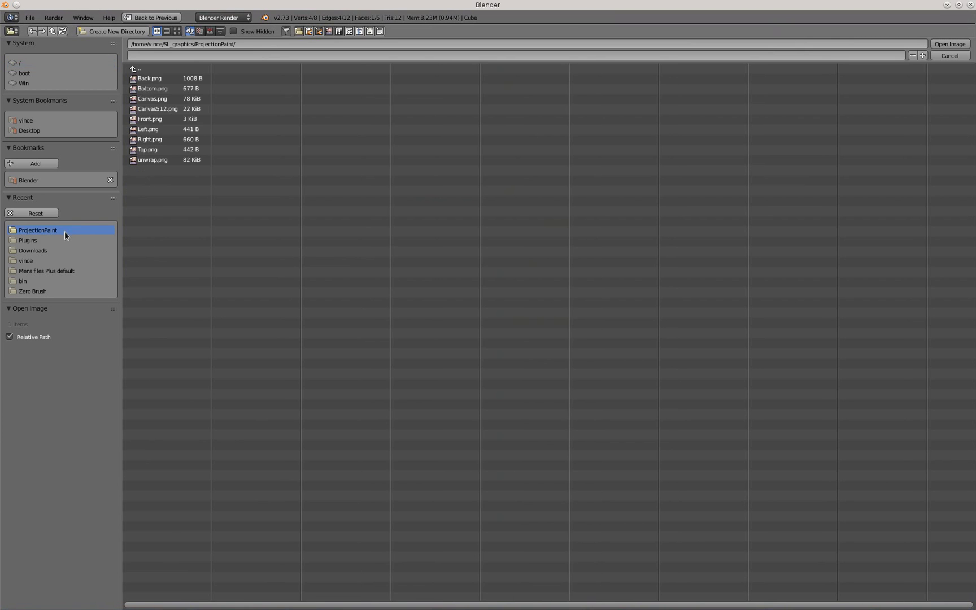
double_click(147, 150)
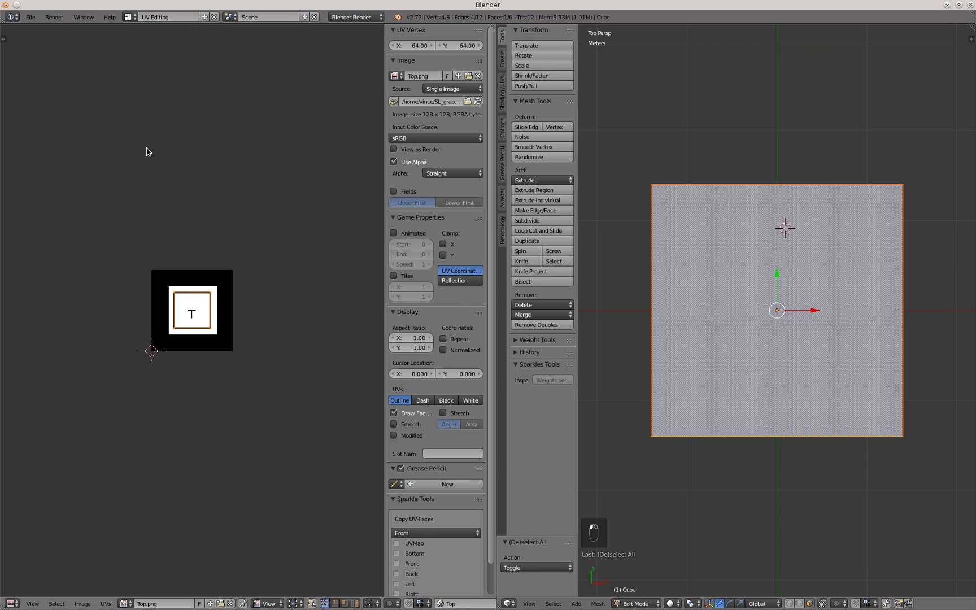
Step: Scale the top face's UVs by about 0.59 and move them around the letter T, centred at about X 60.8, Y 57.6
key("s")
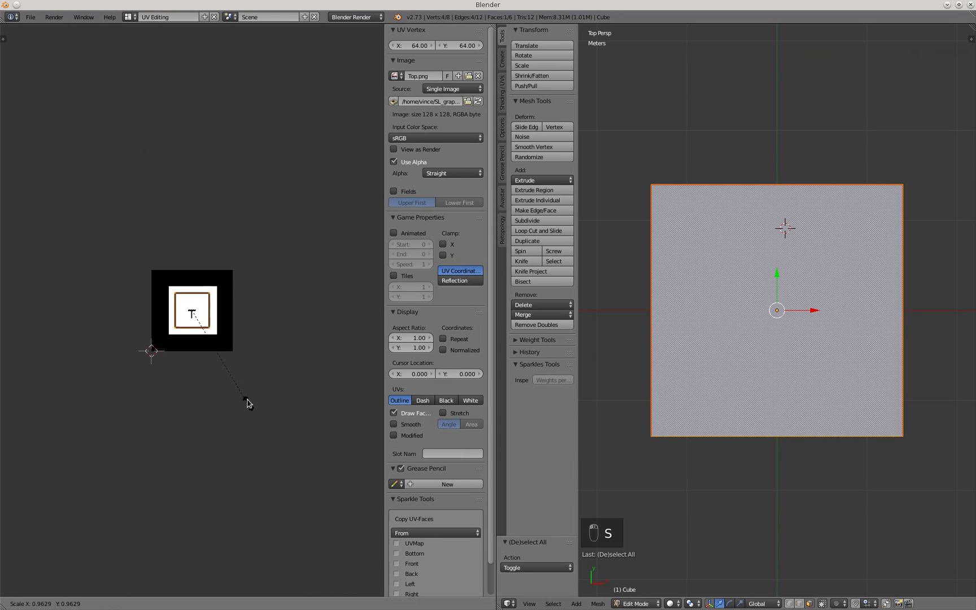
left_click(232, 370)
key("g")
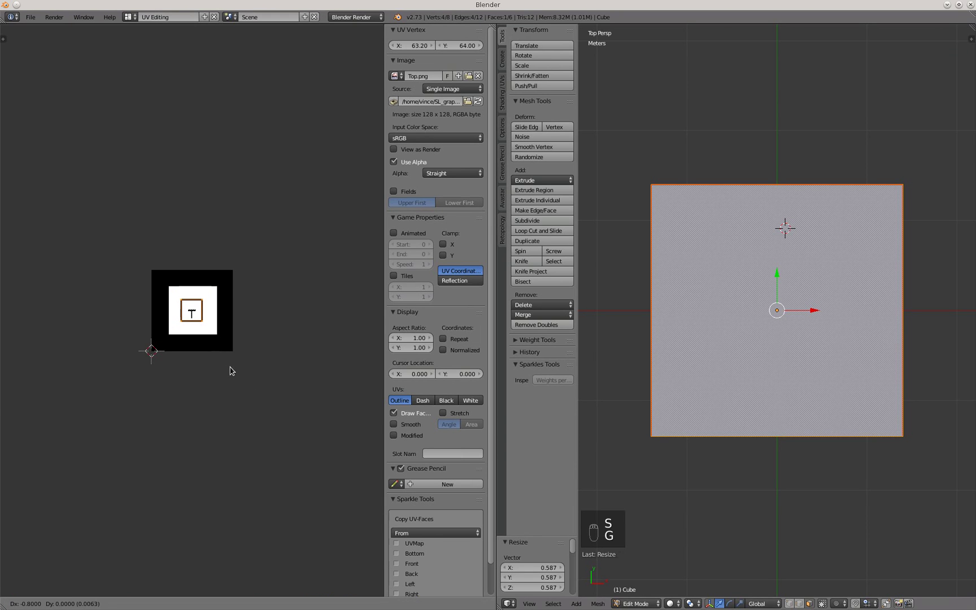
left_click(226, 375)
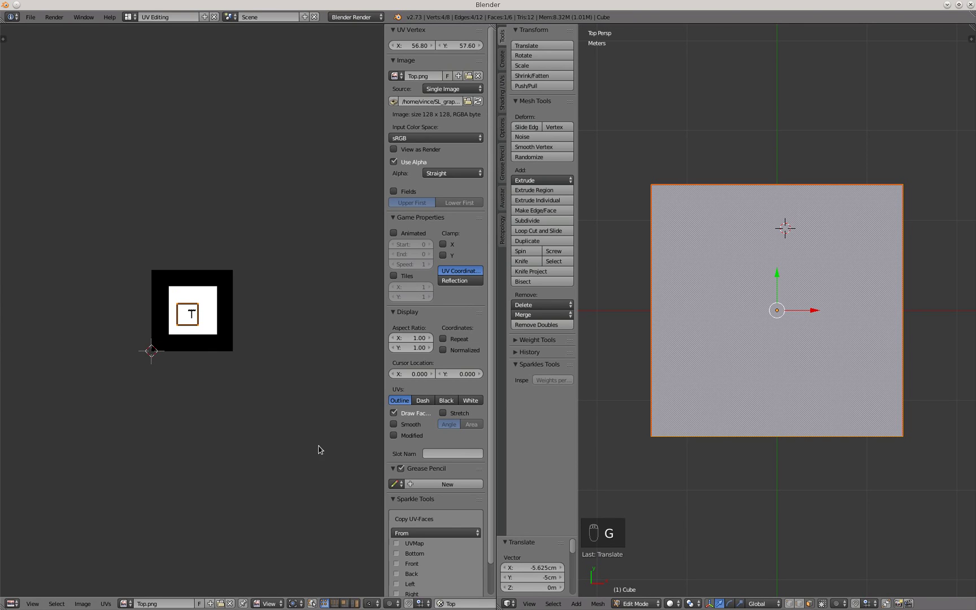
key("g")
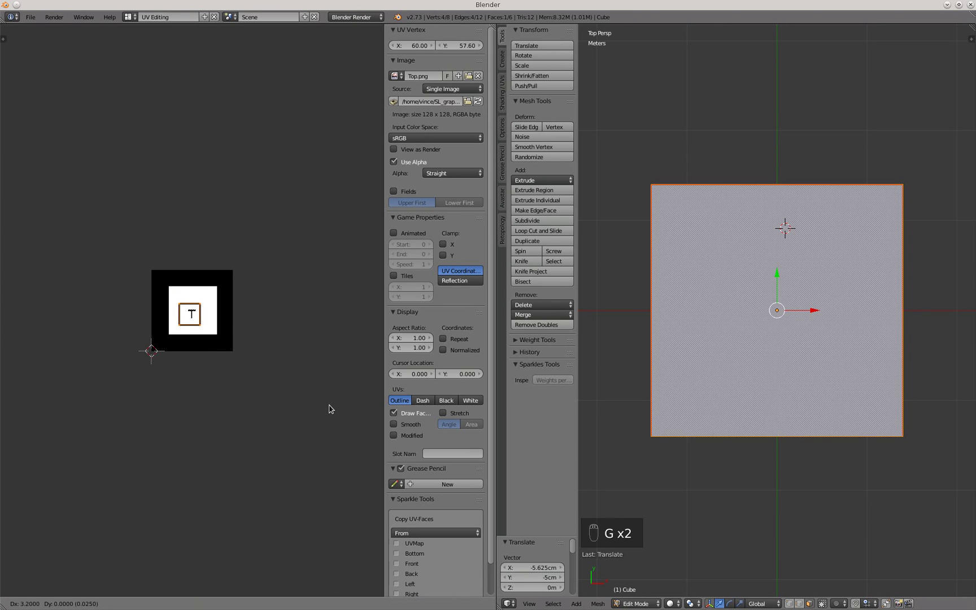
left_click(331, 408)
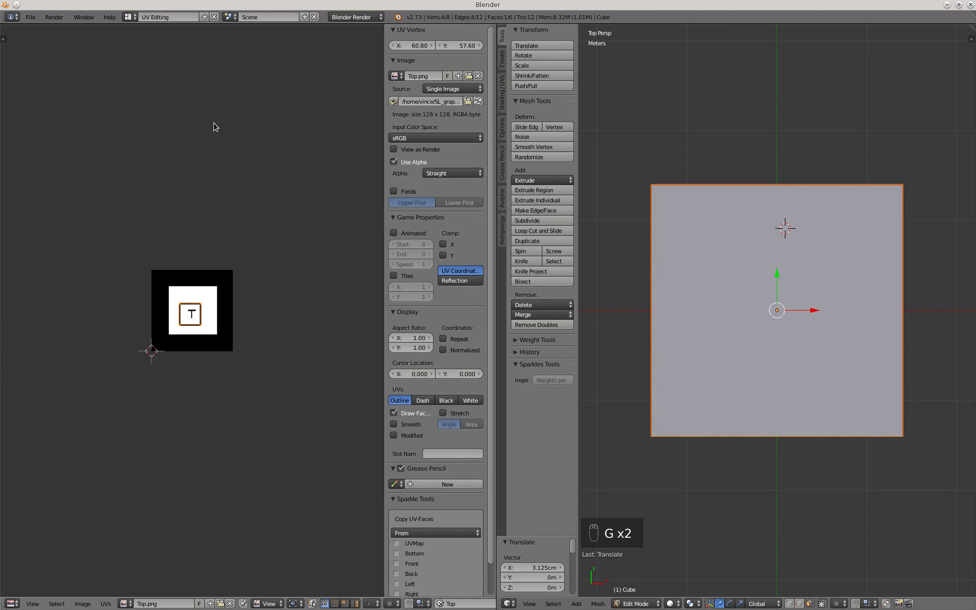
Step: Put the cube into Texture Paint mode in the Default screen layout and show its paint slots
left_click(130, 17)
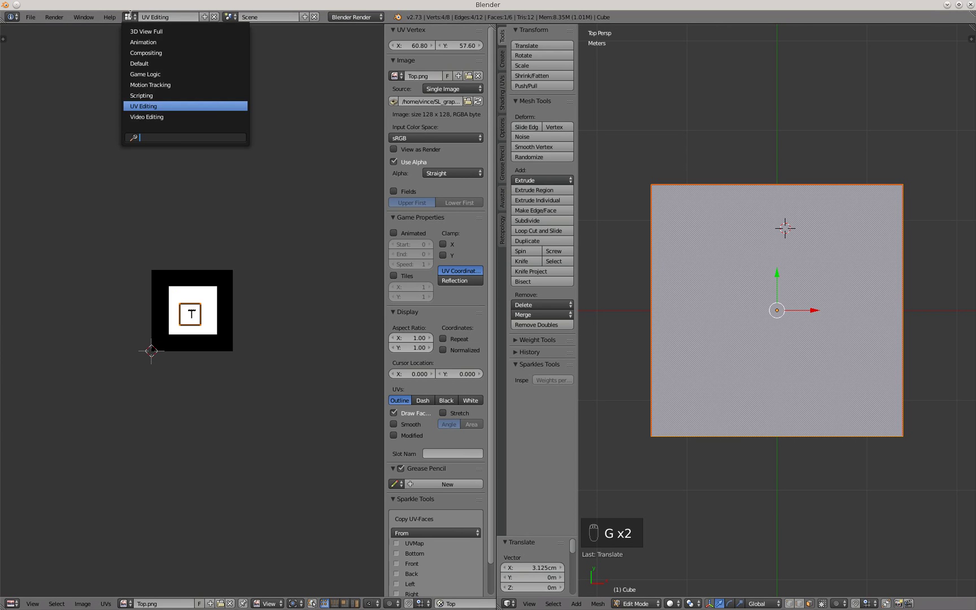
left_click(137, 63)
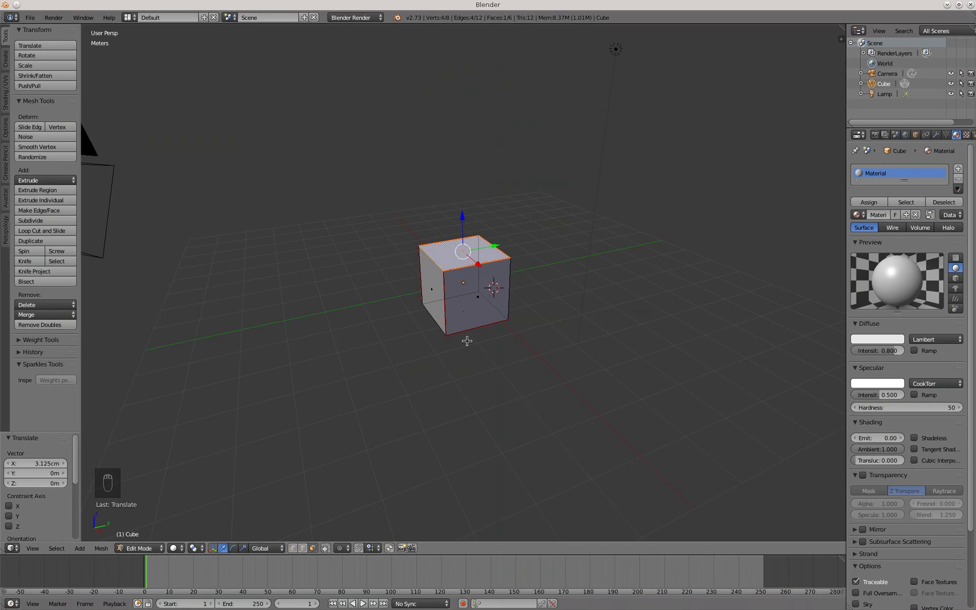
scroll(467, 340, "up", 1)
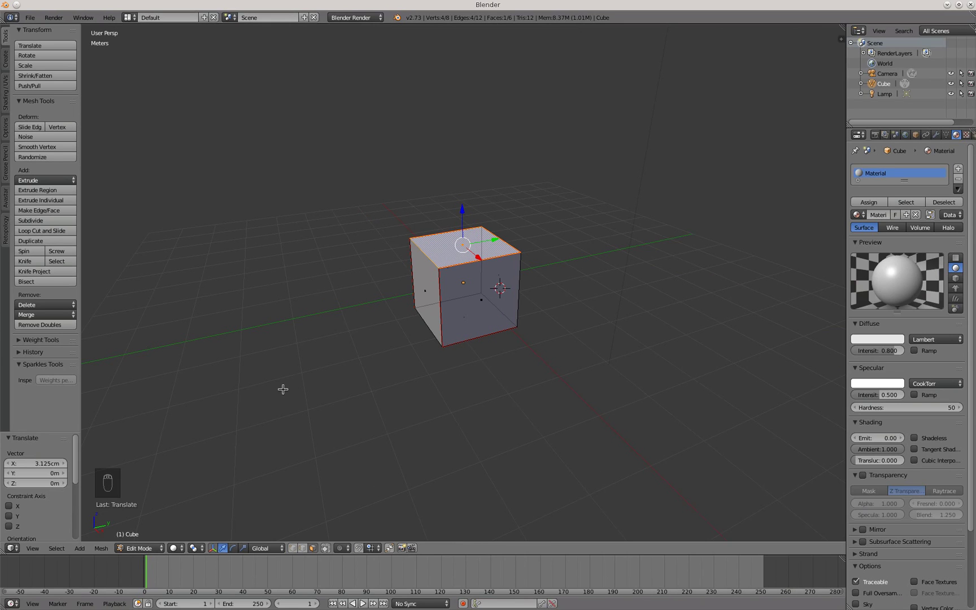
left_click(140, 550)
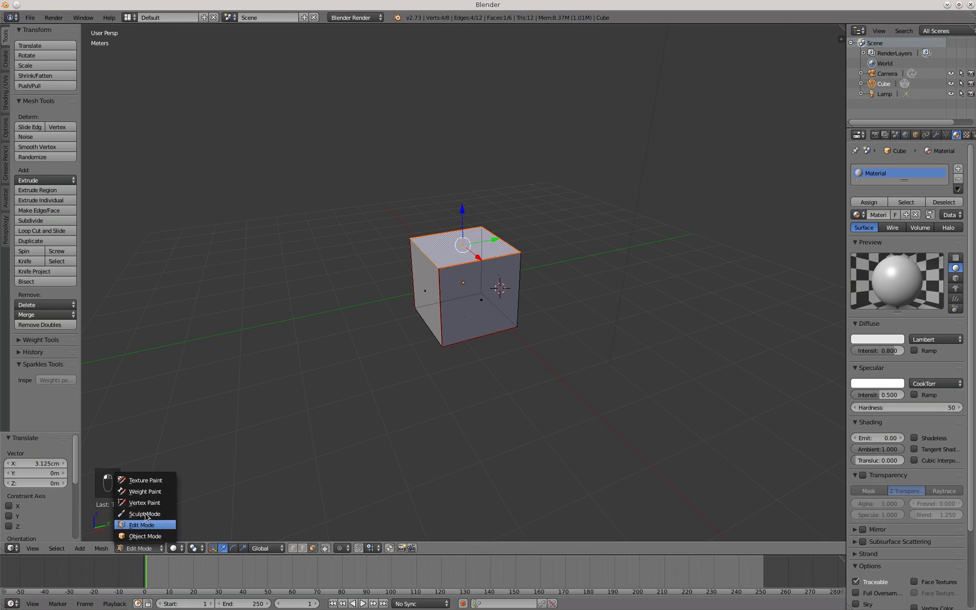
left_click(146, 480)
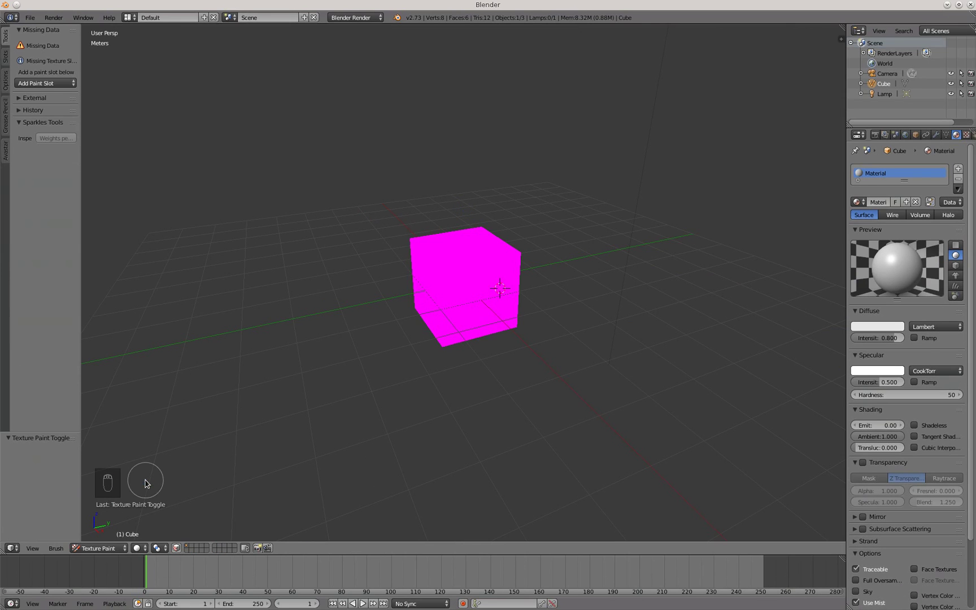
left_click(6, 57)
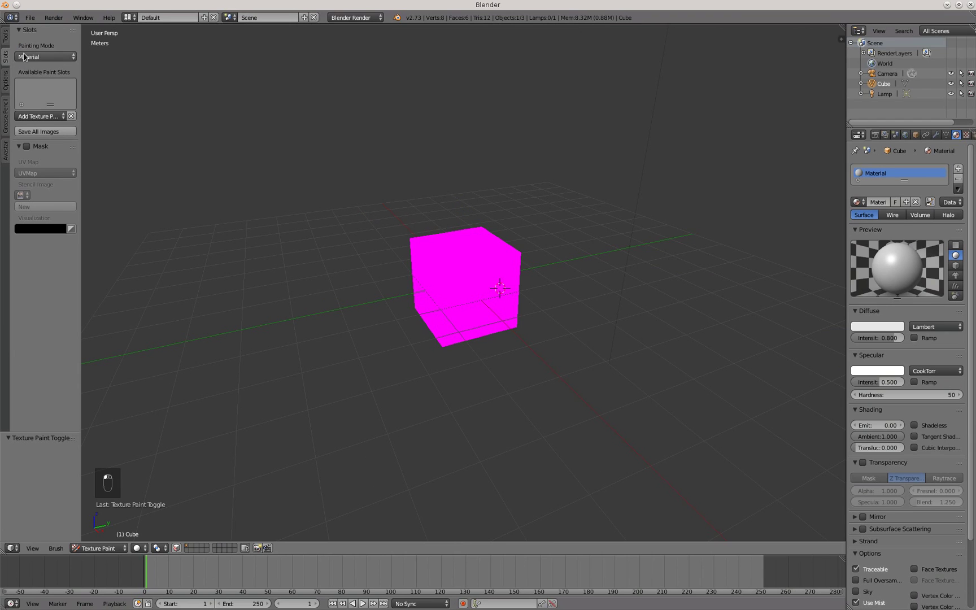
Step: Widen the tool shelf and set the texture painting mode to Image
left_click_drag(81, 38, 100, 39)
left_click(71, 56)
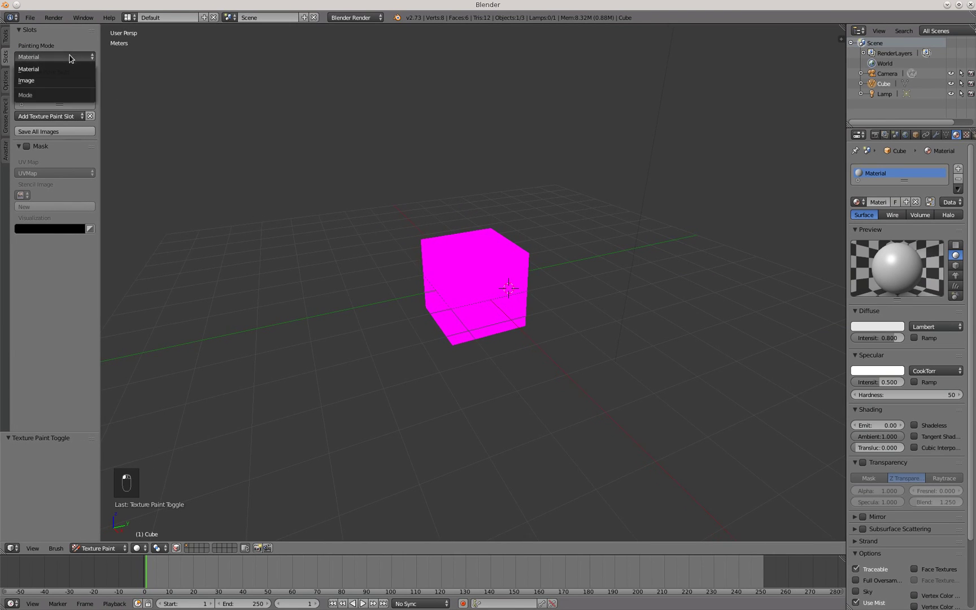
left_click(50, 82)
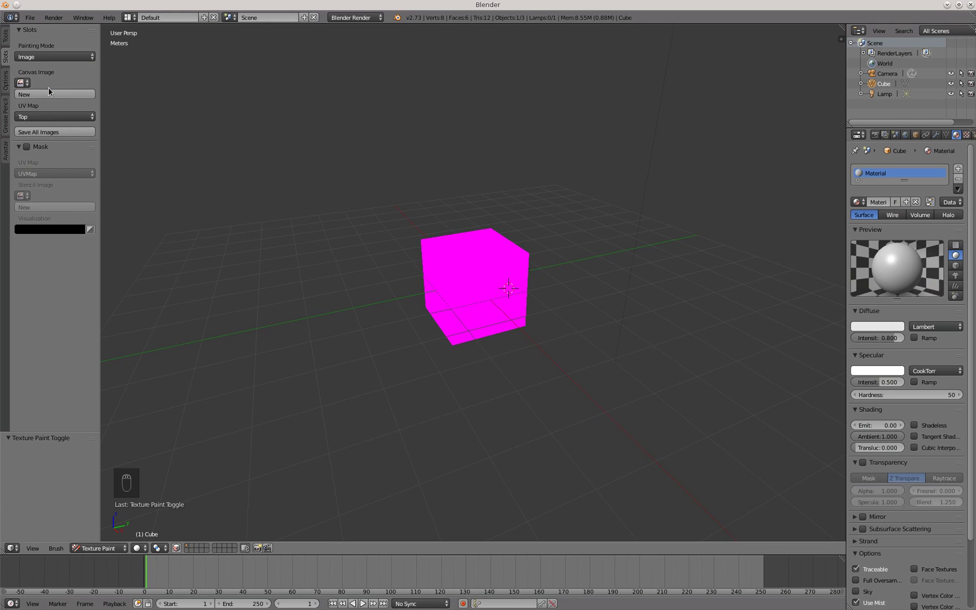
Step: Create a blank 1024 × 1024 px canvas image named Canvas and assign it the UVMap UV map
left_click(50, 93)
right_click(125, 111)
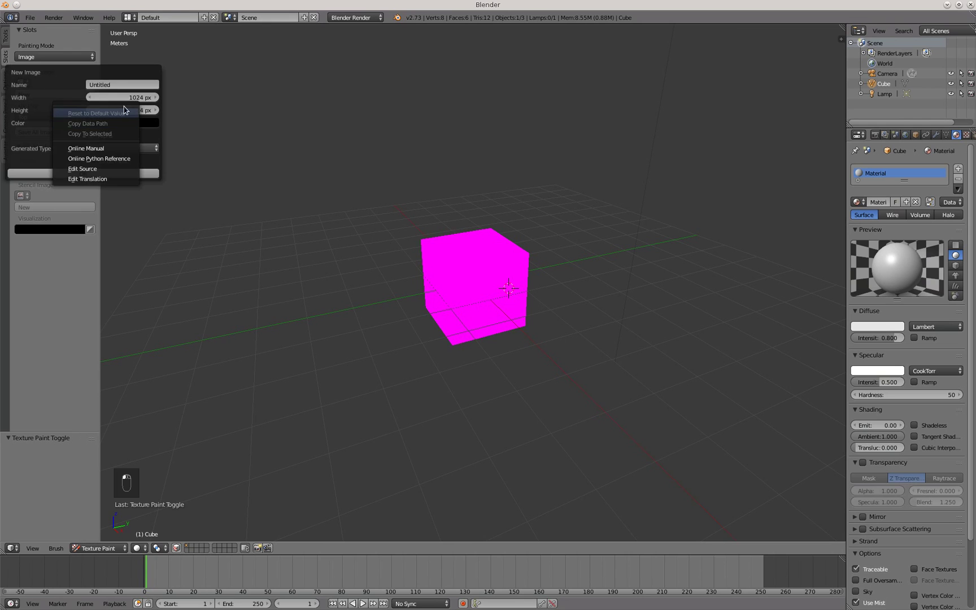
left_click(127, 90)
left_click(124, 83)
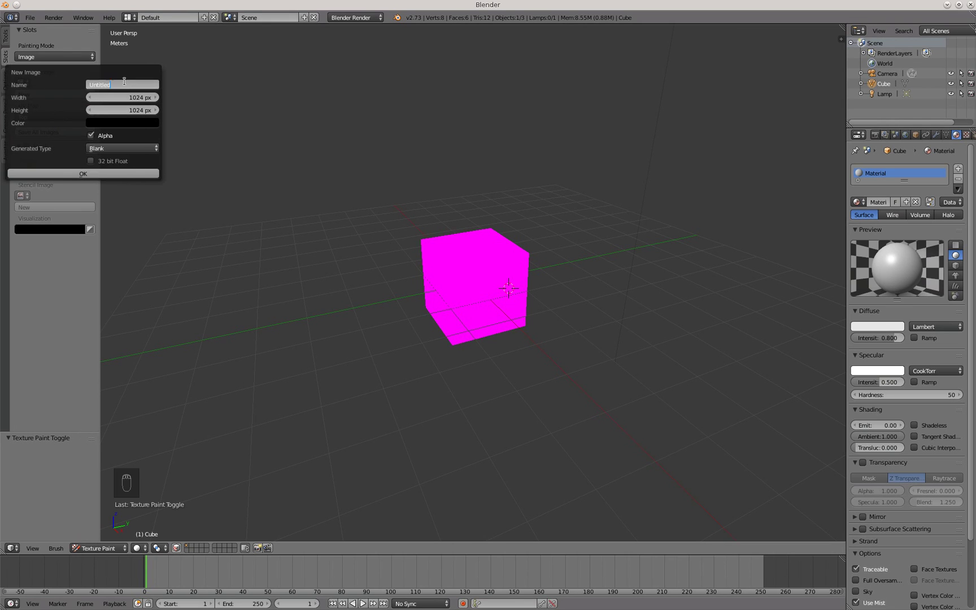
type("Un")
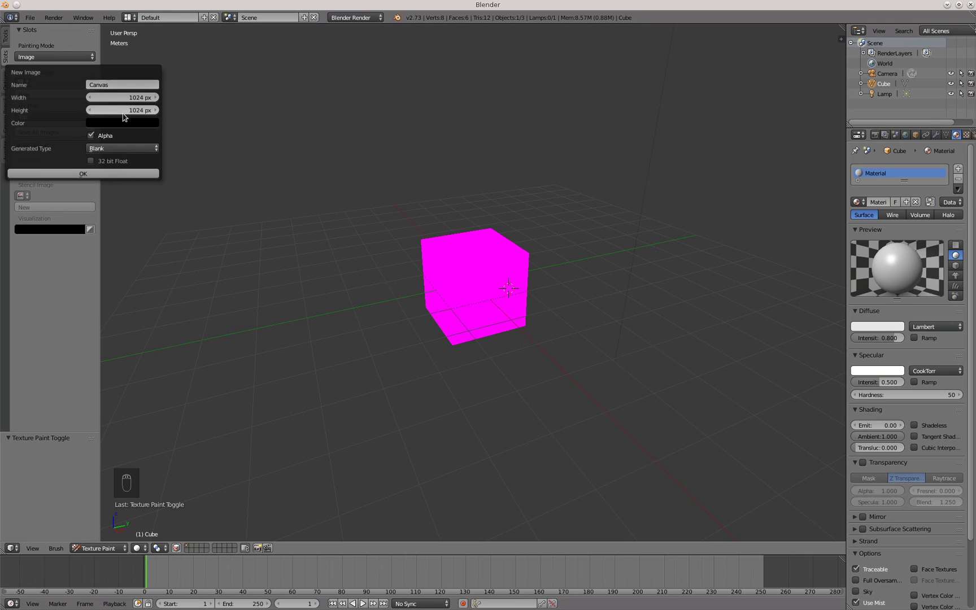
left_click(57, 174)
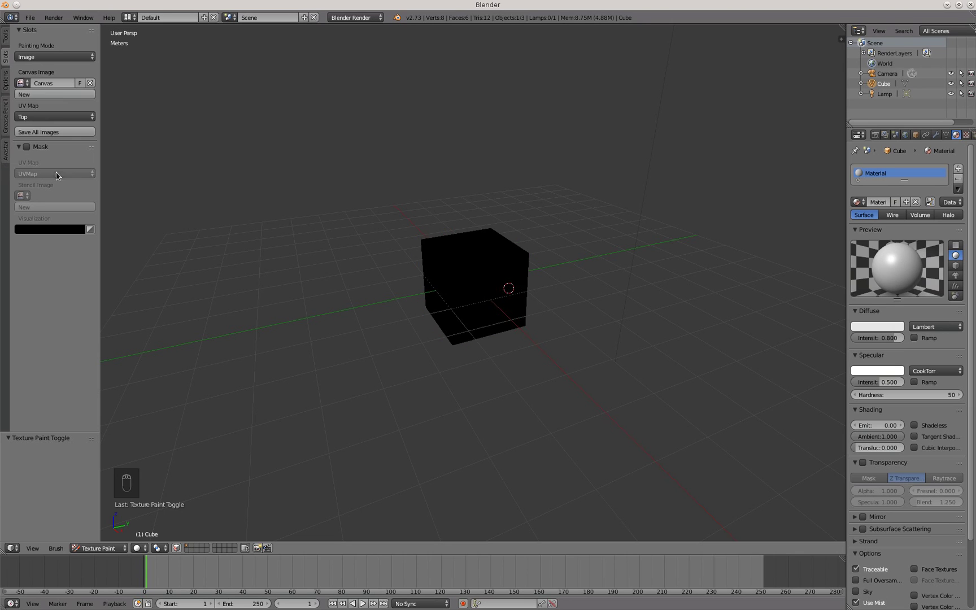
left_click(39, 118)
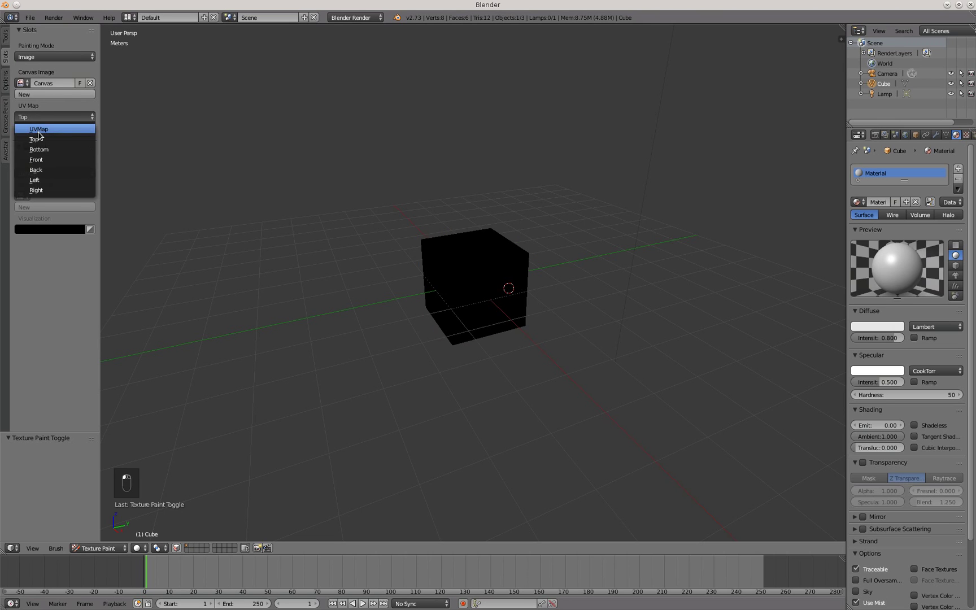
left_click(38, 131)
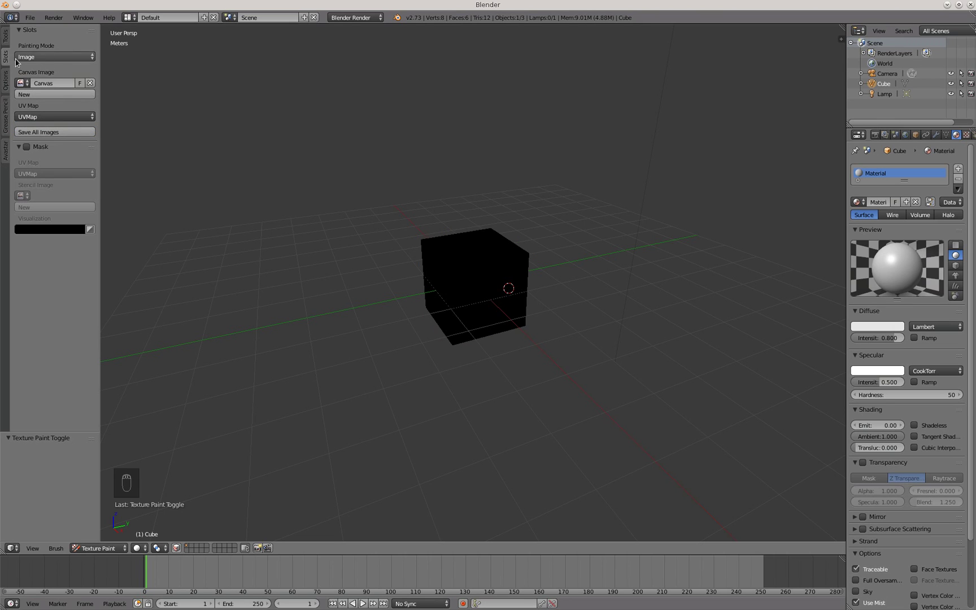
Step: Choose the Clone brush and enable cloning from an image/UV map
left_click(6, 41)
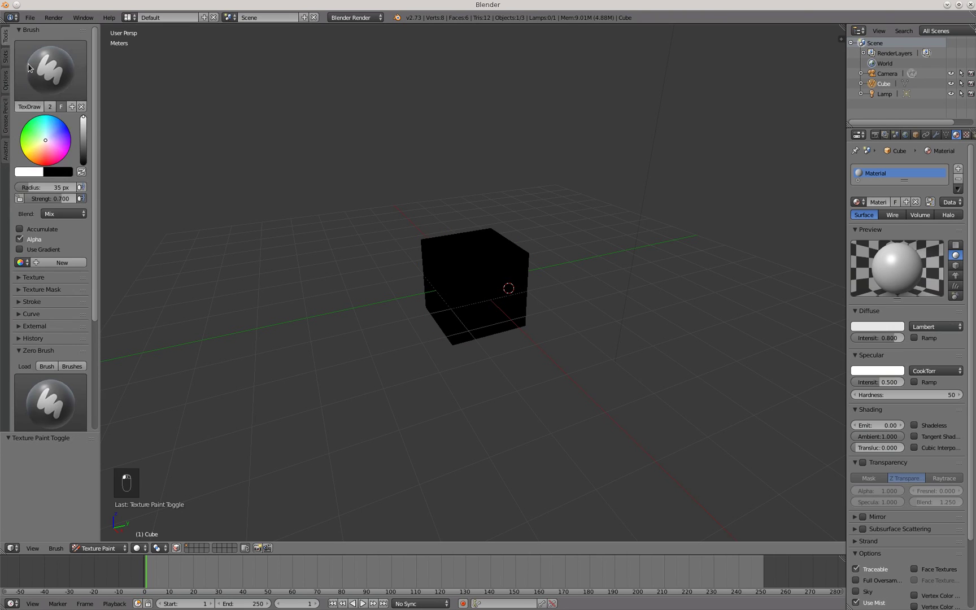
left_click(29, 66)
left_click(33, 125)
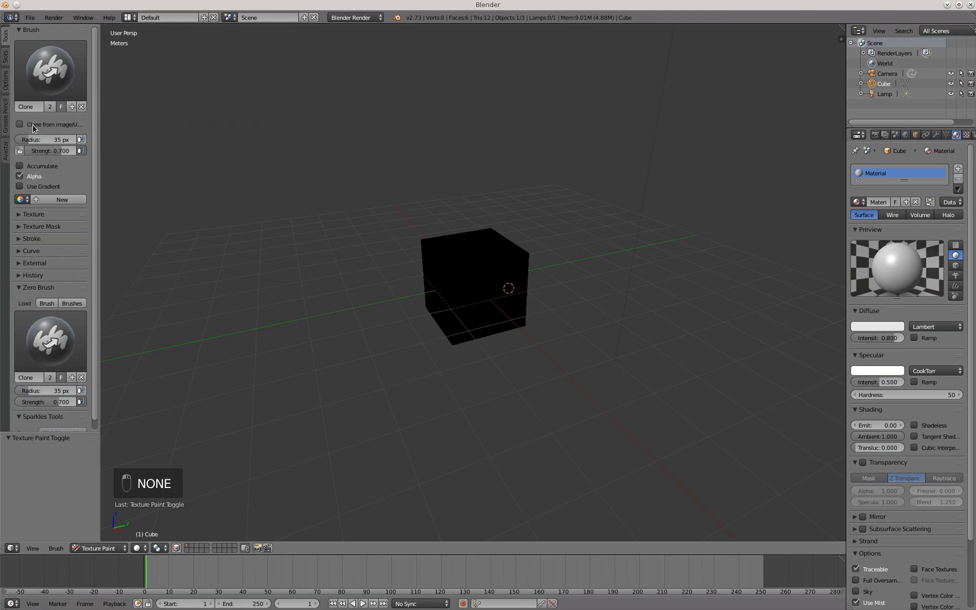
left_click(21, 128)
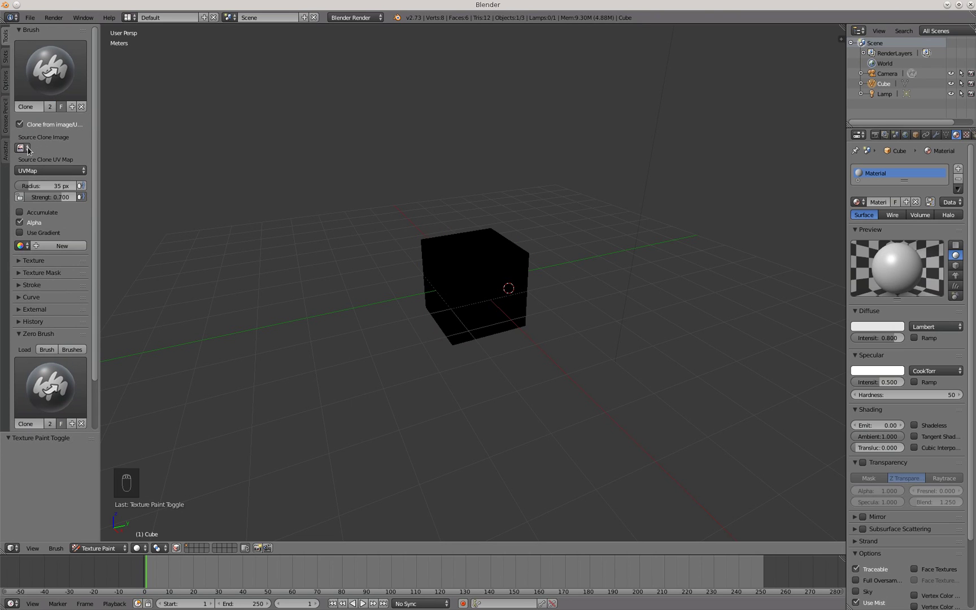
Step: Set the clone source to the Back.png image with the Back UV map
left_click(29, 149)
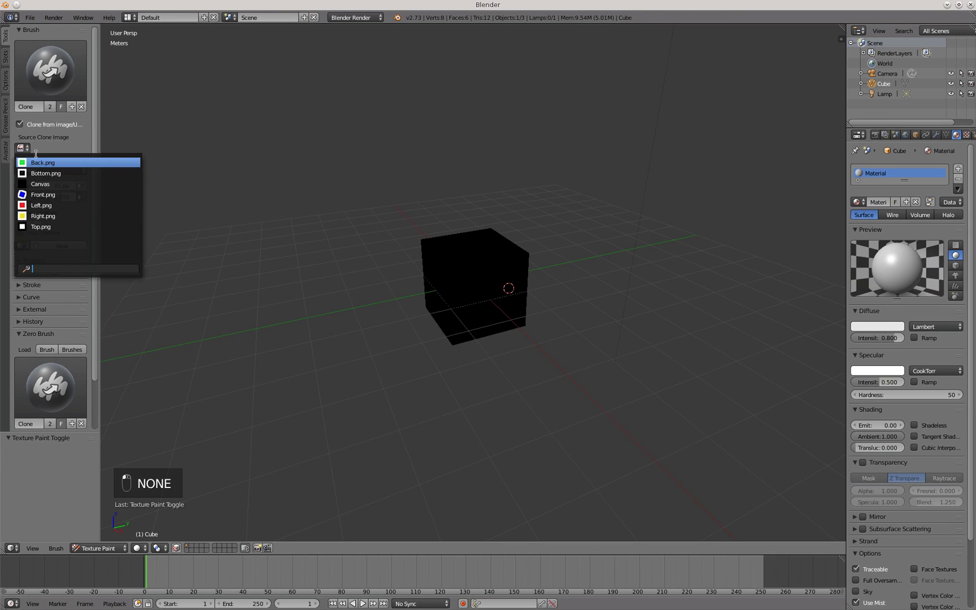
left_click(36, 162)
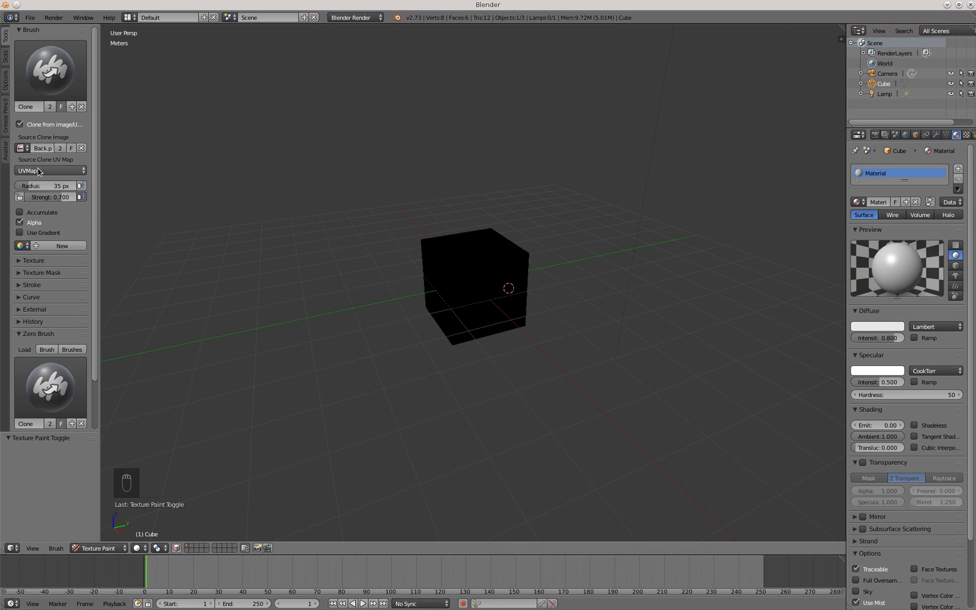
left_click(38, 171)
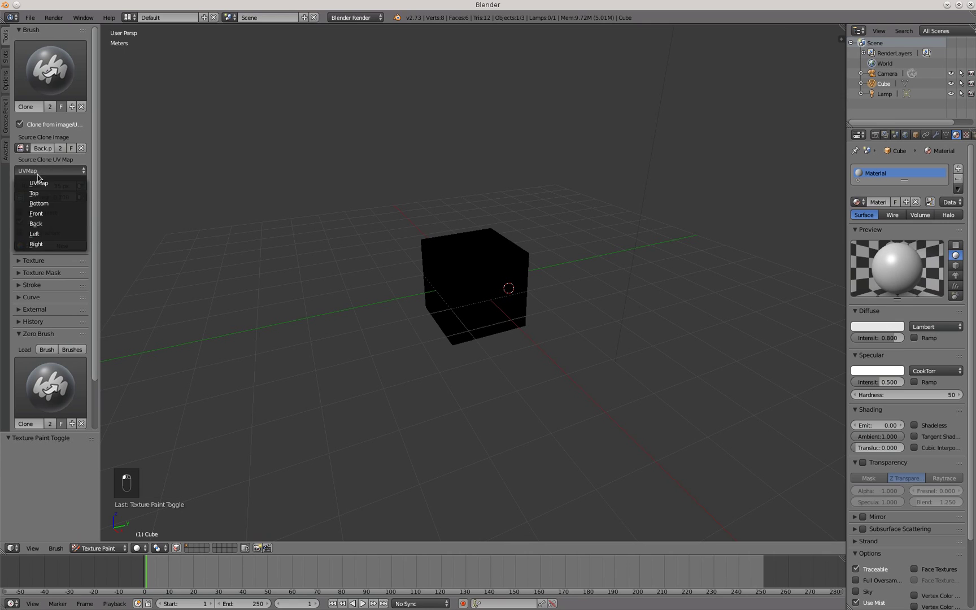
left_click(39, 220)
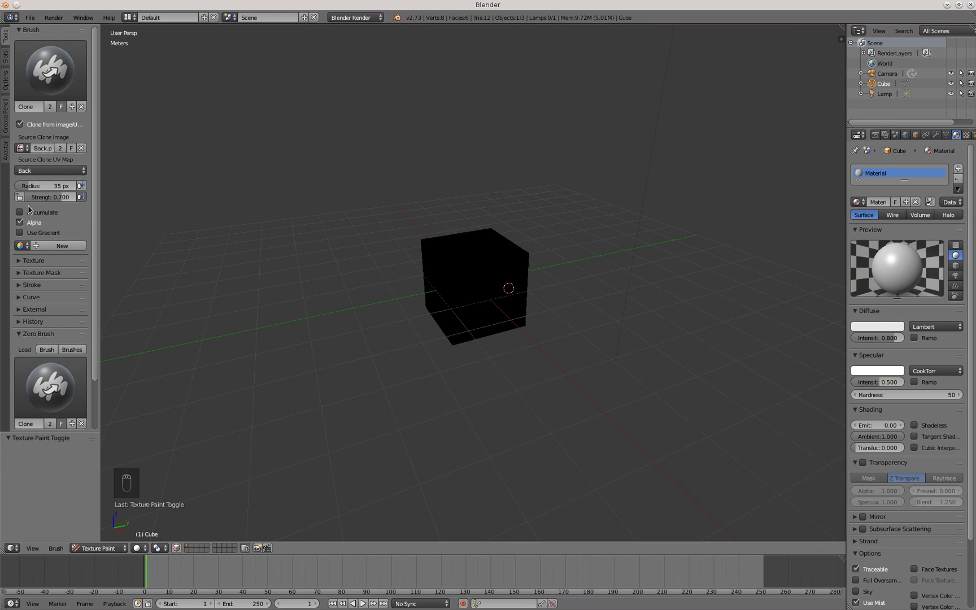
Step: Set the Clone brush radius to 114 px and strength to 1.000, and paint the cube's back face in the back view
left_click_drag(29, 186, 32, 186)
left_click_drag(54, 198, 79, 197)
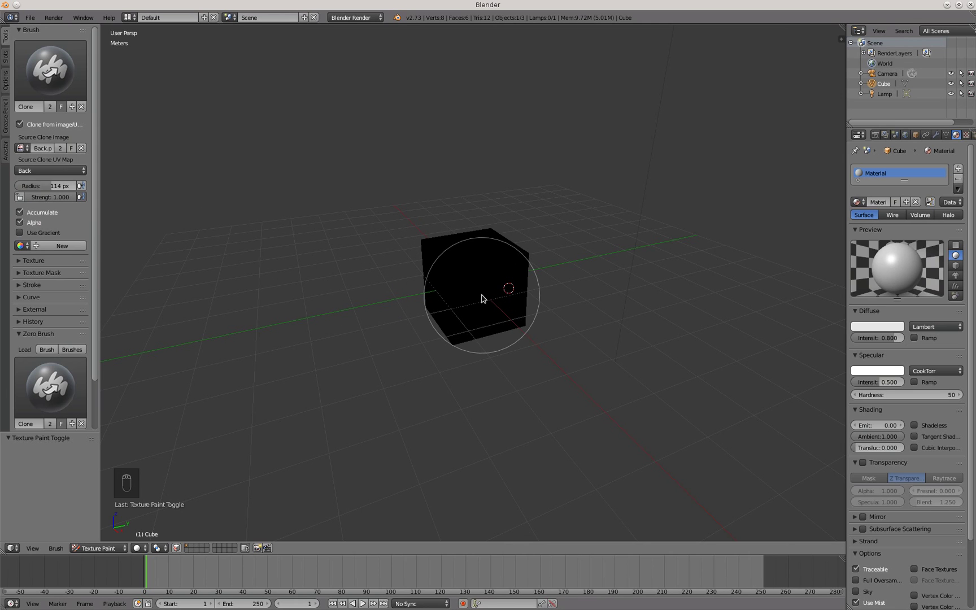
key("ctrl+KP_1")
mouse_move(482, 295)
left_mouse_down()
mouse_move(498, 331)
mouse_move(495, 257)
mouse_move(474, 235)
mouse_move(456, 284)
mouse_move(450, 345)
left_mouse_up()
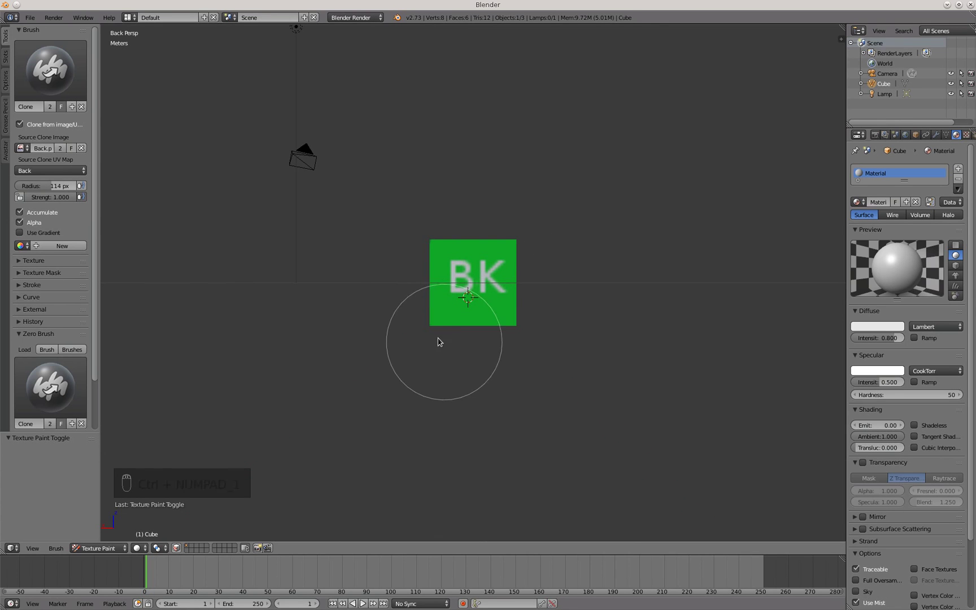
Step: Switch the clone source to Bottom.png with the Bottom UV map and paint the cube's bottom face in the bottom view
left_click(20, 149)
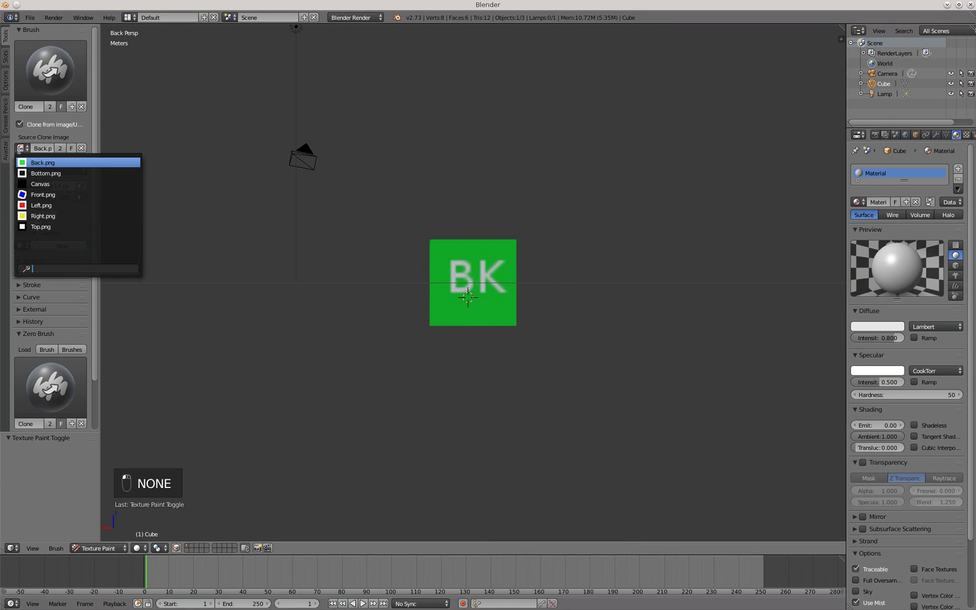
left_click(25, 170)
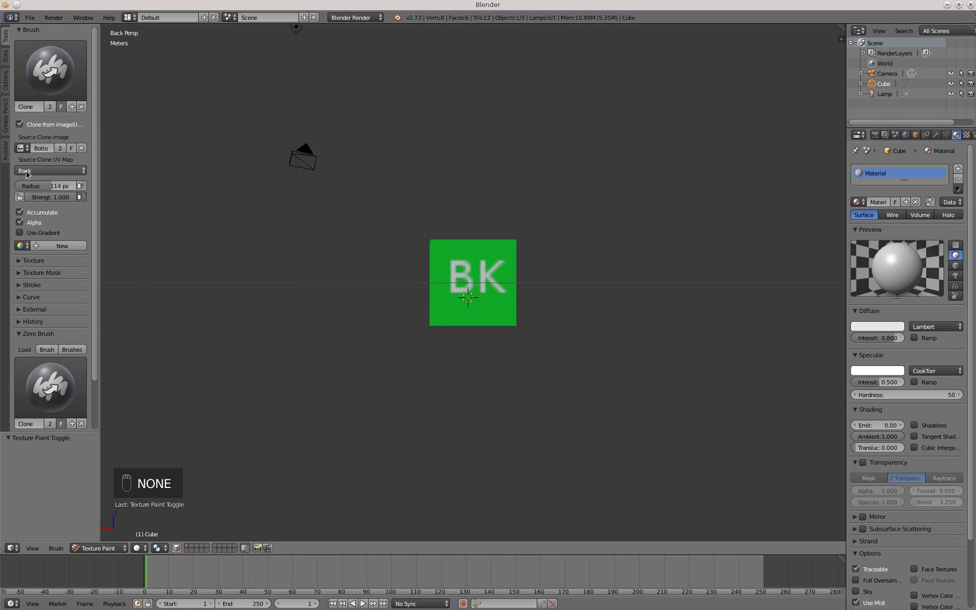
left_click(25, 172)
left_click(32, 204)
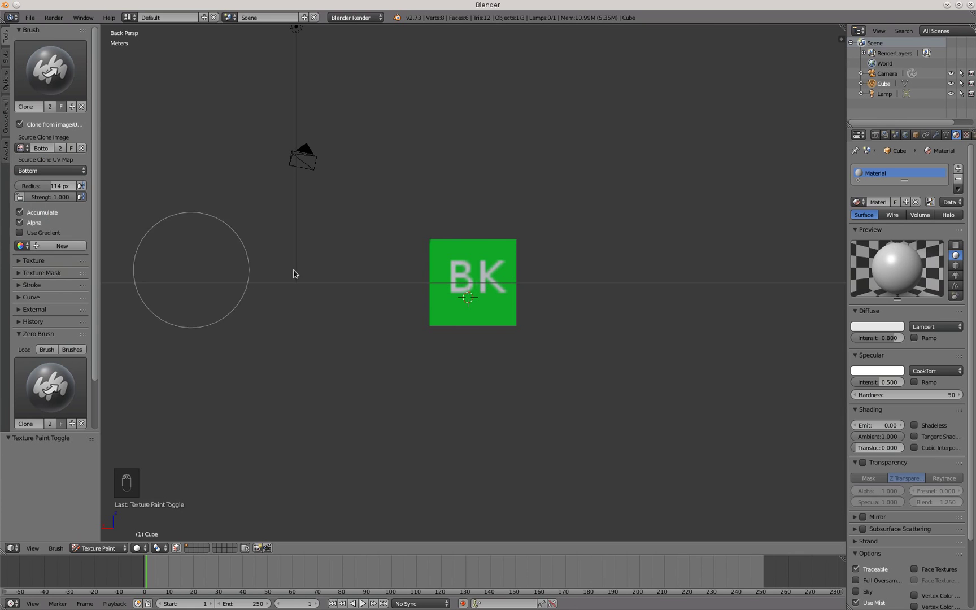
key("ctrl+KP_7")
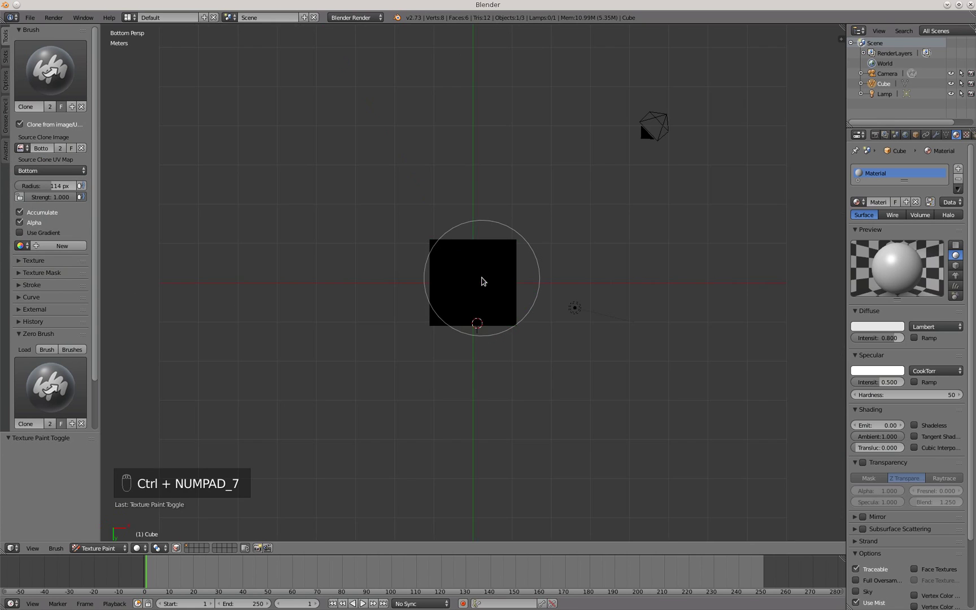
left_click_drag(482, 298, 482, 349)
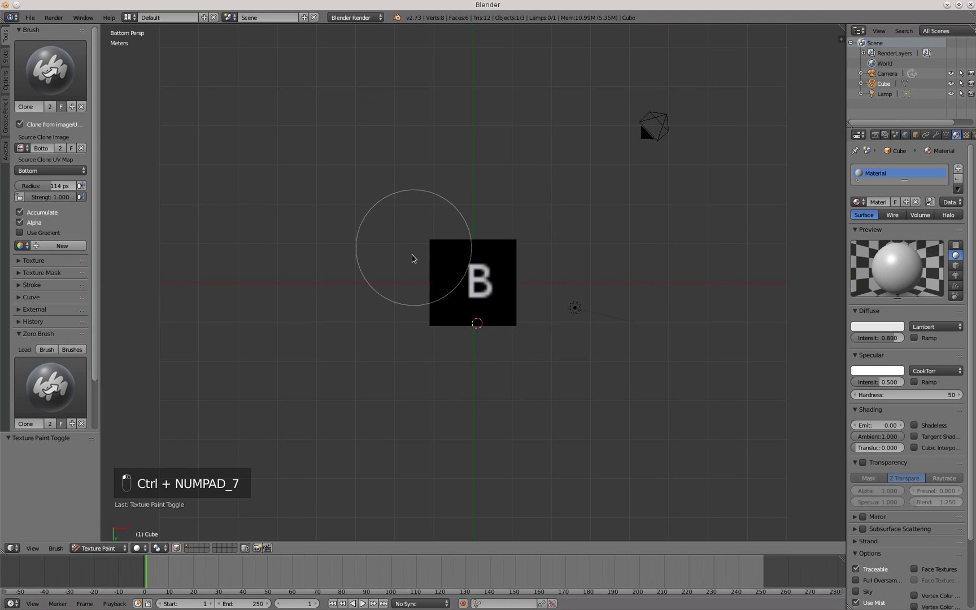
Step: Switch the clone source to Front.png with the Front UV map and paint the cube's front face in the front view
left_click(22, 148)
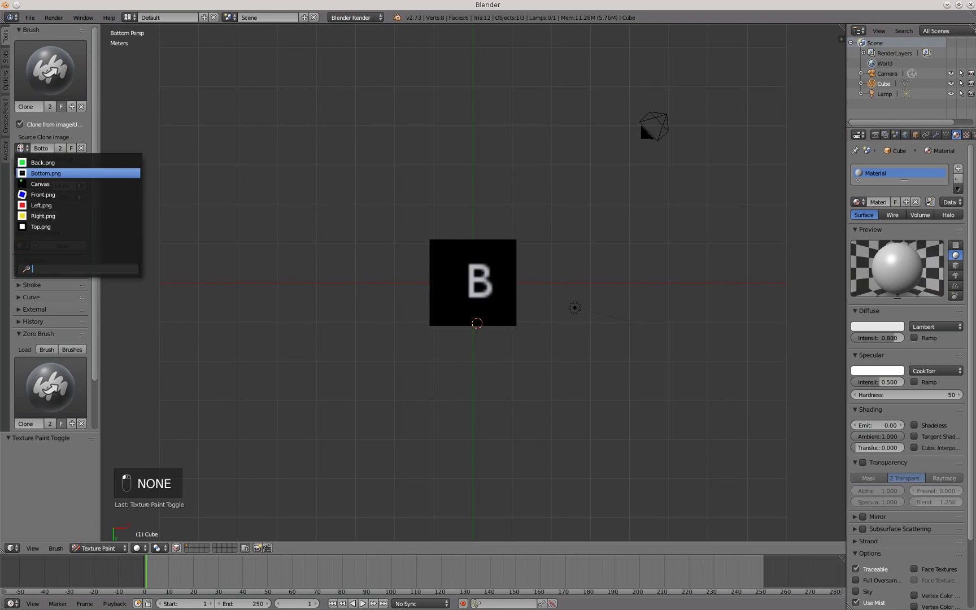
left_click(23, 194)
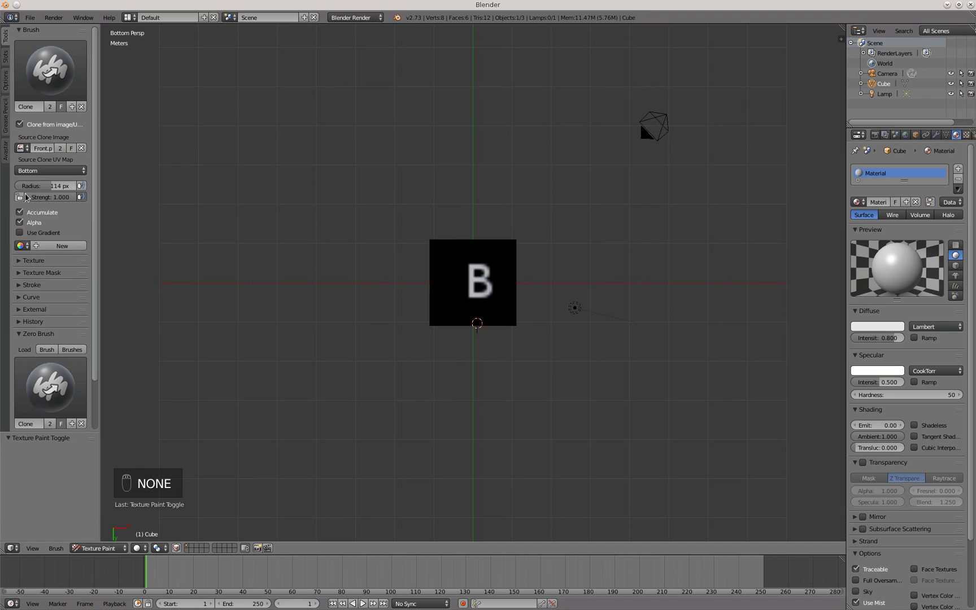
left_click(34, 170)
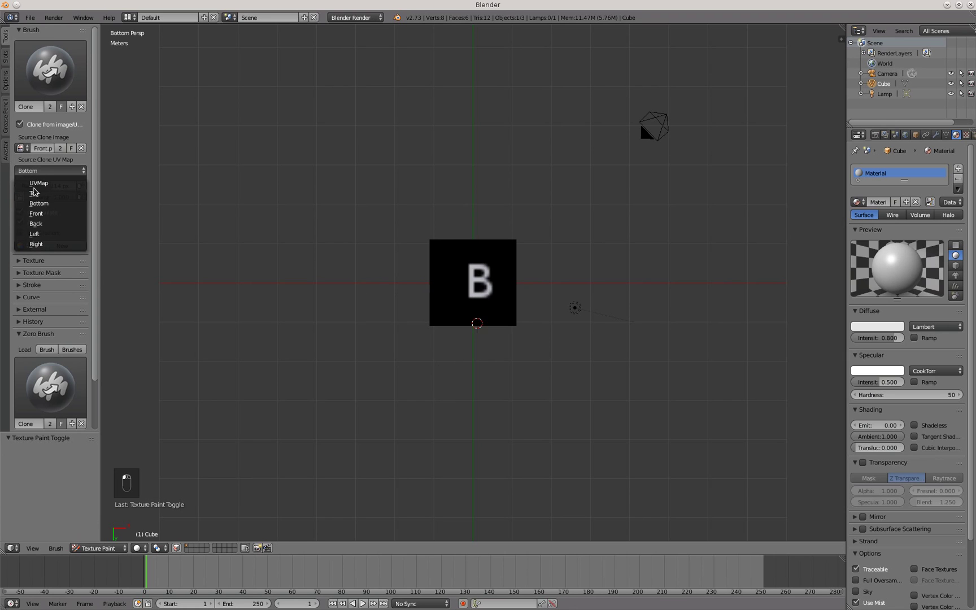
left_click(35, 213)
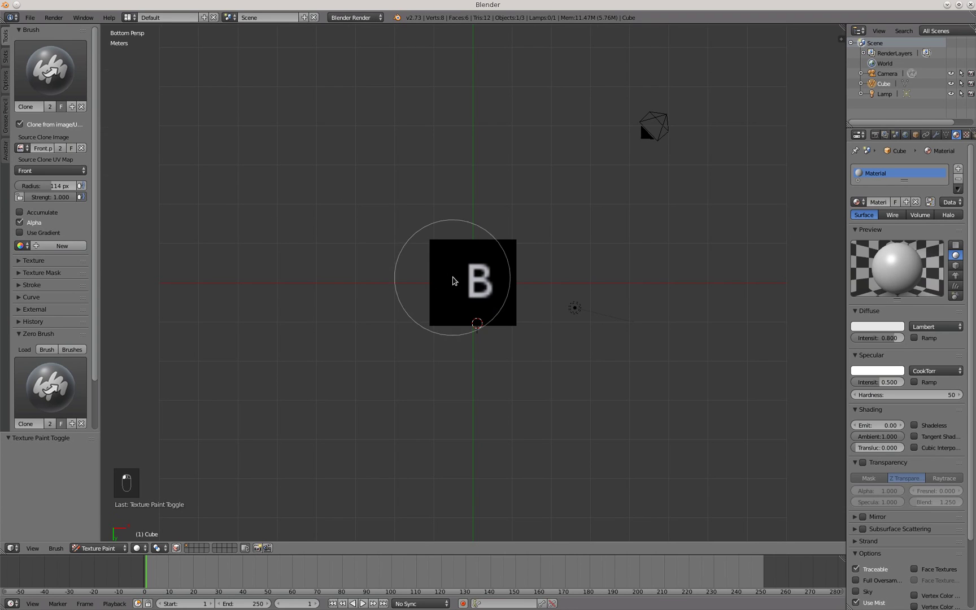
key("KP_1")
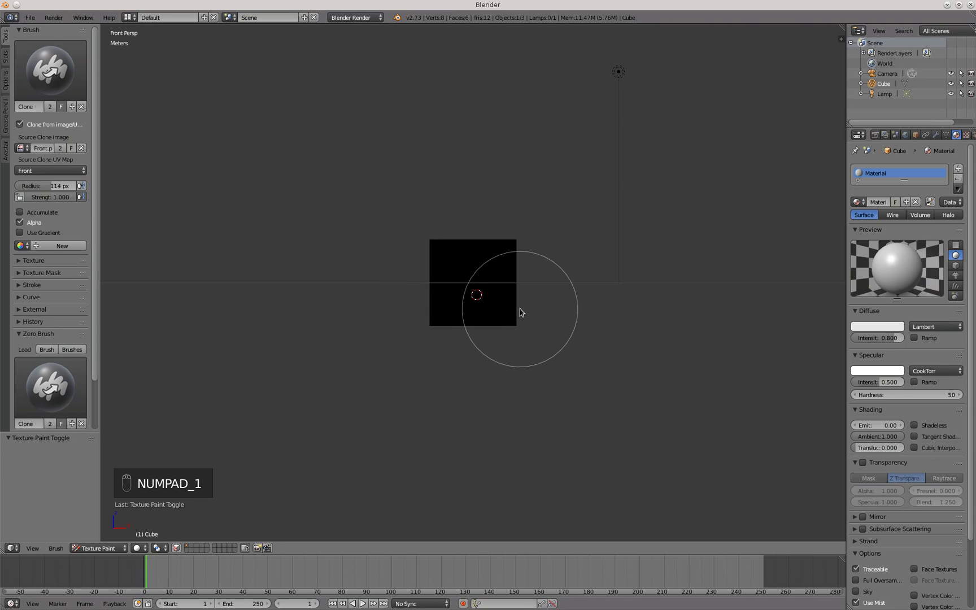
key("KP_1")
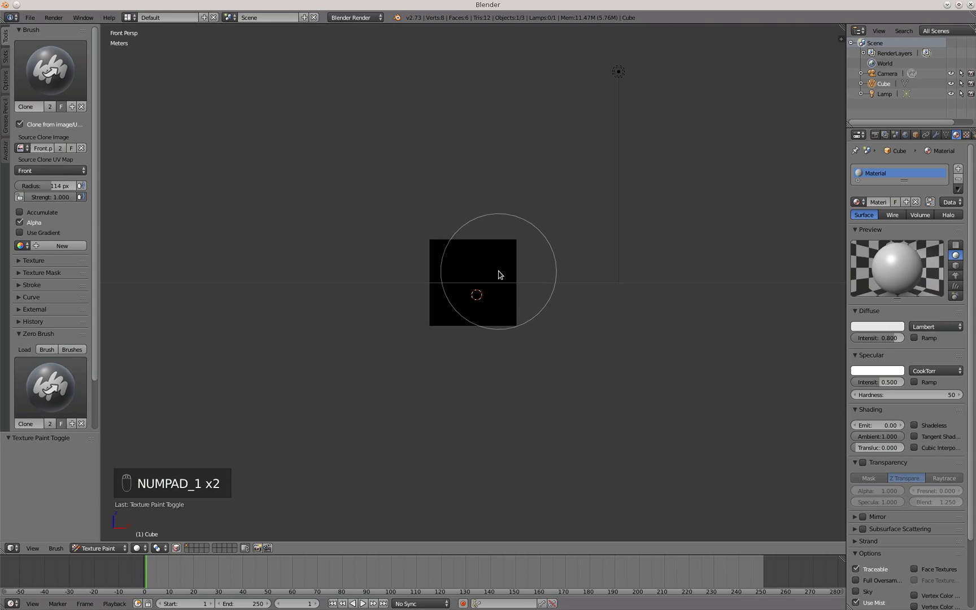
mouse_move(497, 303)
left_mouse_down()
mouse_move(468, 279)
mouse_move(425, 283)
mouse_move(426, 329)
mouse_move(453, 239)
left_mouse_up()
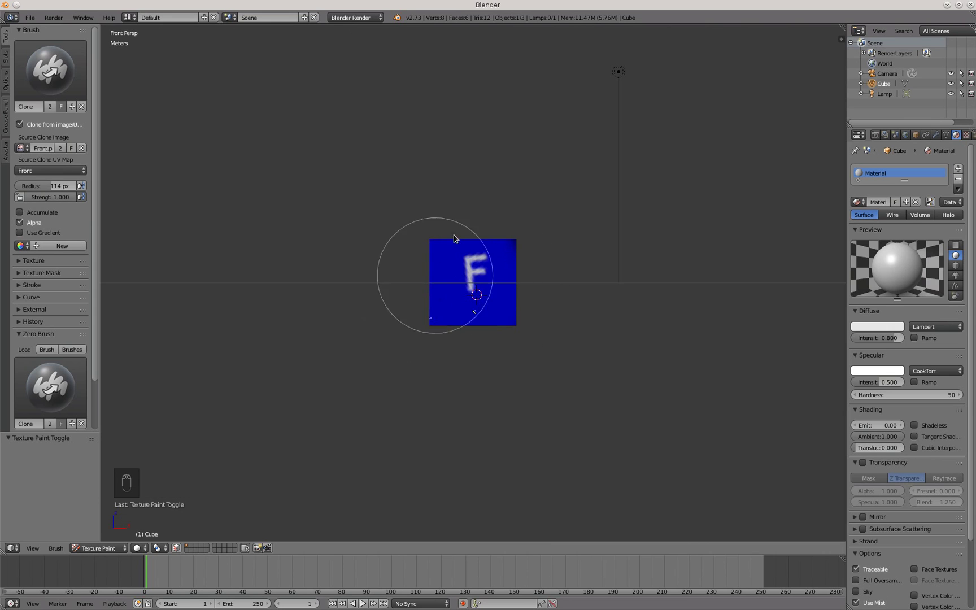
Step: Switch the clone source to Left.png with the Left UV map and paint the cube's left face in the left view
left_click(20, 149)
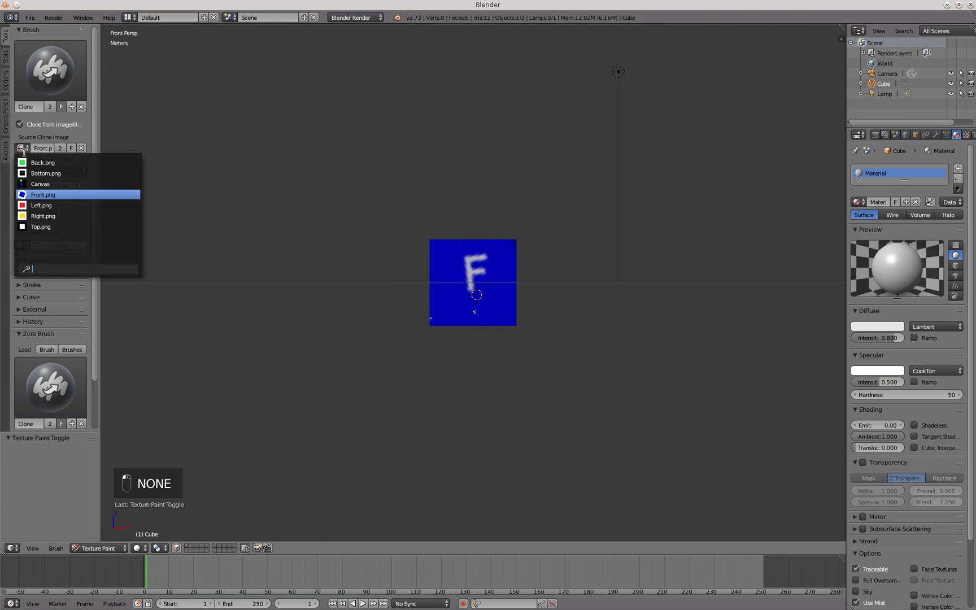
left_click(34, 205)
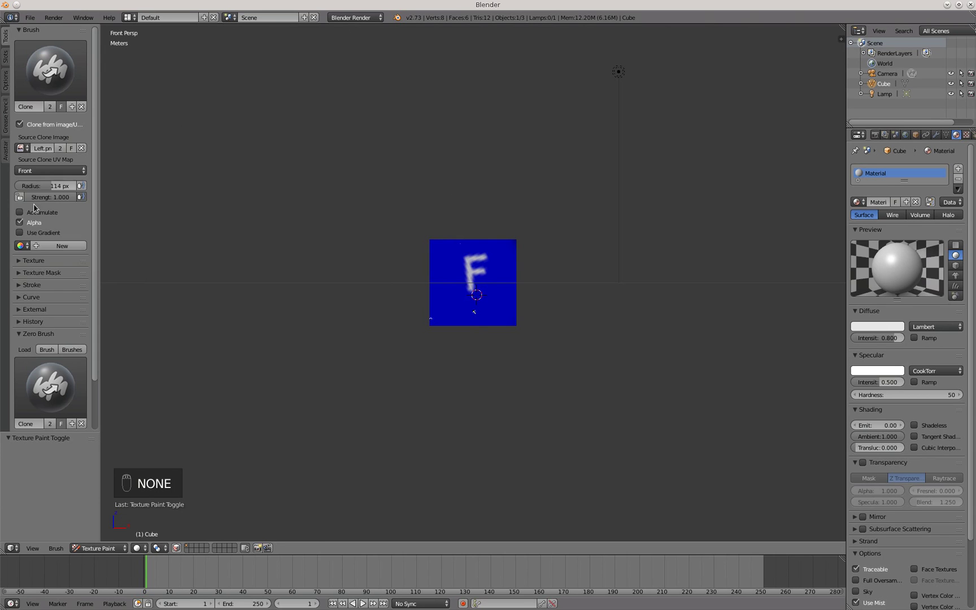
left_click(35, 171)
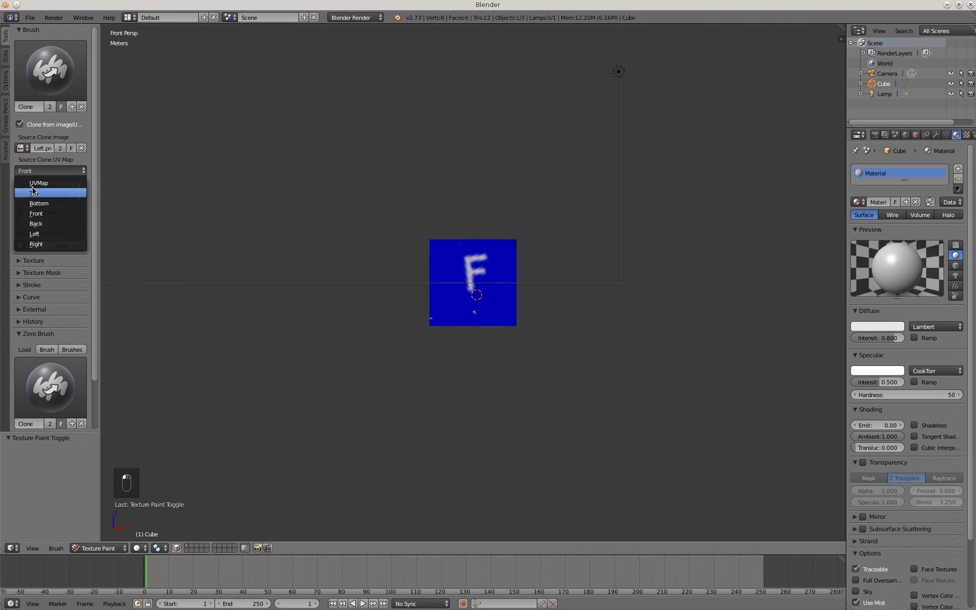
left_click(35, 233)
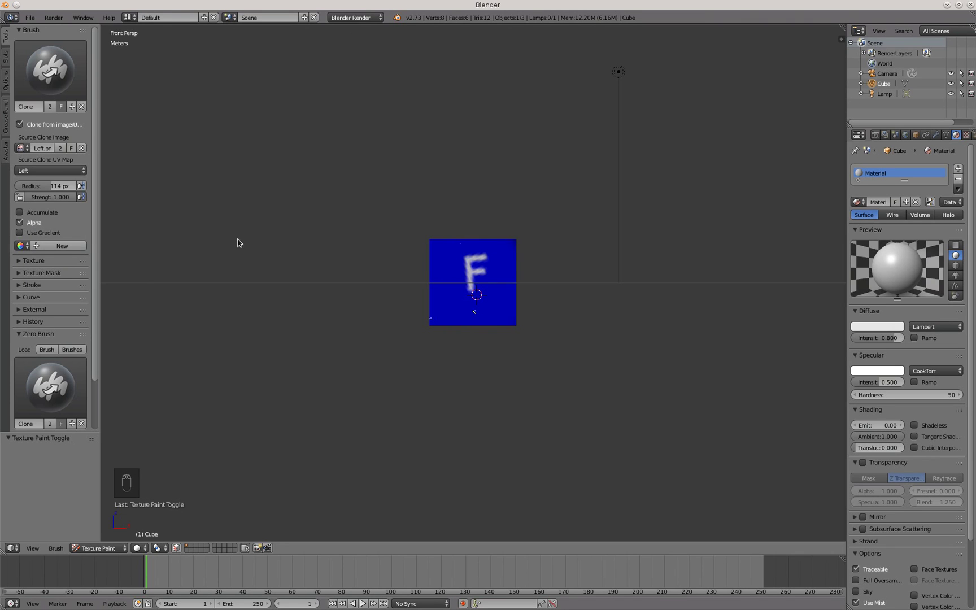
key("ctrl+KP_3")
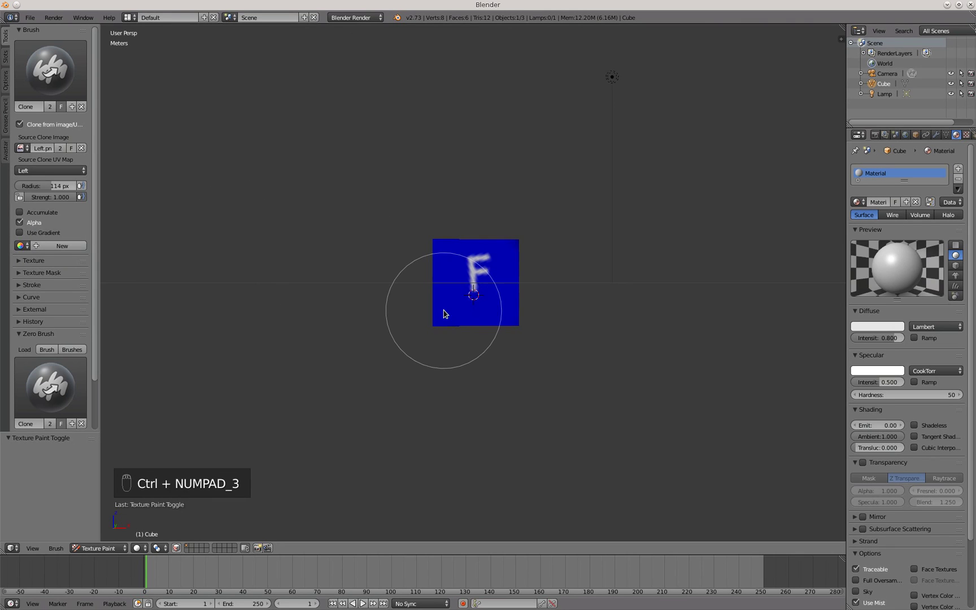
mouse_move(495, 312)
left_mouse_down()
mouse_move(491, 254)
mouse_move(425, 240)
mouse_move(425, 295)
left_mouse_up()
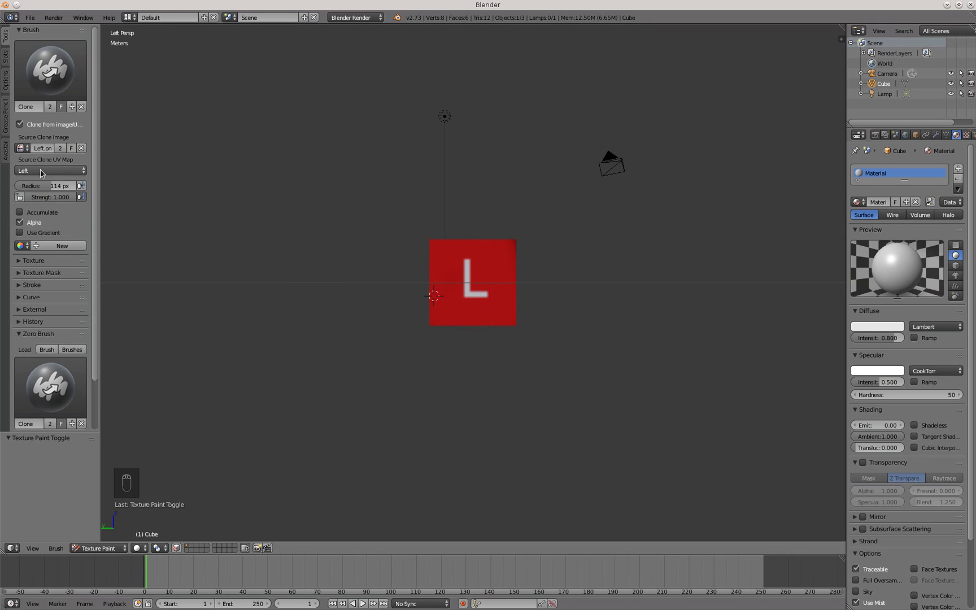
Step: Switch the clone source to Right.png with the Right UV map and paint the cube's right face in the right view
left_click(21, 148)
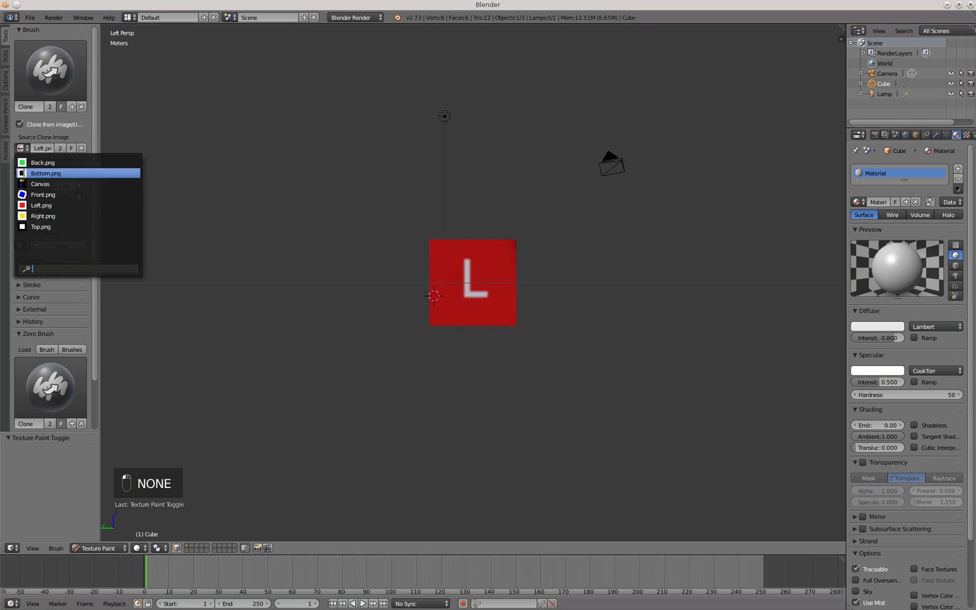
left_click(34, 215)
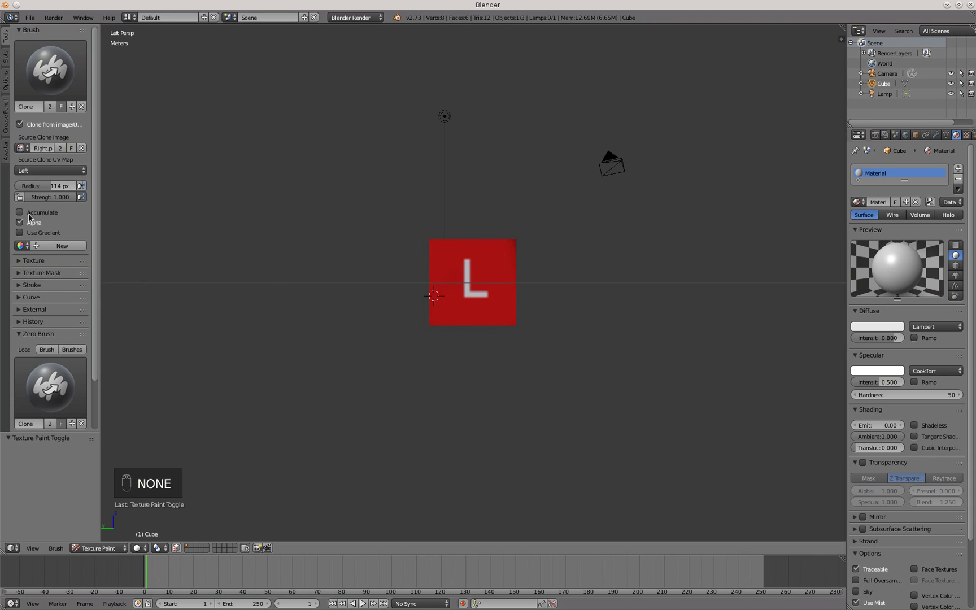
left_click(31, 171)
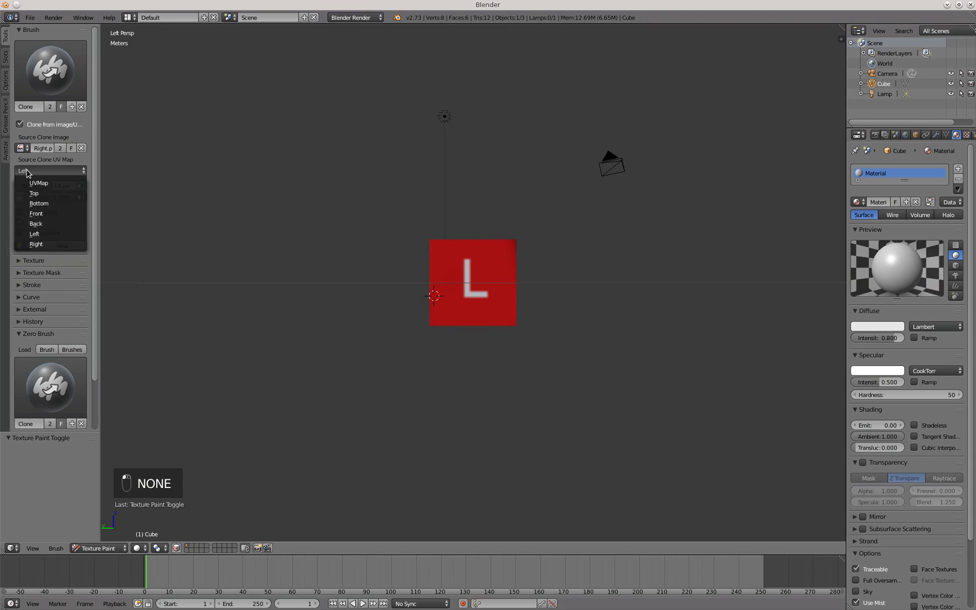
left_click(36, 244)
key("KP_3")
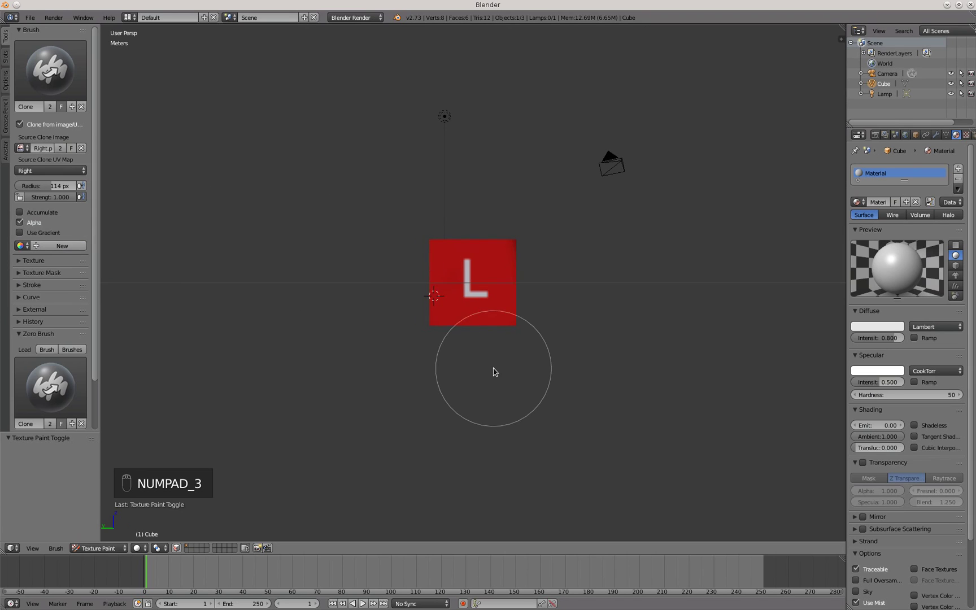
mouse_move(472, 207)
left_mouse_down()
mouse_move(485, 309)
mouse_move(496, 191)
mouse_move(433, 357)
left_mouse_up()
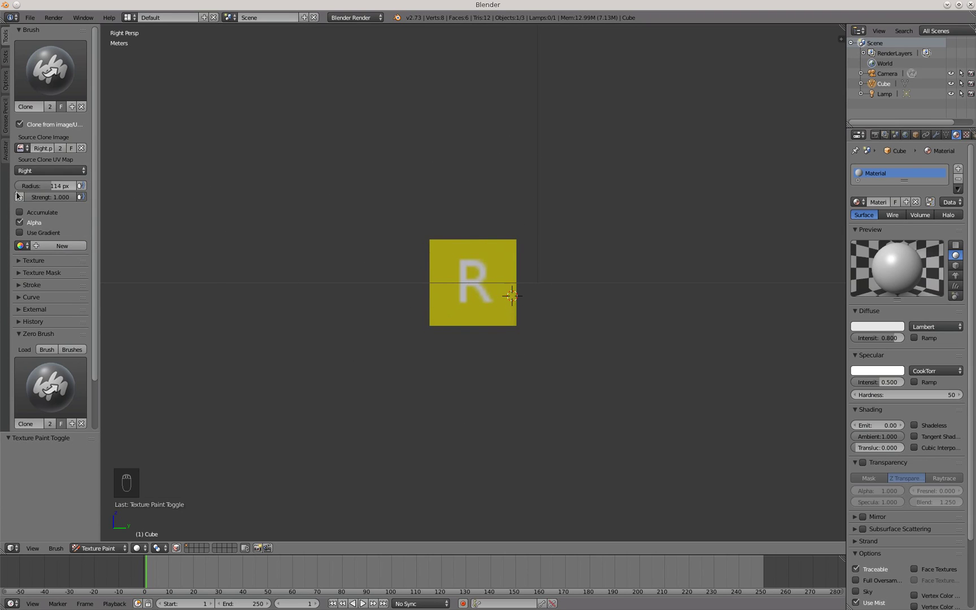
Step: Switch the clone source to Top.png with the Top UV map and paint the cube's top face in the top view
left_click(31, 170)
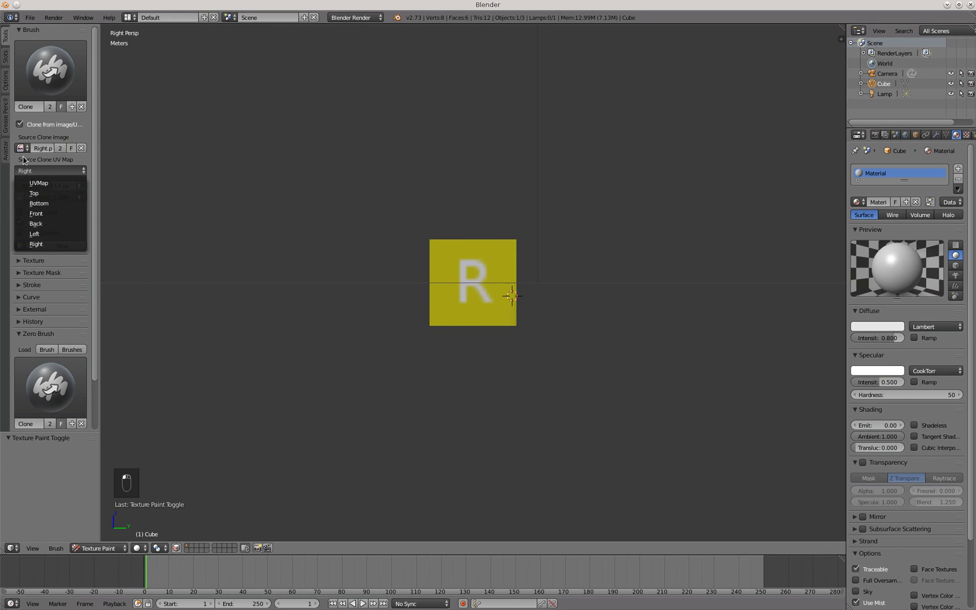
left_click(21, 148)
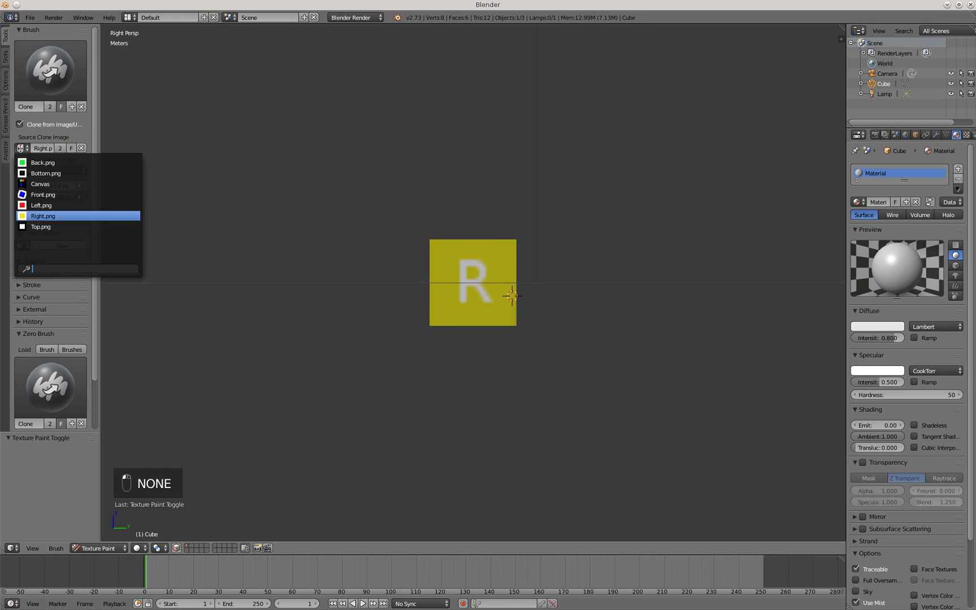
left_click(29, 226)
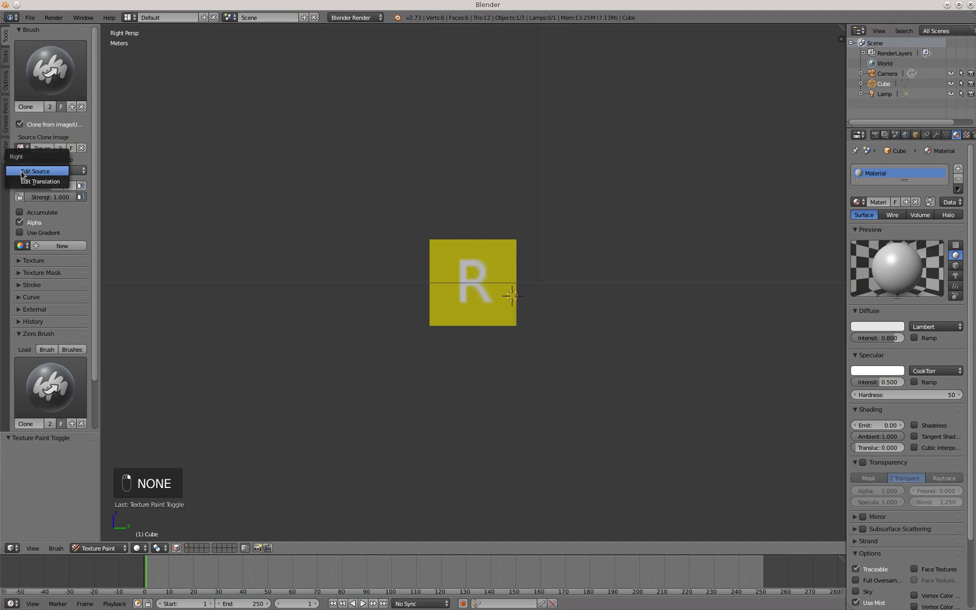
left_click(56, 171)
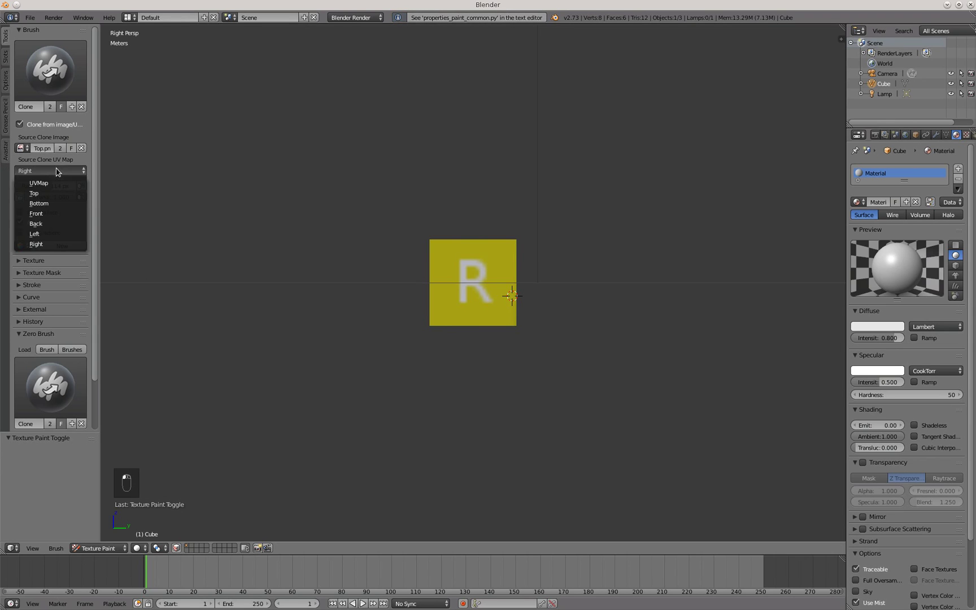
left_click(41, 195)
key("KP_7")
mouse_move(452, 310)
left_mouse_down()
mouse_move(452, 243)
mouse_move(486, 232)
mouse_move(435, 333)
mouse_move(488, 273)
mouse_move(501, 343)
left_mouse_up()
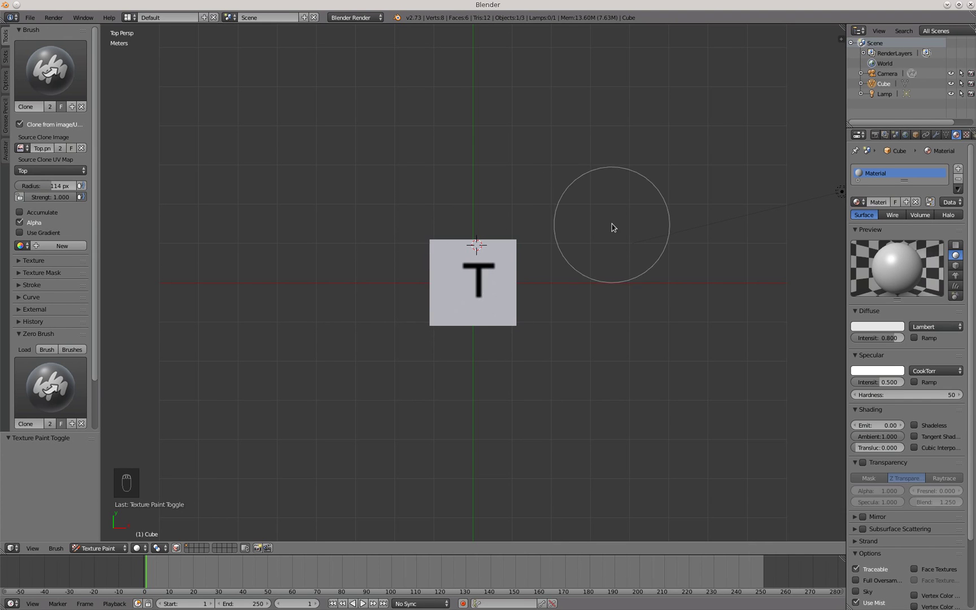
Step: Put the painted cube into Edit Mode and set the viewport shading to Material
middle_click_drag(582, 227, 501, 270)
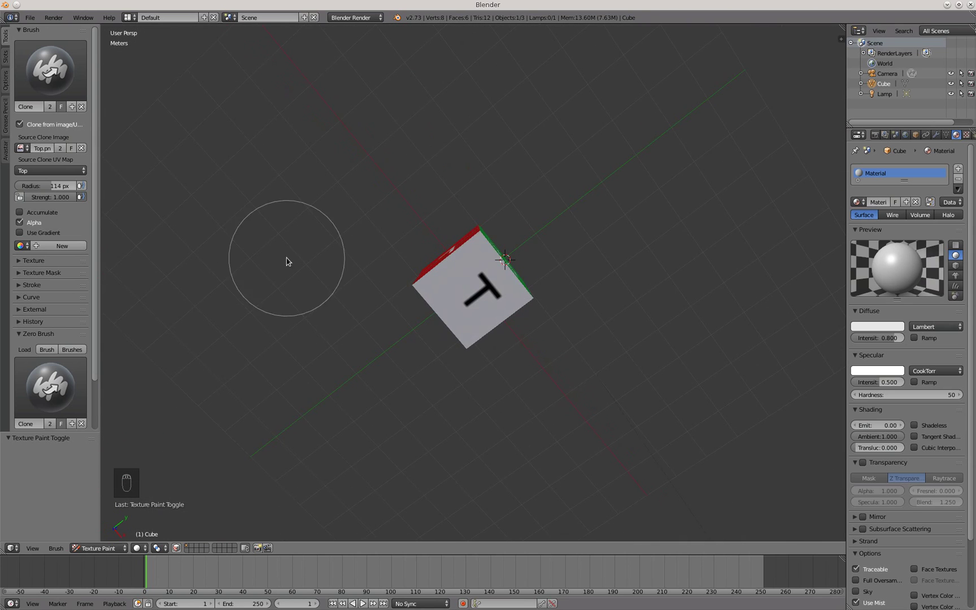
left_click(91, 548)
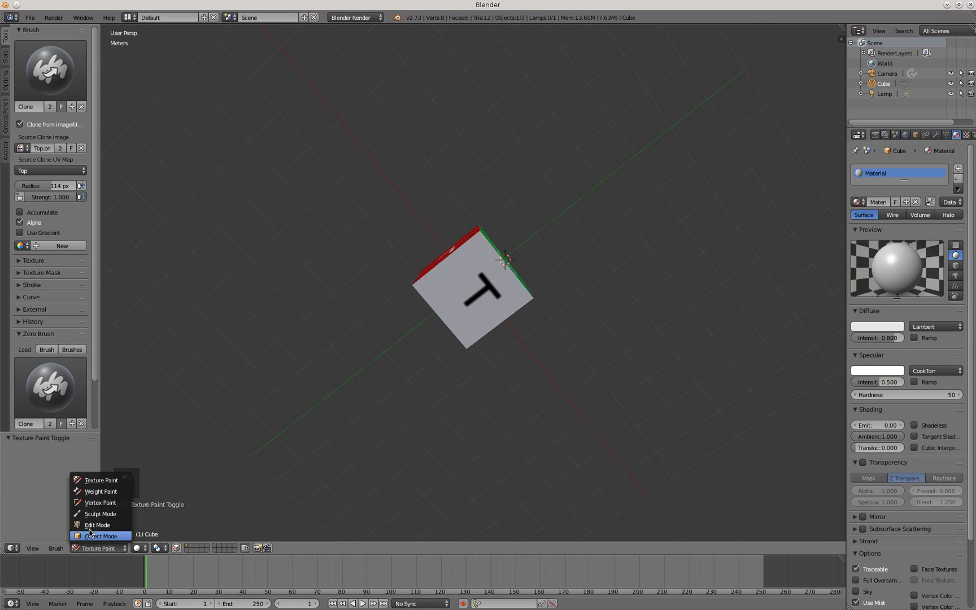
left_click(90, 525)
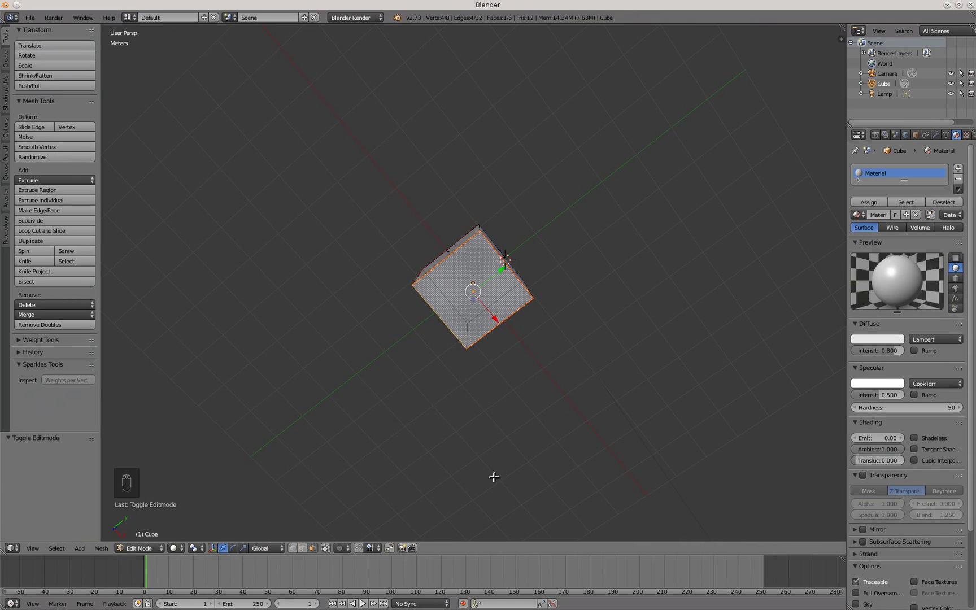
scroll(485, 470, "up", 1)
middle_click_drag(484, 470, 392, 360)
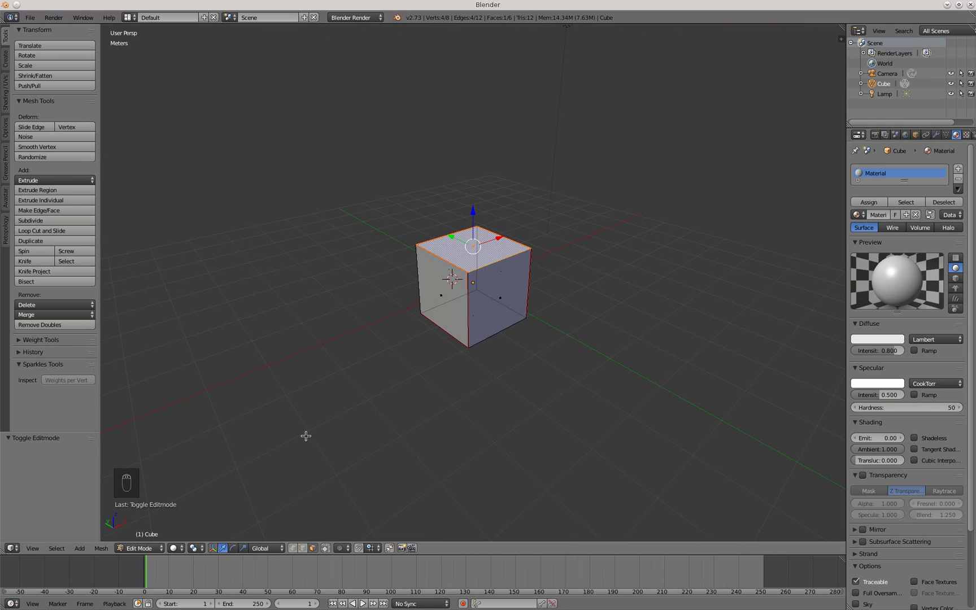
left_click(177, 551)
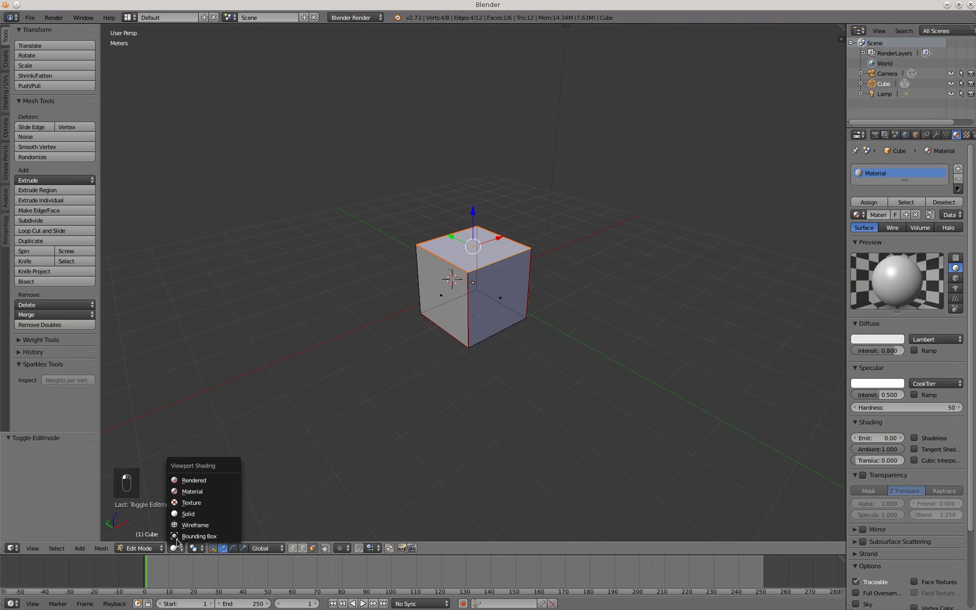
left_click(188, 493)
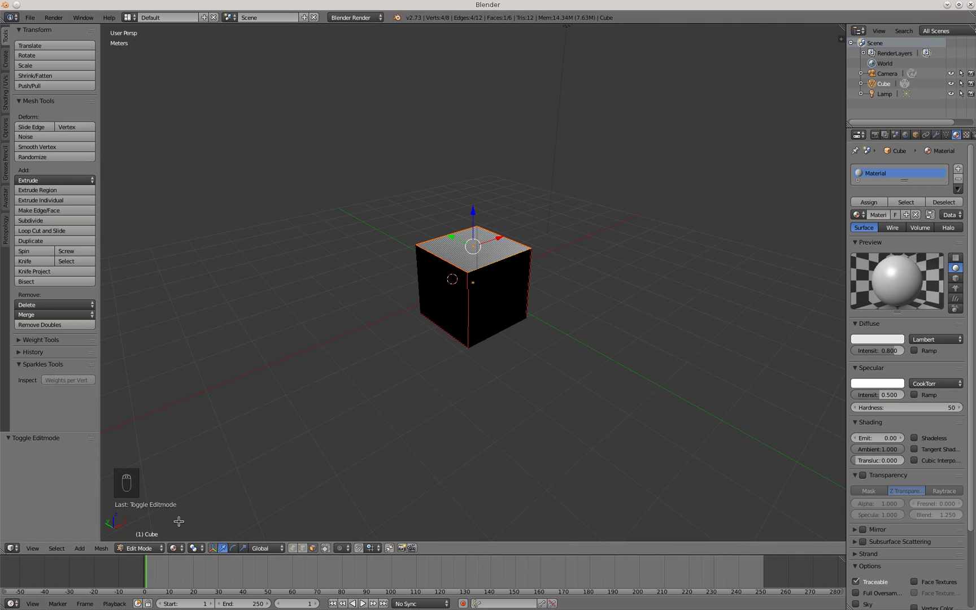
Step: Try GLSL as the viewport's material shading mode and set it back to Multitexture
key("n")
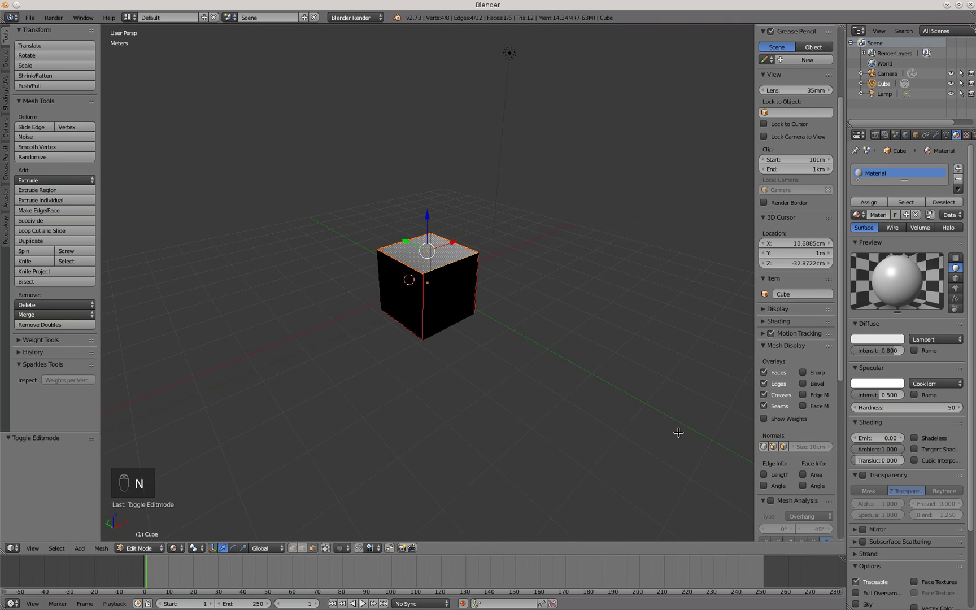
left_click(764, 322)
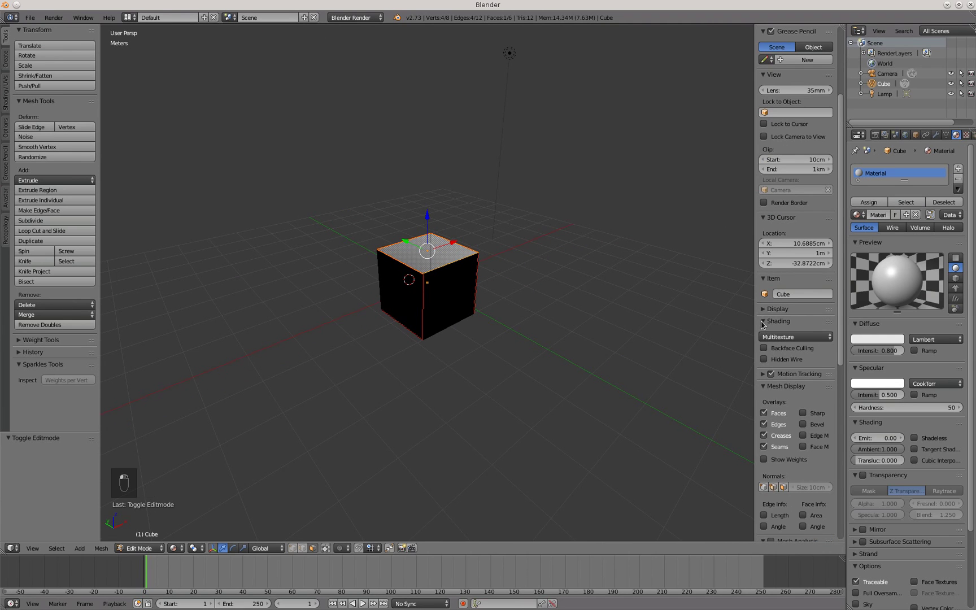
left_click(763, 309)
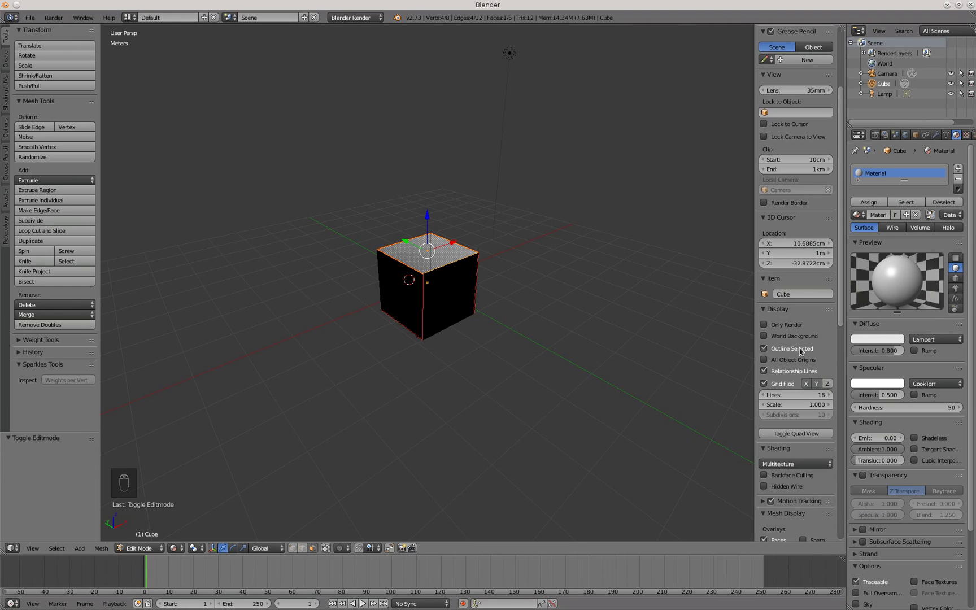
left_click(772, 463)
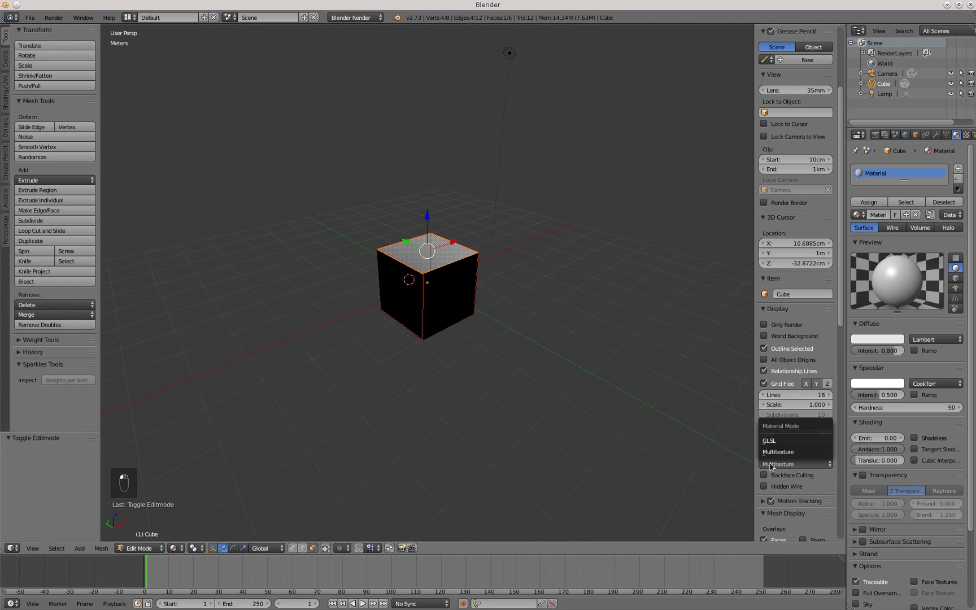
left_click(767, 443)
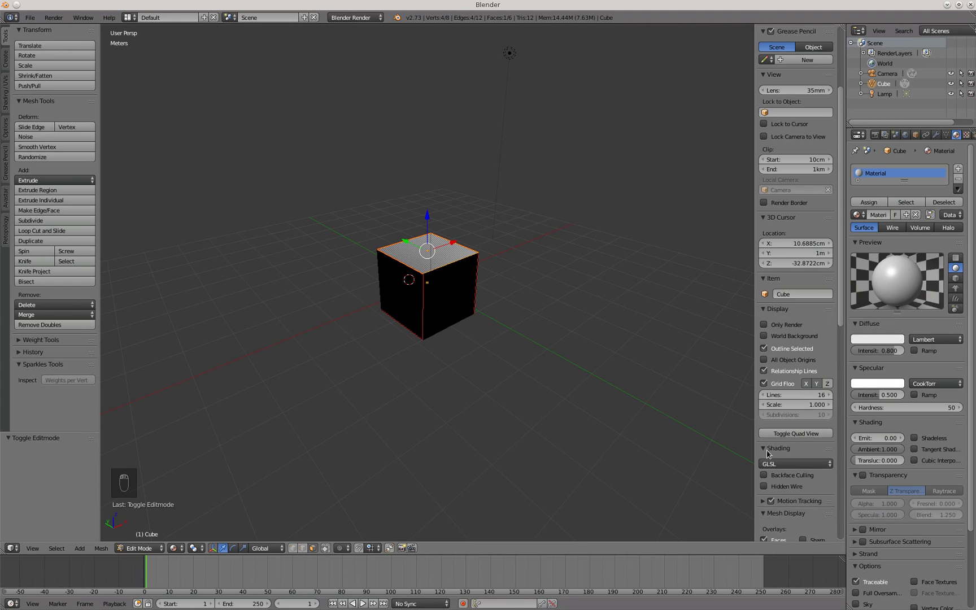
left_click(773, 465)
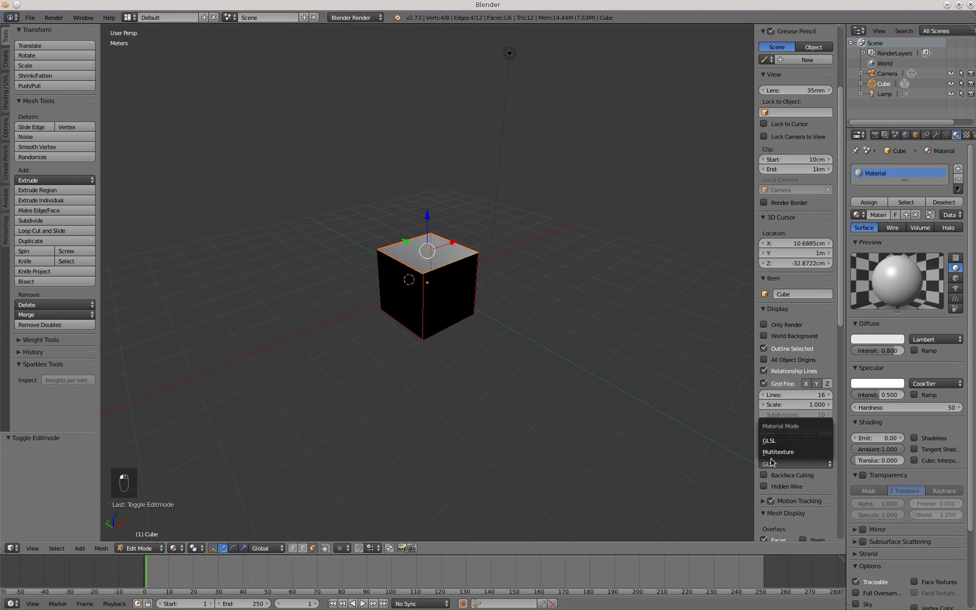
left_click(772, 452)
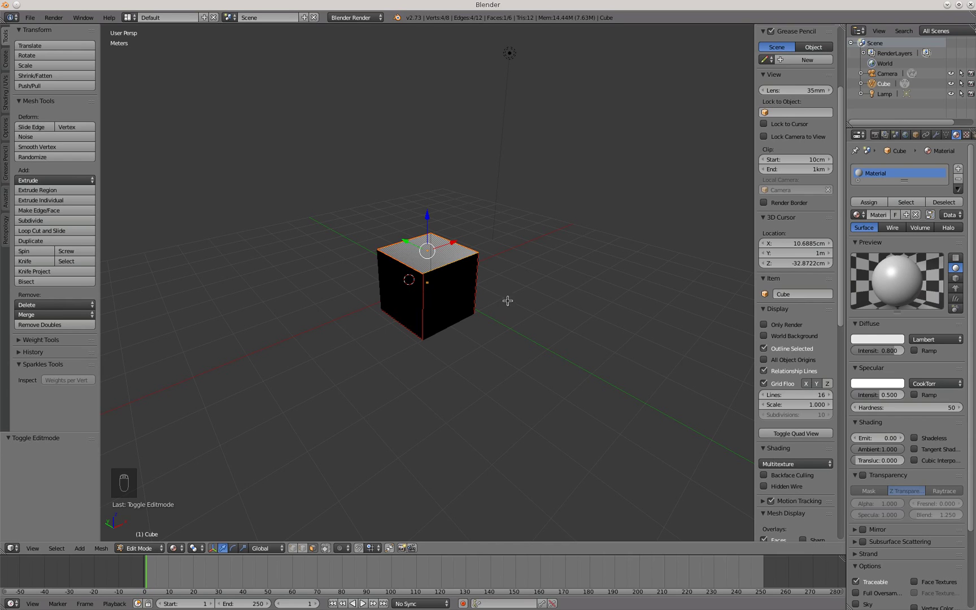
Step: Switch to the UV Editing layout and save the painted Canvas image as Canvas.png in the ProjectionPaint folder
left_click(128, 19)
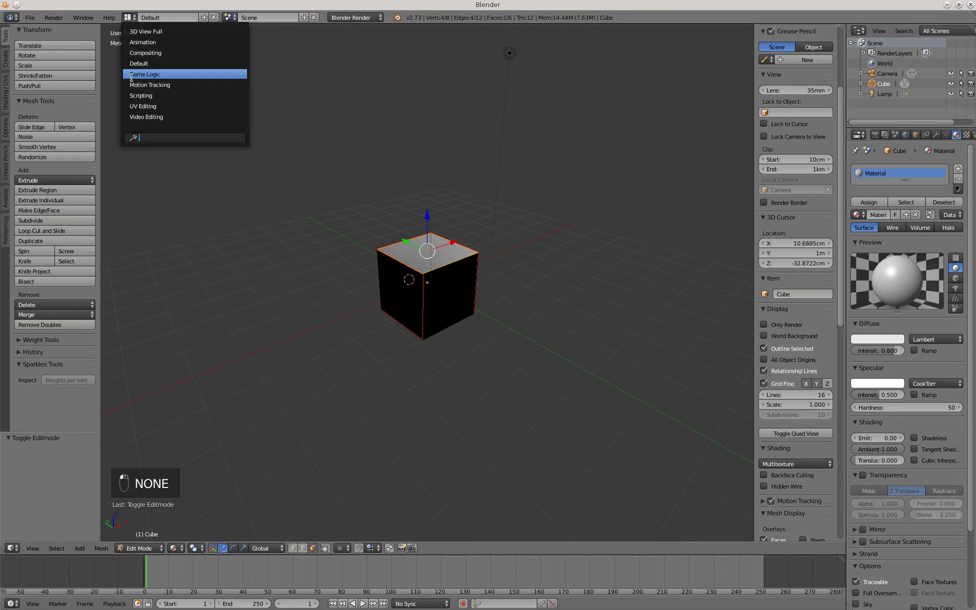
left_click(134, 105)
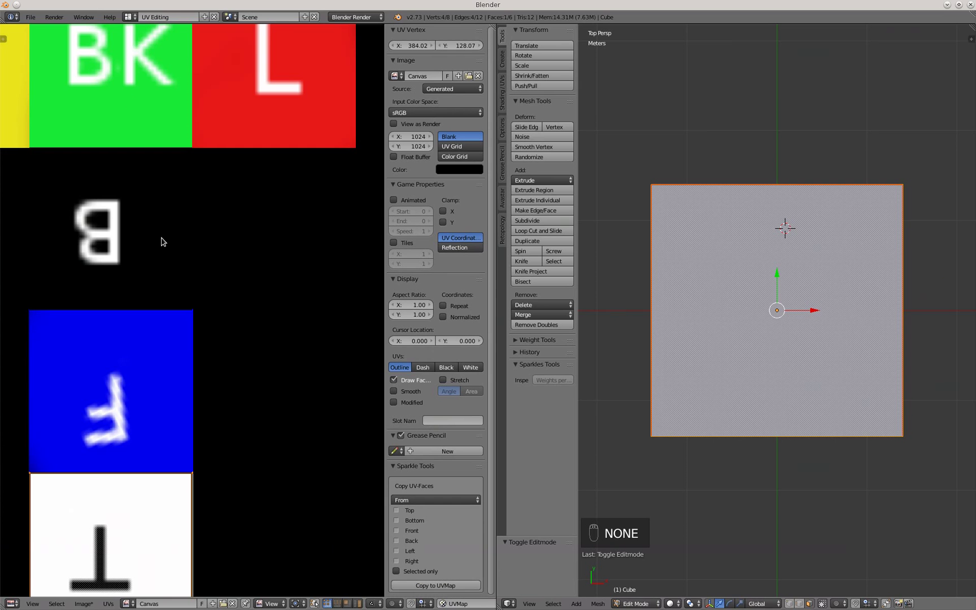
scroll(162, 240, "down", 5)
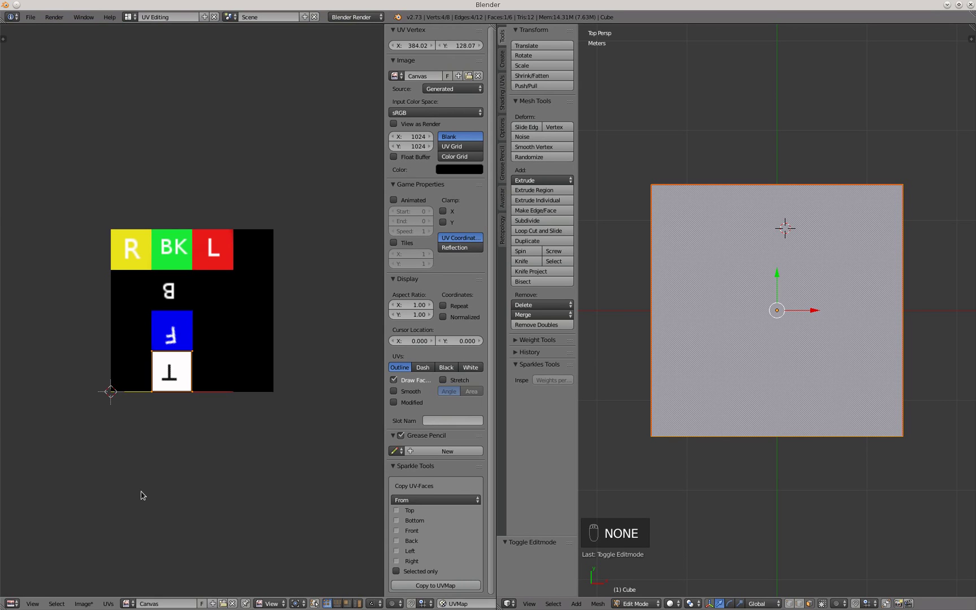
left_click(84, 603)
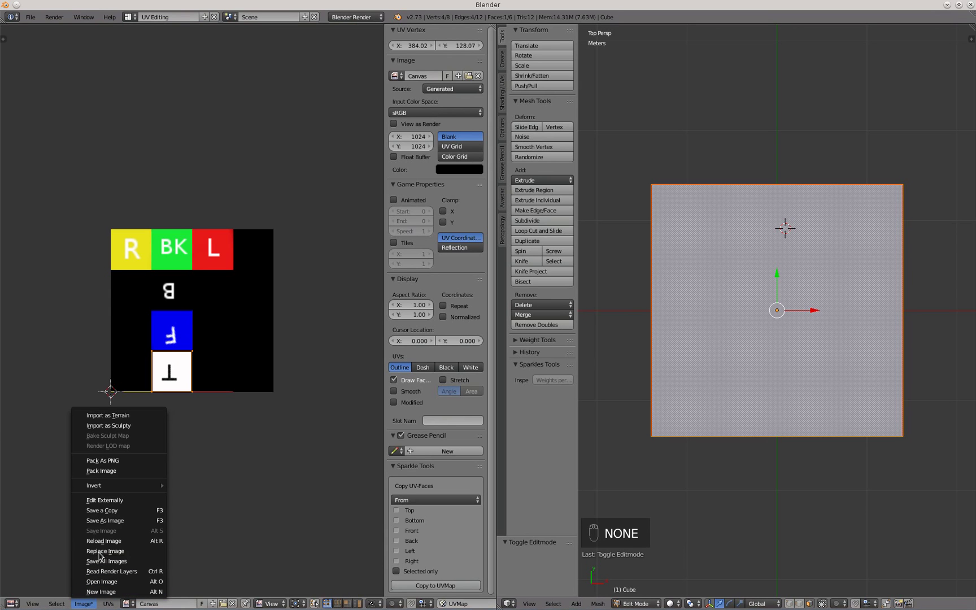
left_click(103, 521)
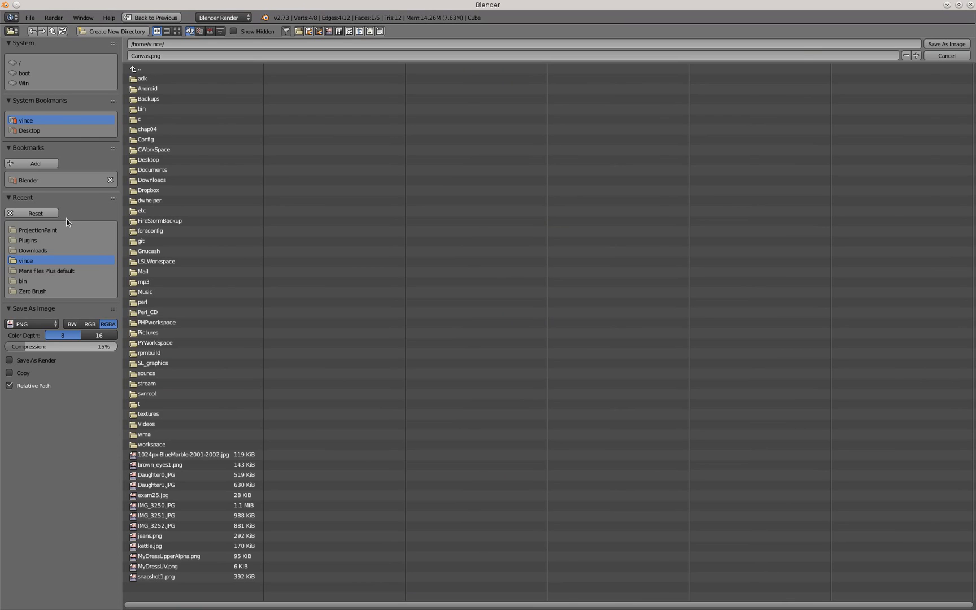
left_click(37, 230)
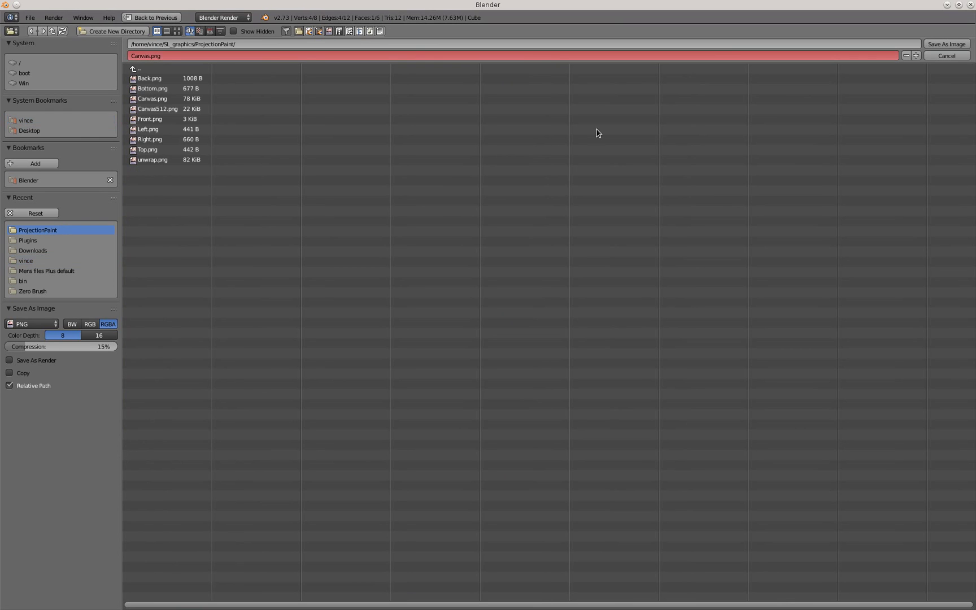
left_click(947, 44)
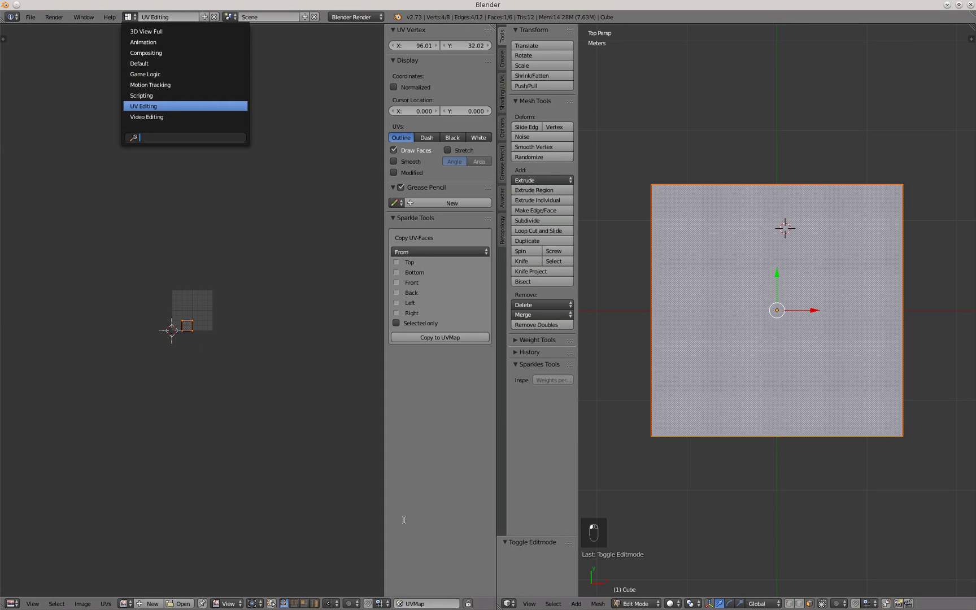
Step: Select all of the cube's faces in the UV Editing layout and return to the Default layout
key("a")
key("a")
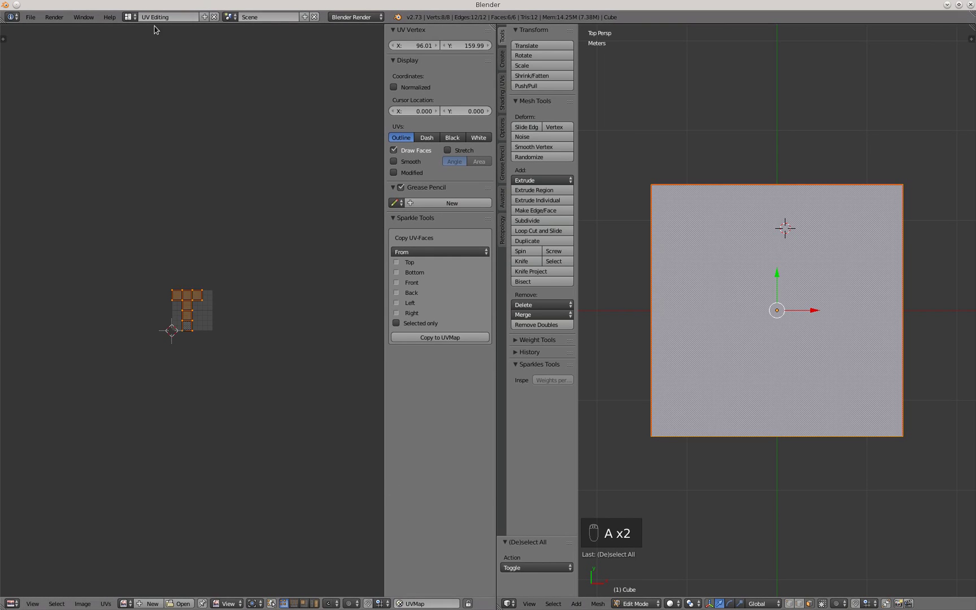
left_click(130, 17)
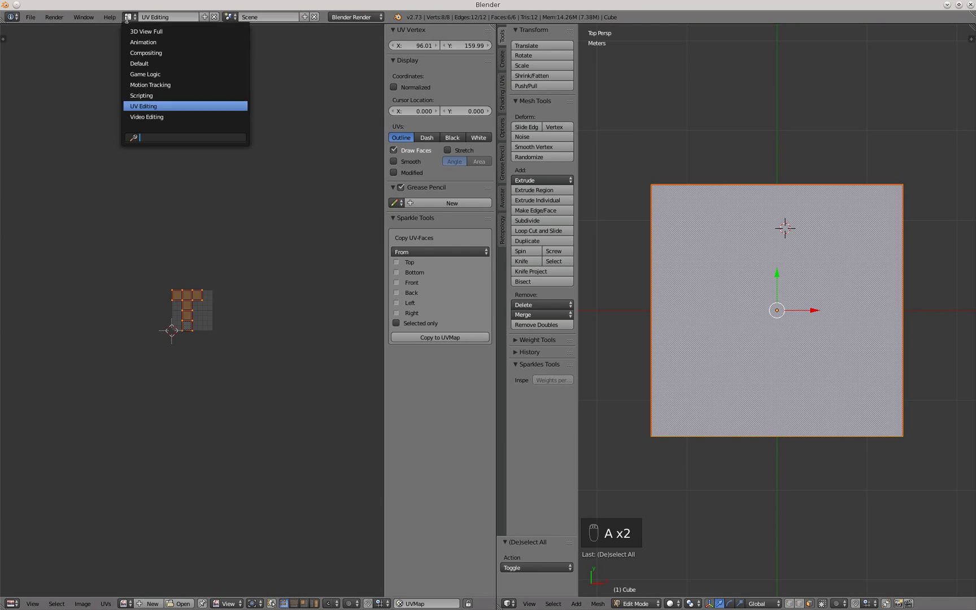
left_click(135, 63)
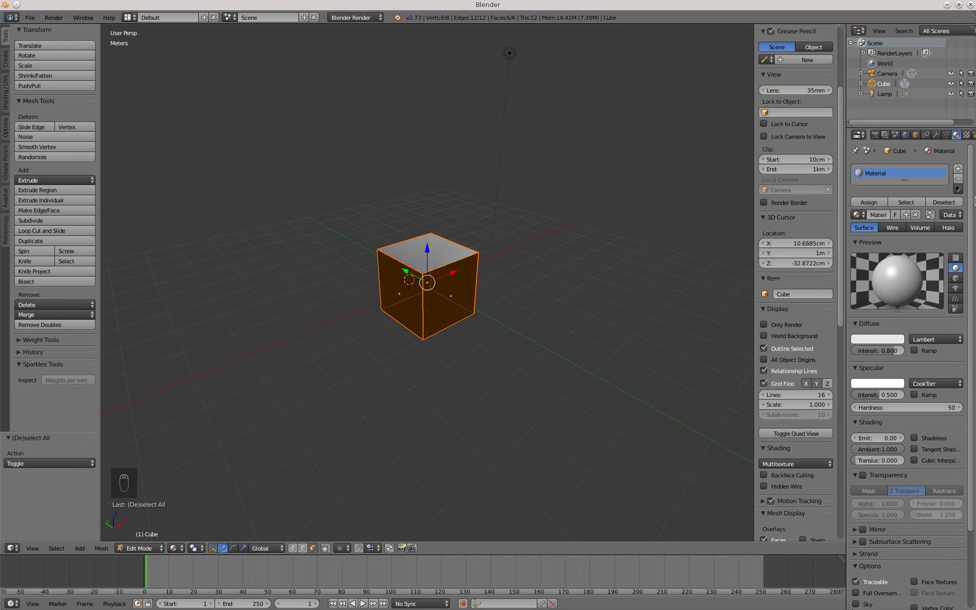
Step: Add a new image texture in the second texture slot of the cube's material and assign the Canvas image to it
left_click(967, 136)
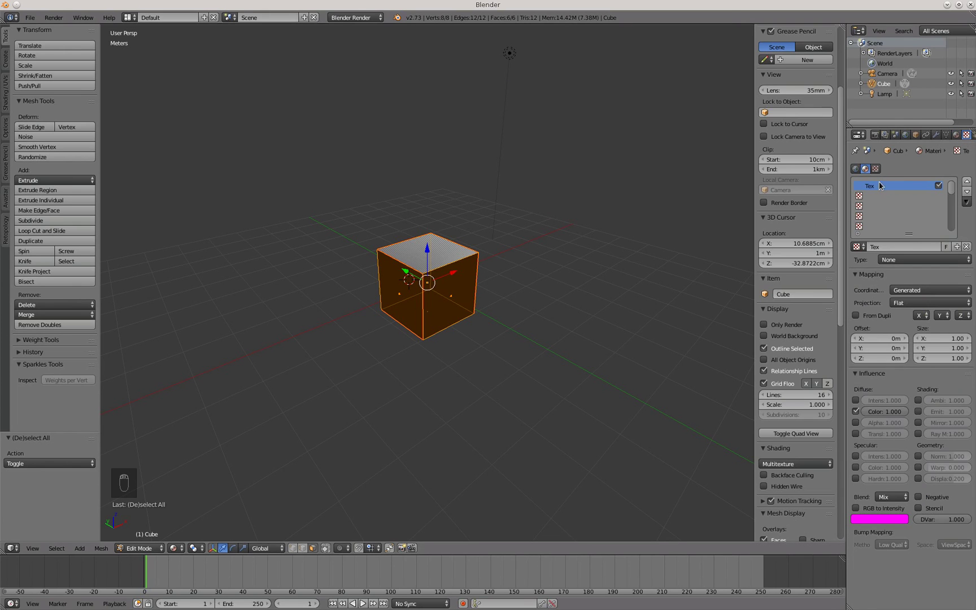
left_click(861, 196)
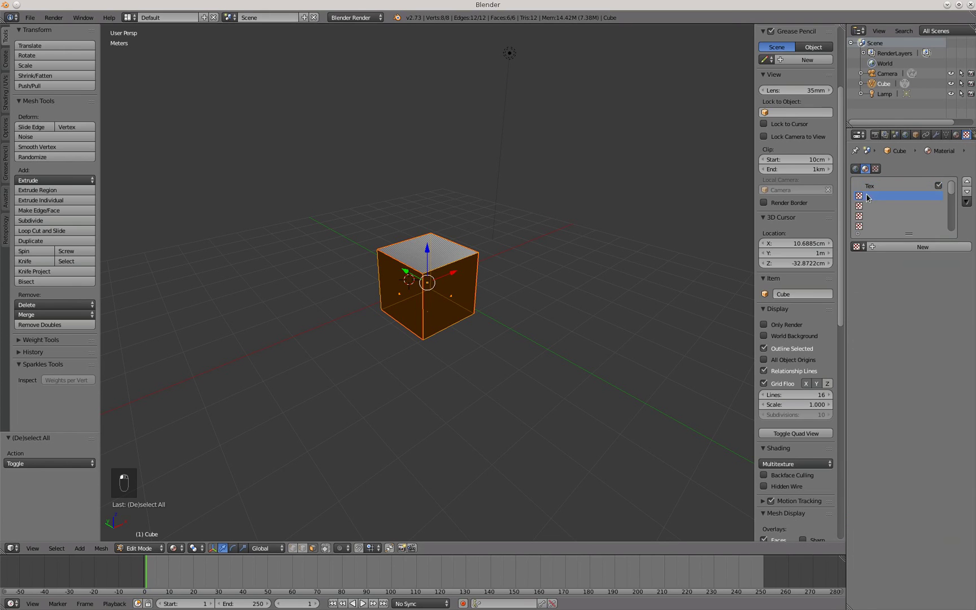
left_click(904, 247)
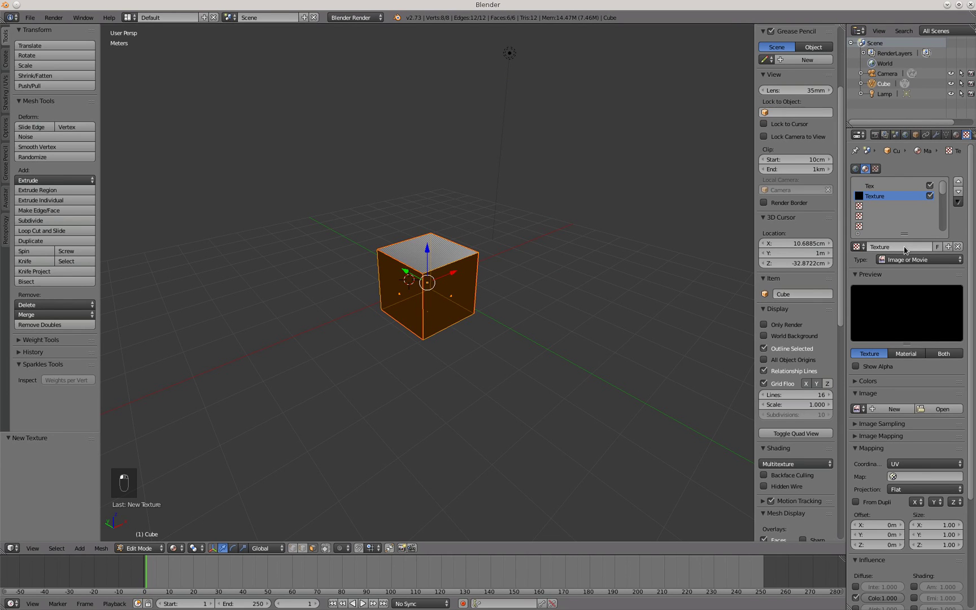
left_click(932, 408)
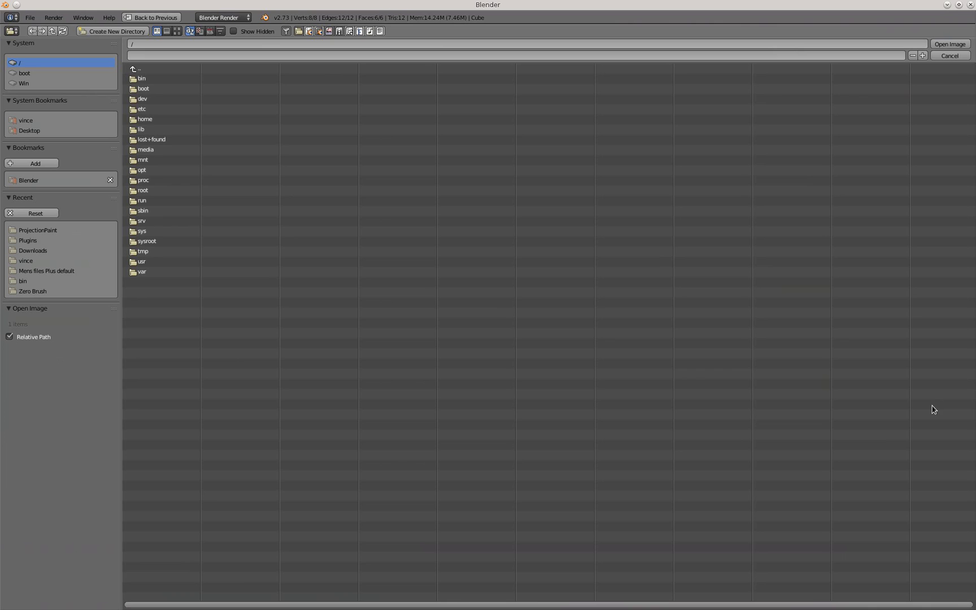
key("Escape")
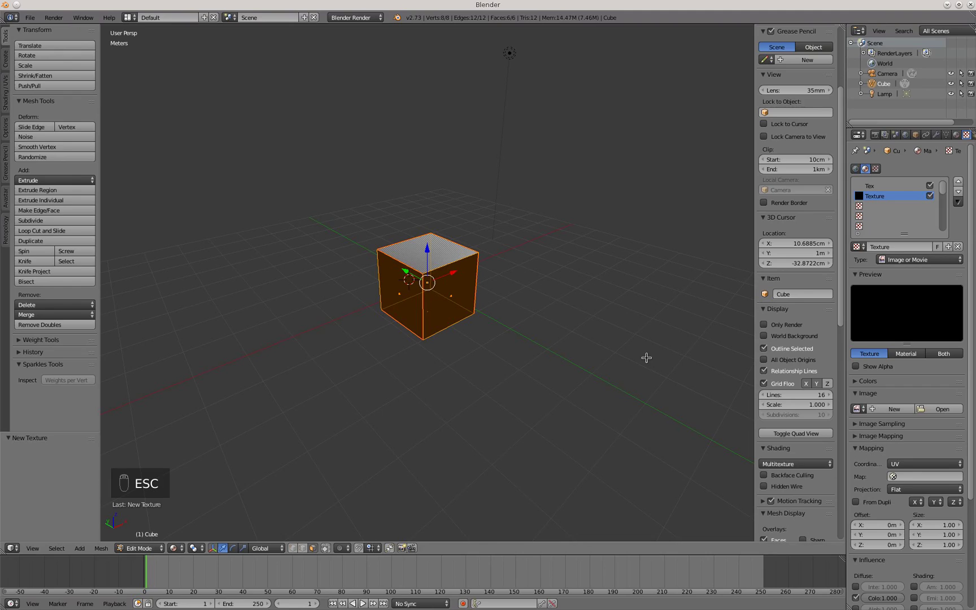
left_click(857, 409)
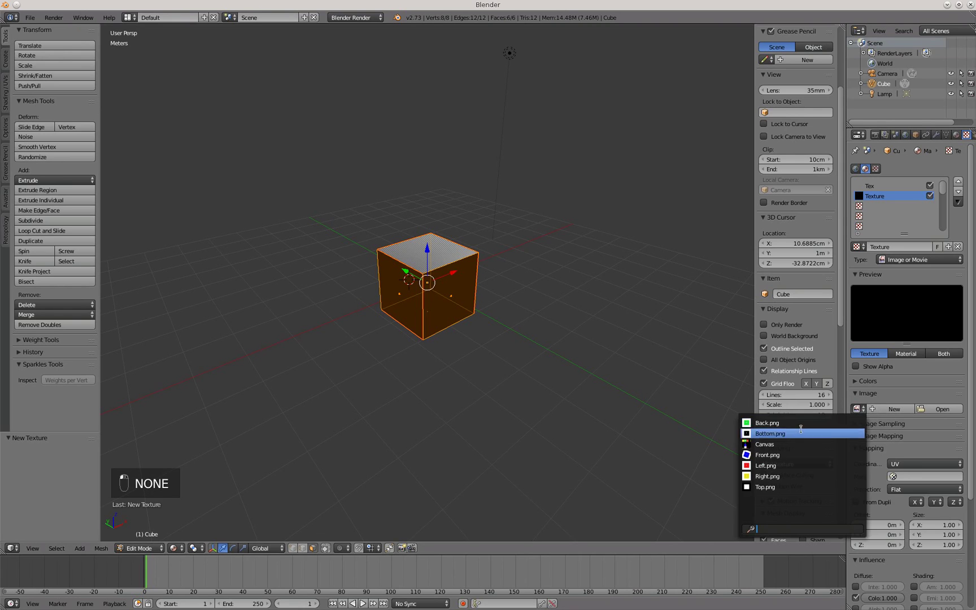
left_click(783, 444)
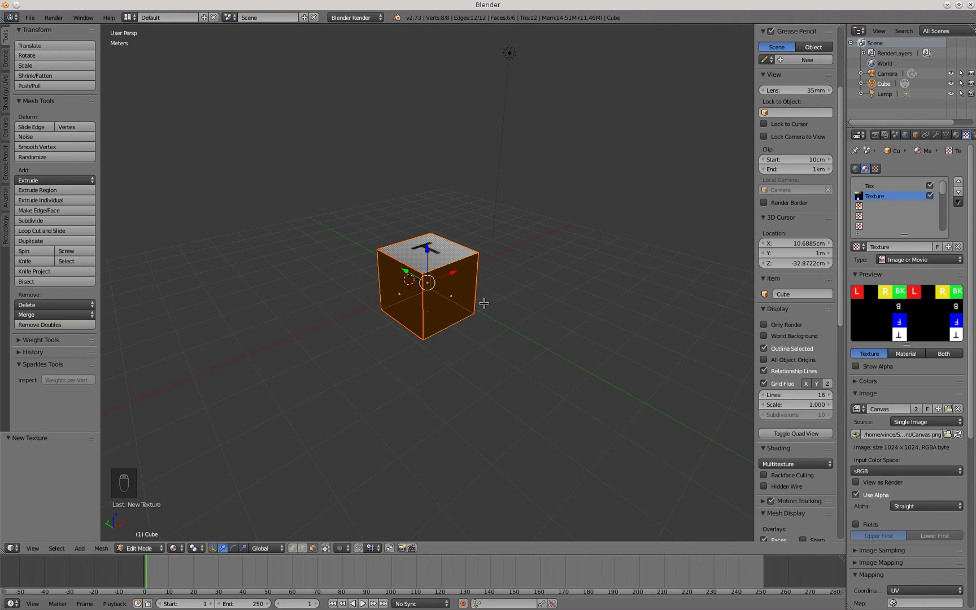
Step: Try the Texture, Solid and Rendered viewport shadings on the cube and set it back to Material
middle_click_drag(480, 289, 373, 274)
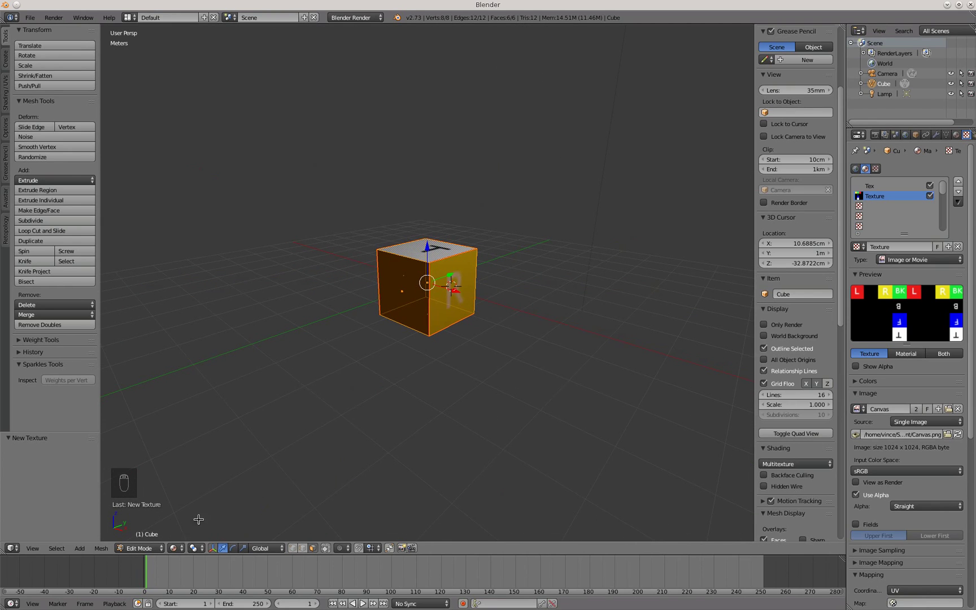
left_click(173, 548)
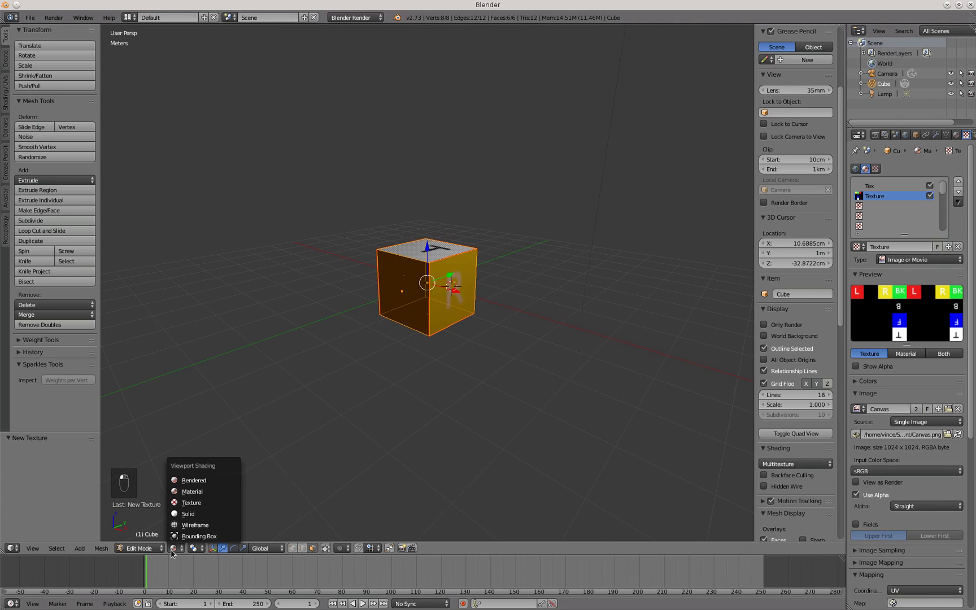
left_click(184, 502)
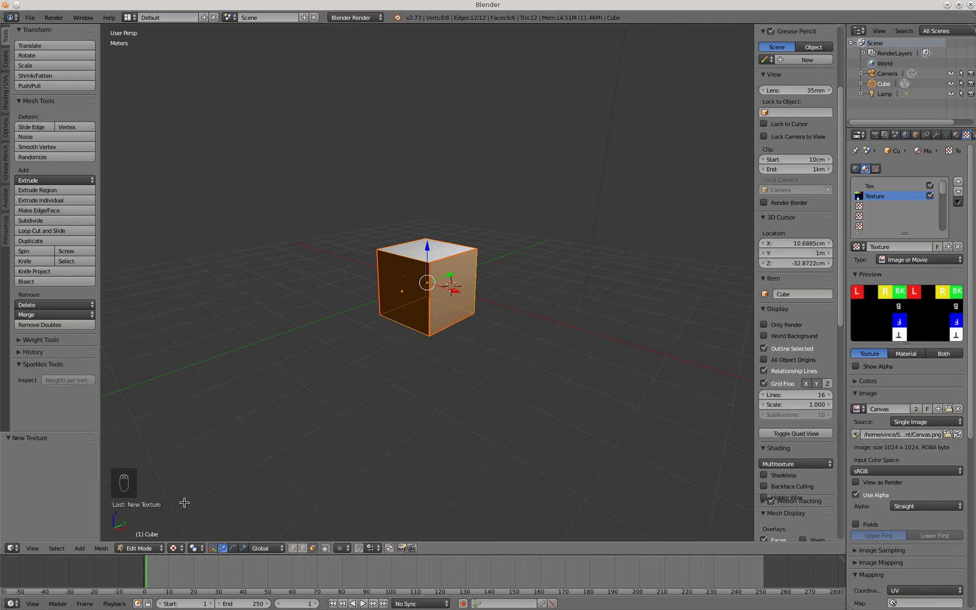
left_click(175, 549)
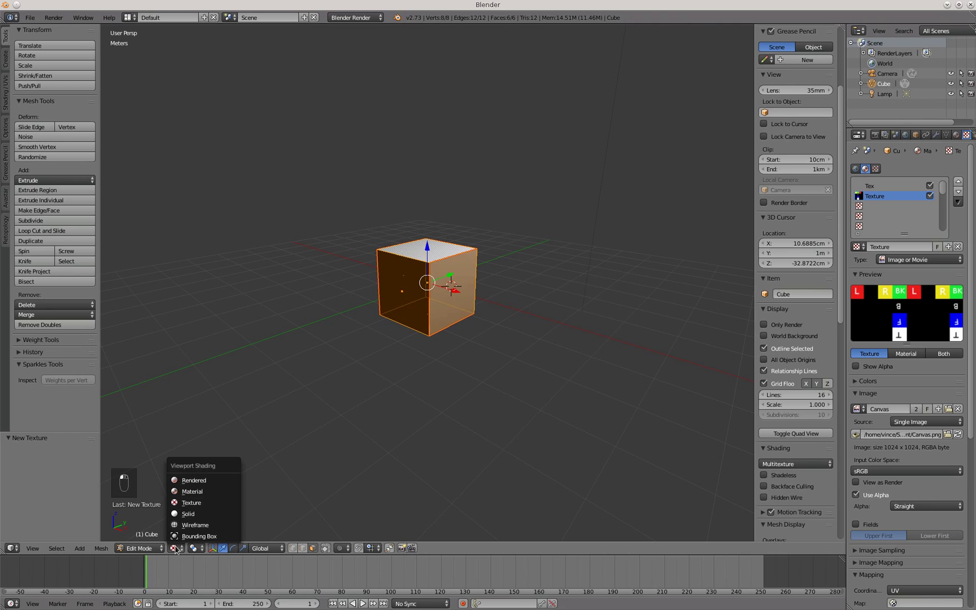
left_click(181, 514)
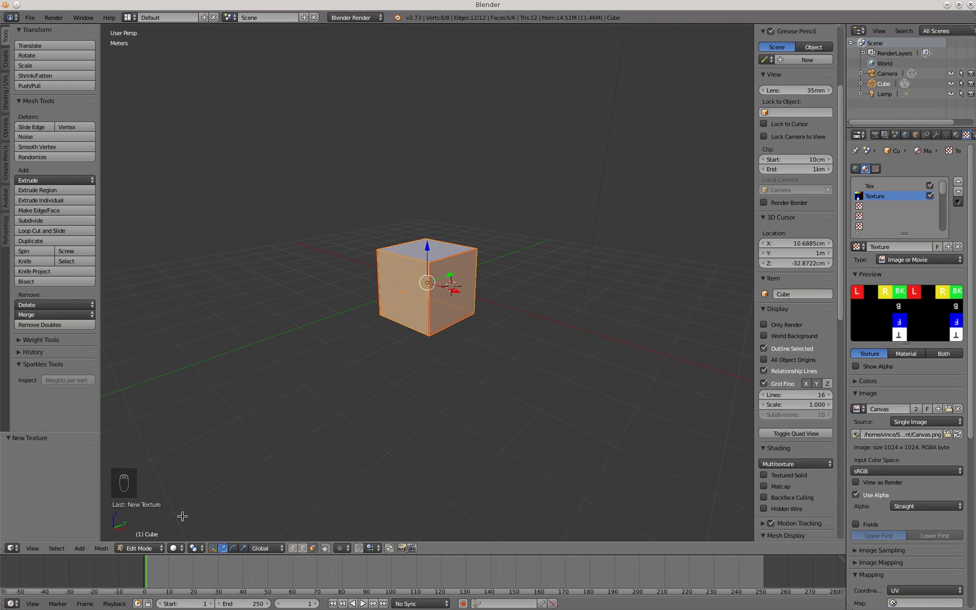
left_click(174, 549)
left_click(180, 482)
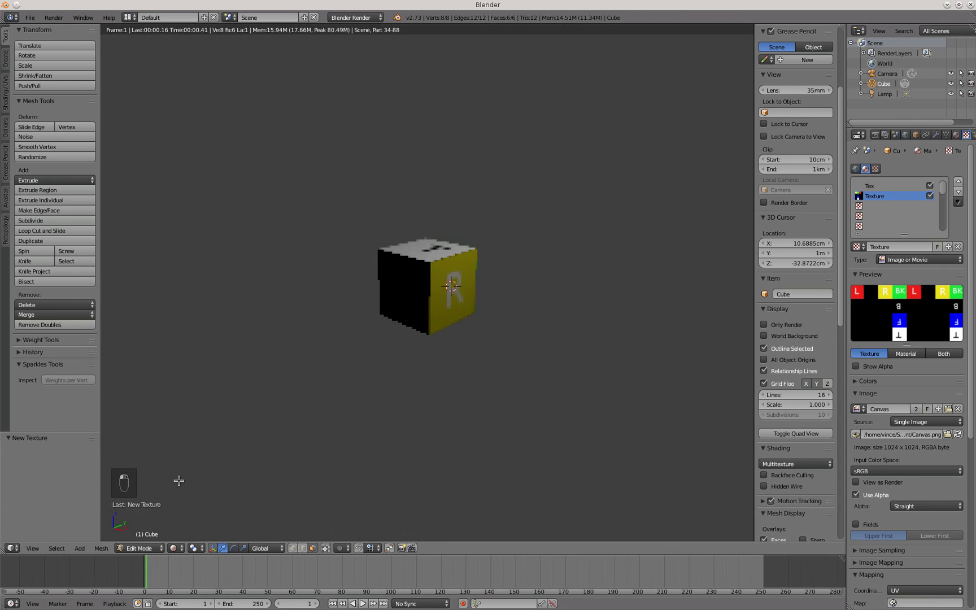
left_click(175, 549)
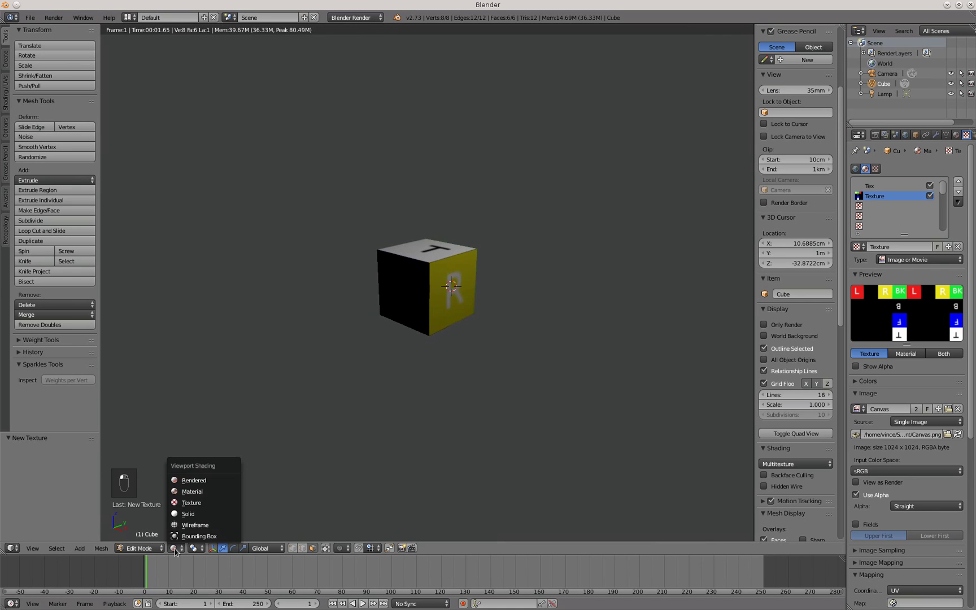
left_click(195, 491)
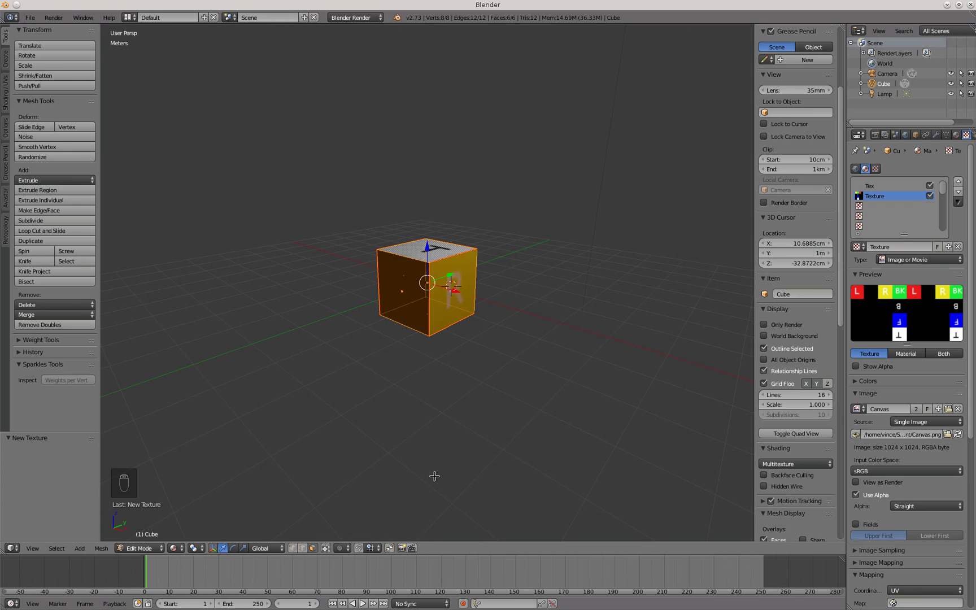
scroll(521, 365, "up", 3)
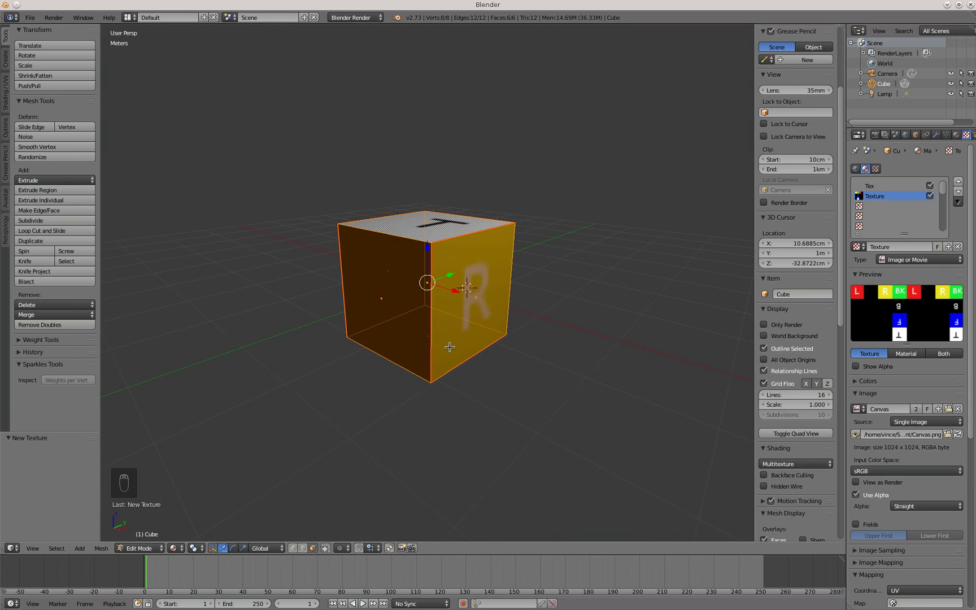
Step: View the cube's UV map in the UV Editing layout and return to the Default layout
left_click(130, 17)
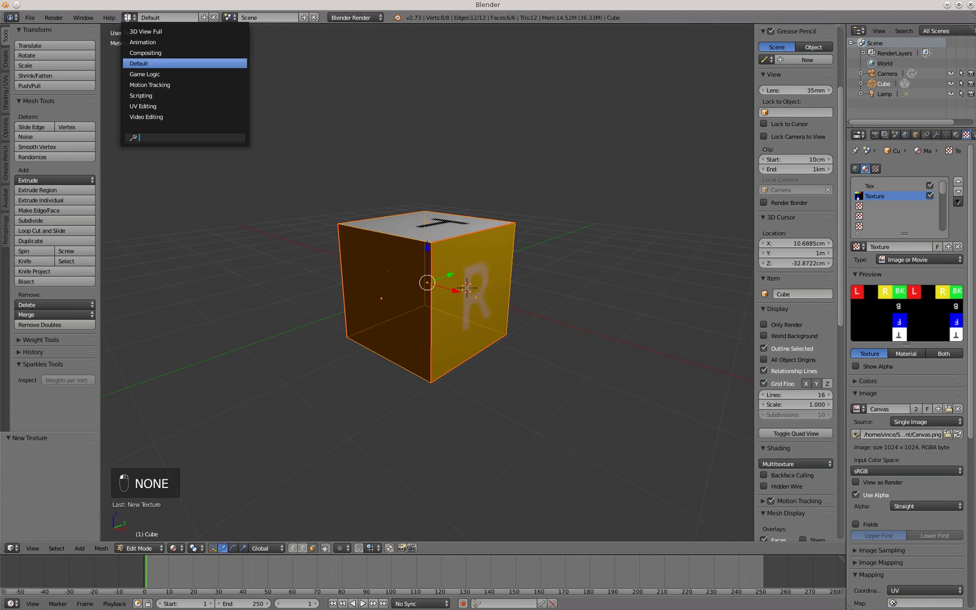
left_click(142, 107)
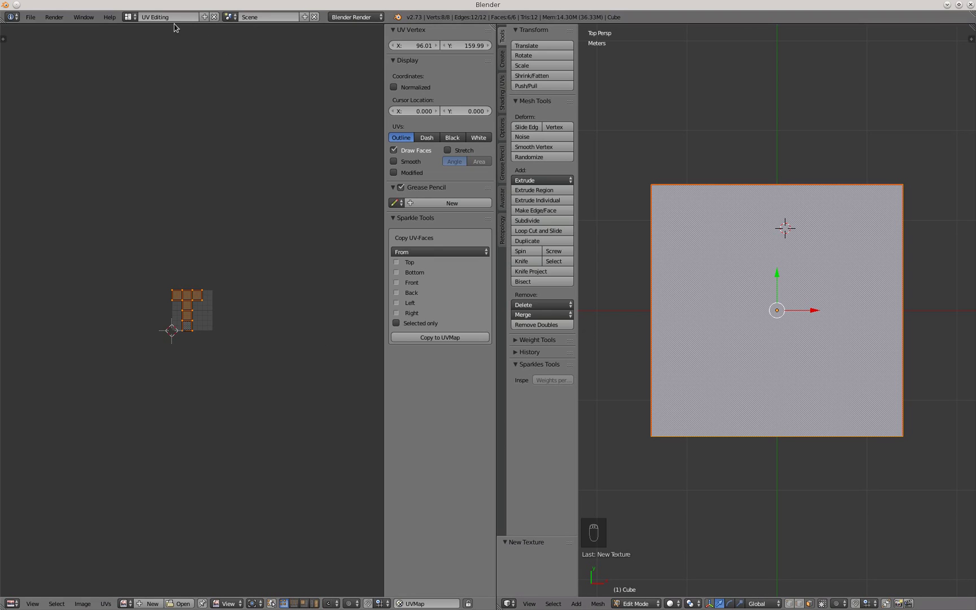
left_click(130, 18)
left_click(129, 60)
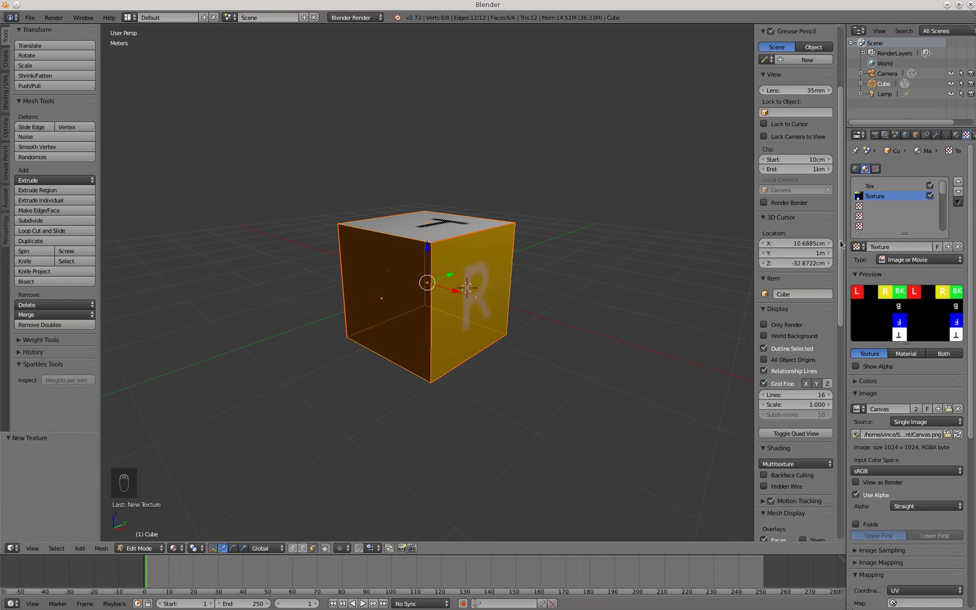
Step: Set the render bake mode to Textures and try to bake the cube's textures
left_click(874, 140)
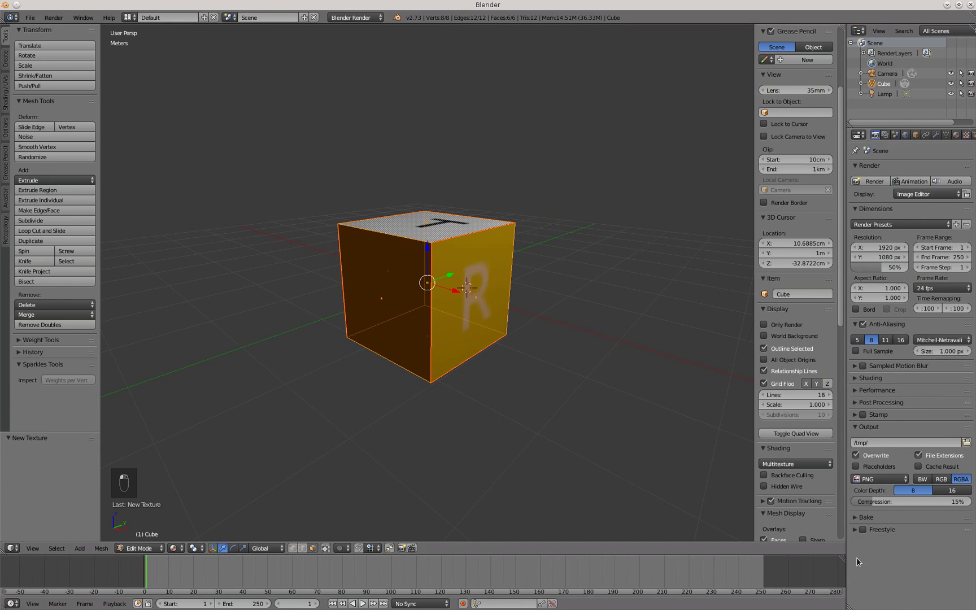
left_click(854, 518)
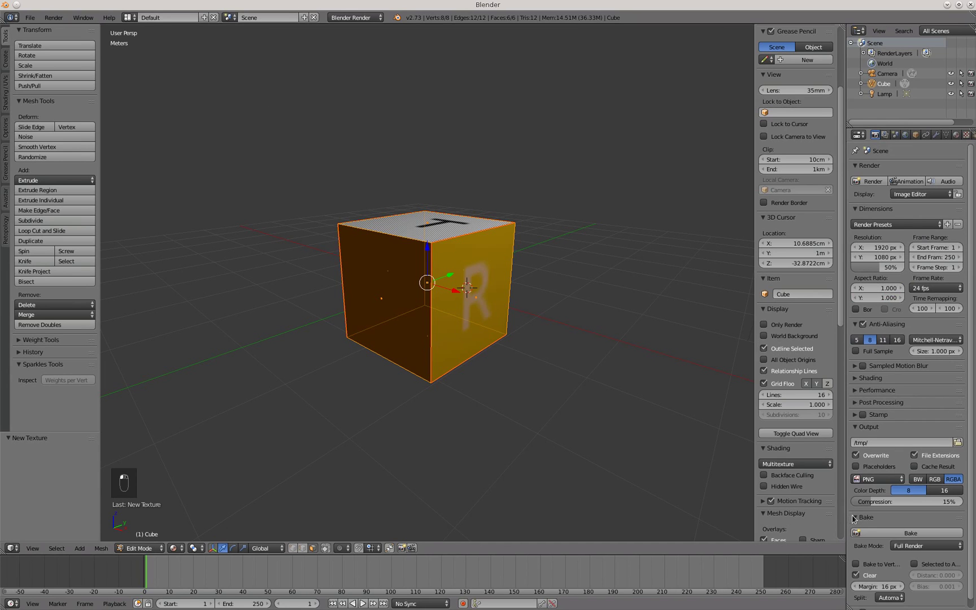
left_click(896, 546)
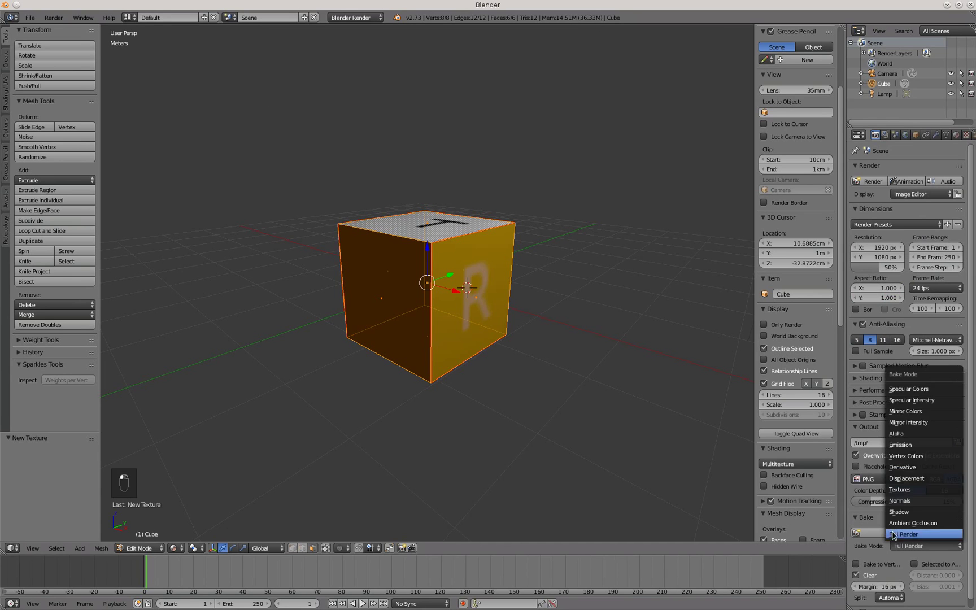
left_click(892, 492)
left_click(890, 533)
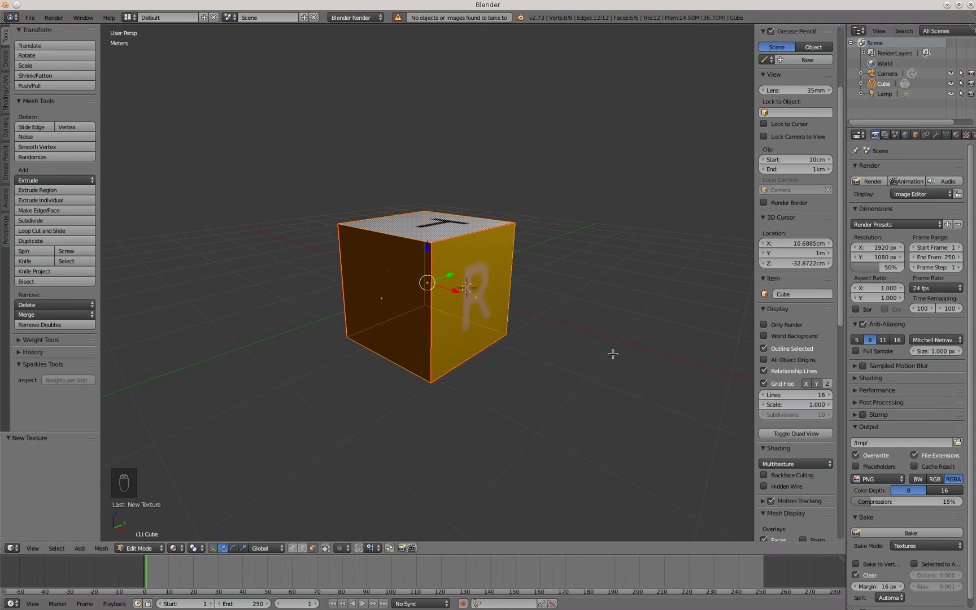
Step: Reselect the cube in Object Mode and try the texture bake again
left_click(965, 135)
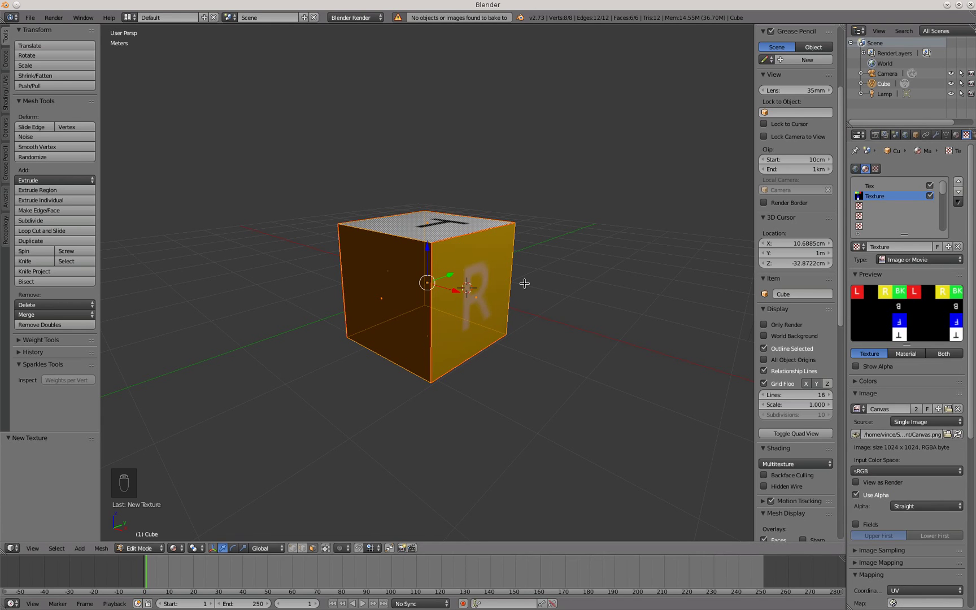
scroll(525, 287, "down", 2)
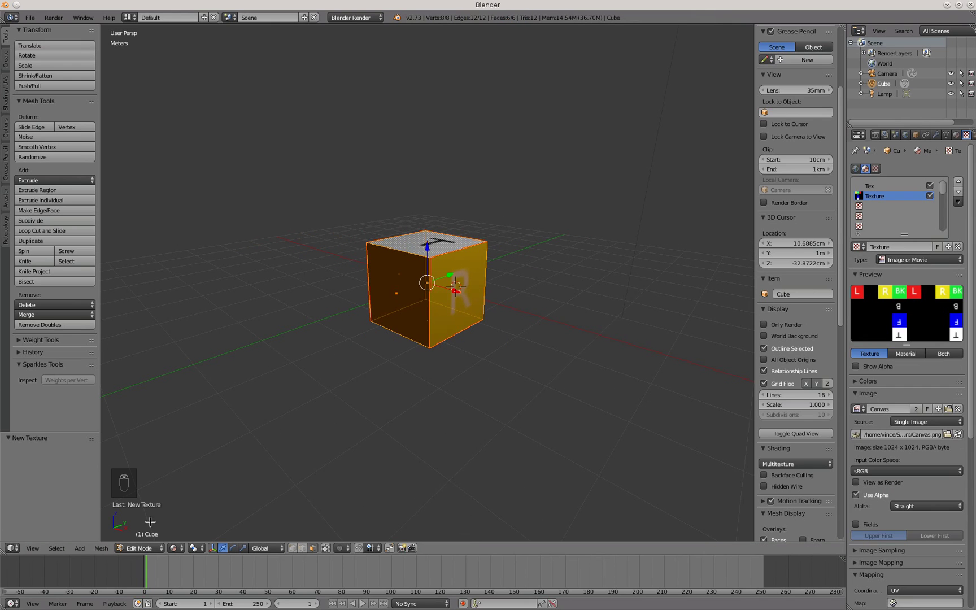
left_click(148, 548)
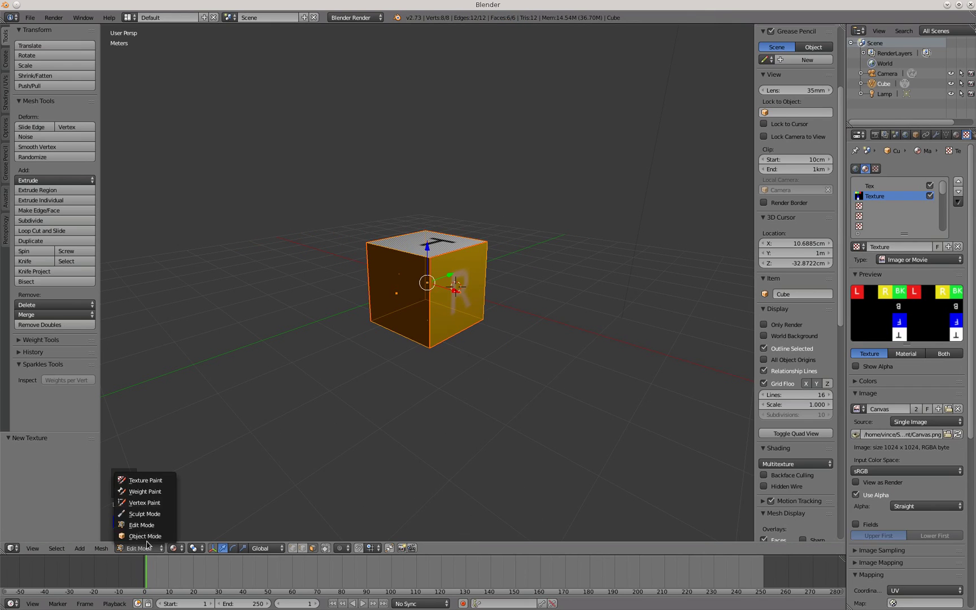
left_click(146, 536)
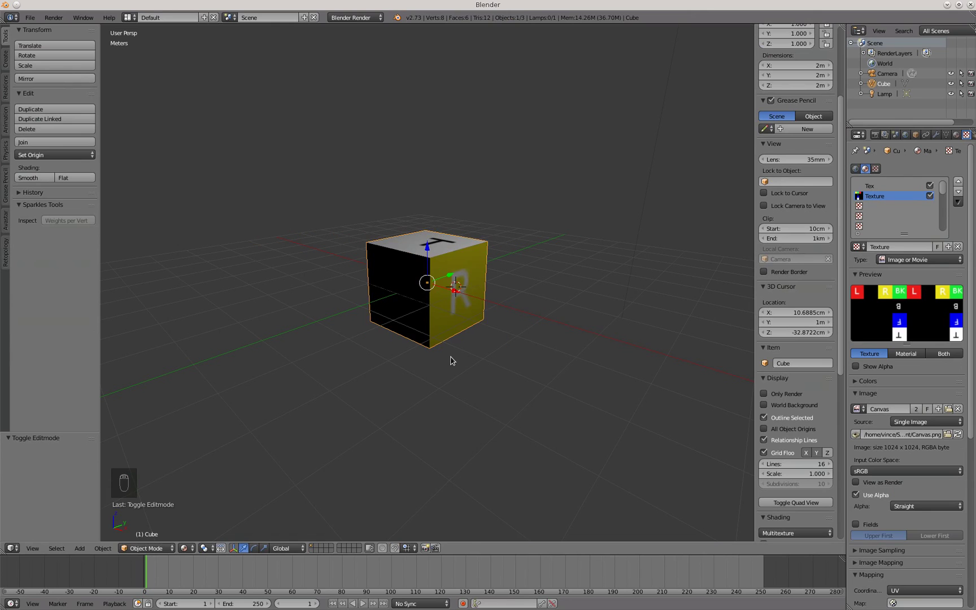
key("a")
key("a")
key("a")
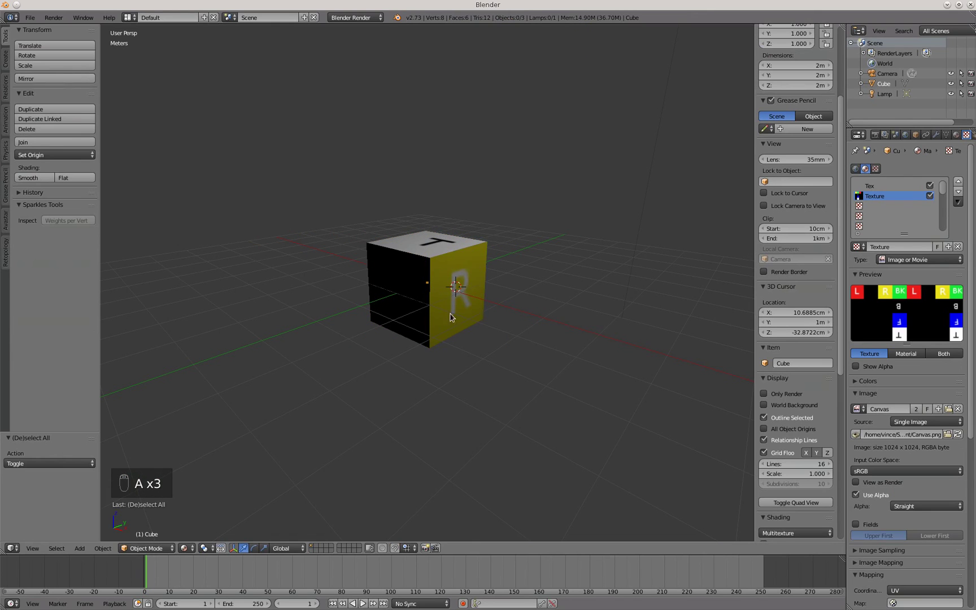
right_click(445, 272)
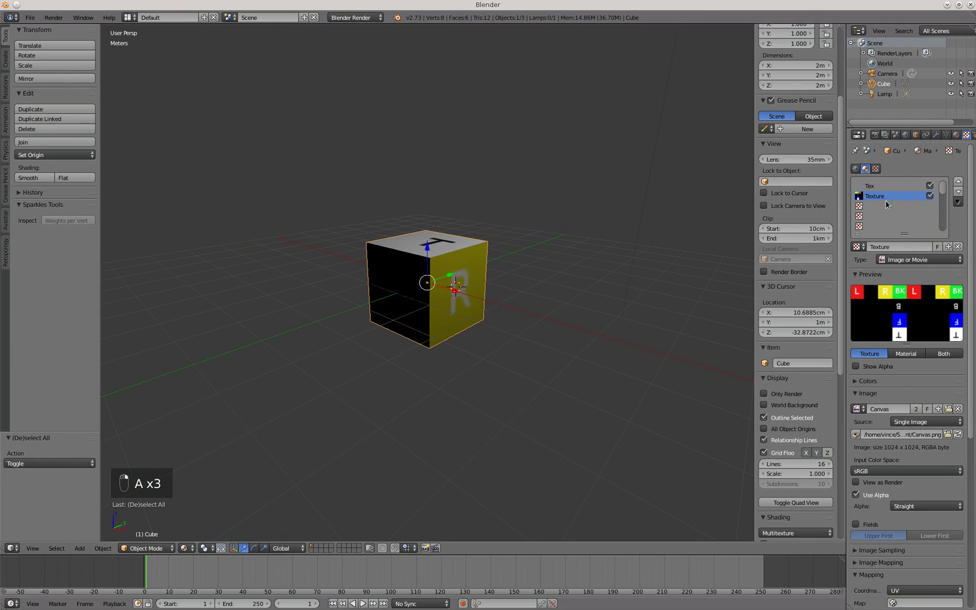
left_click(875, 136)
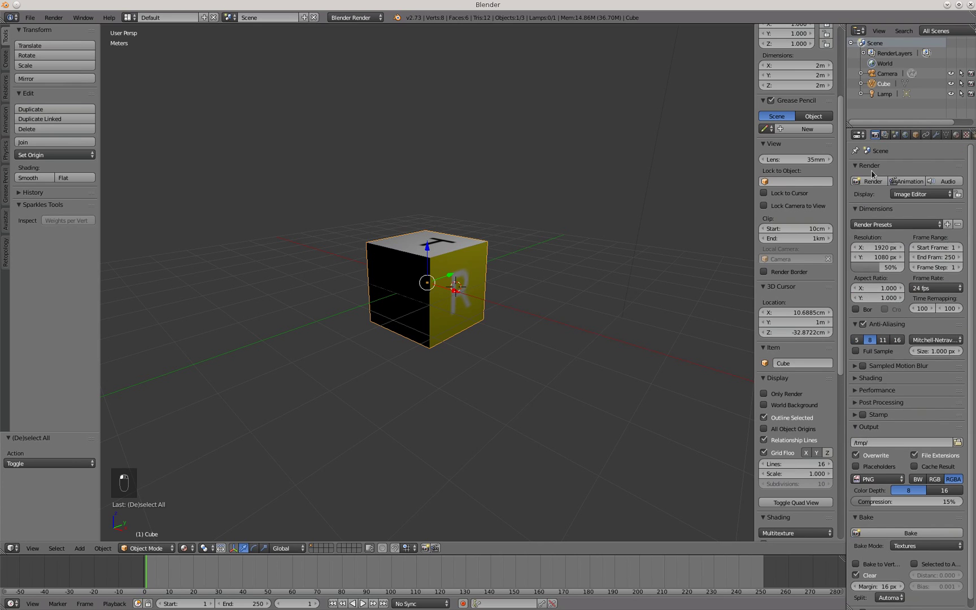
left_click(873, 535)
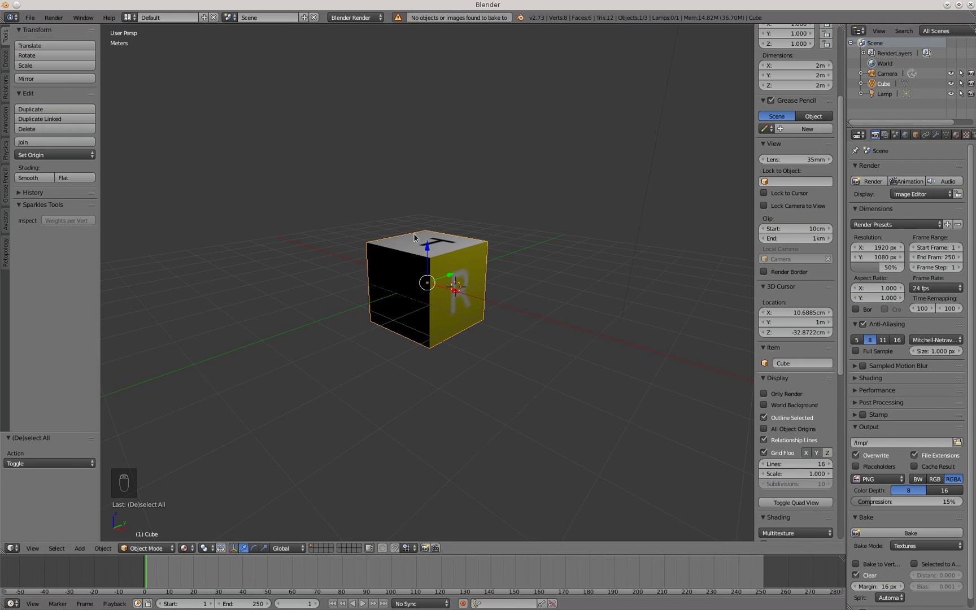
Step: Switch to the UV Editing layout and put the cube into Edit Mode
left_click(134, 19)
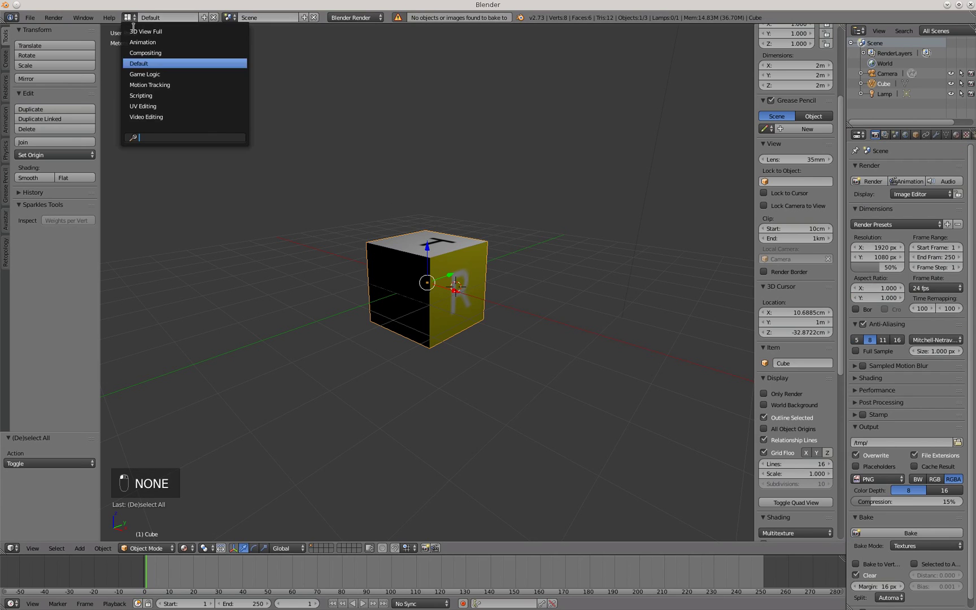
left_click(140, 106)
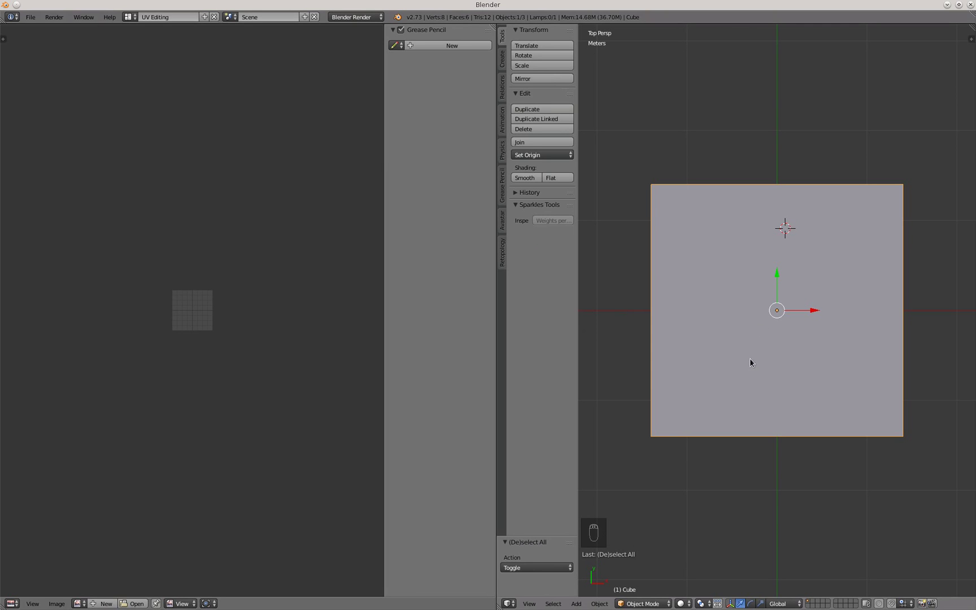
key("Tab")
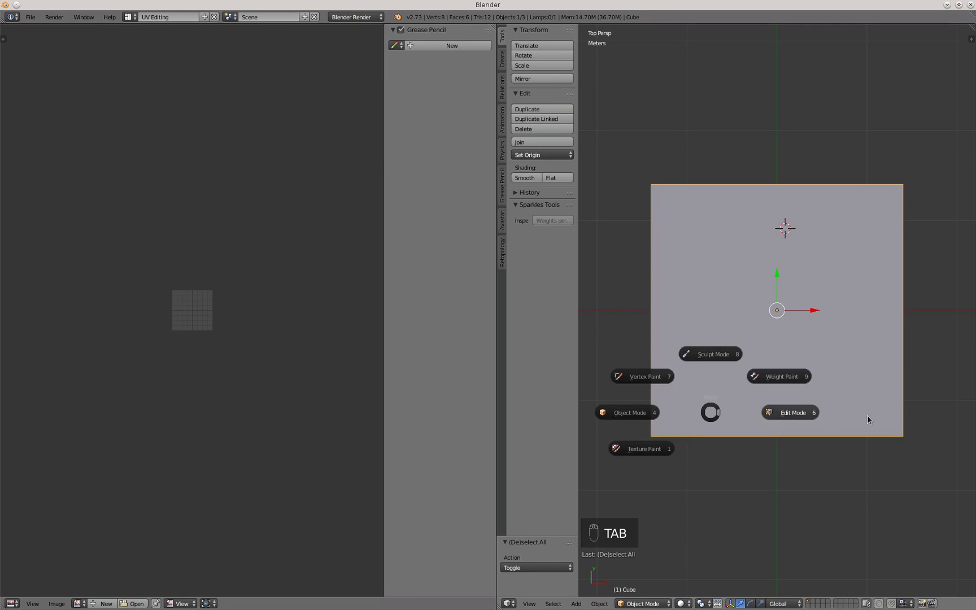
left_click(791, 415)
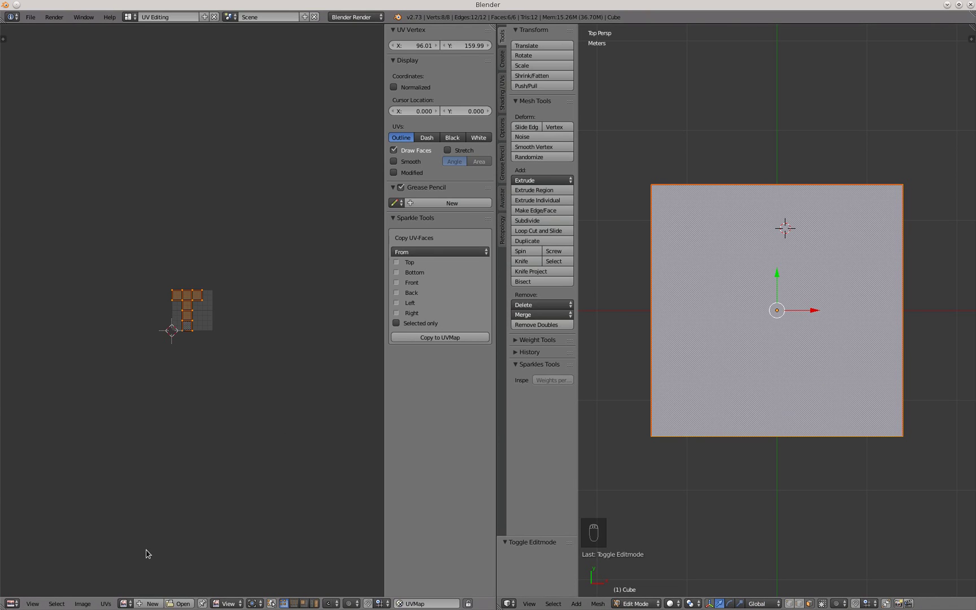
Step: Create a blank 1024 × 1024 px image named Untitled for the cube's UVs and bake its textures from the Default layout
left_click(149, 604)
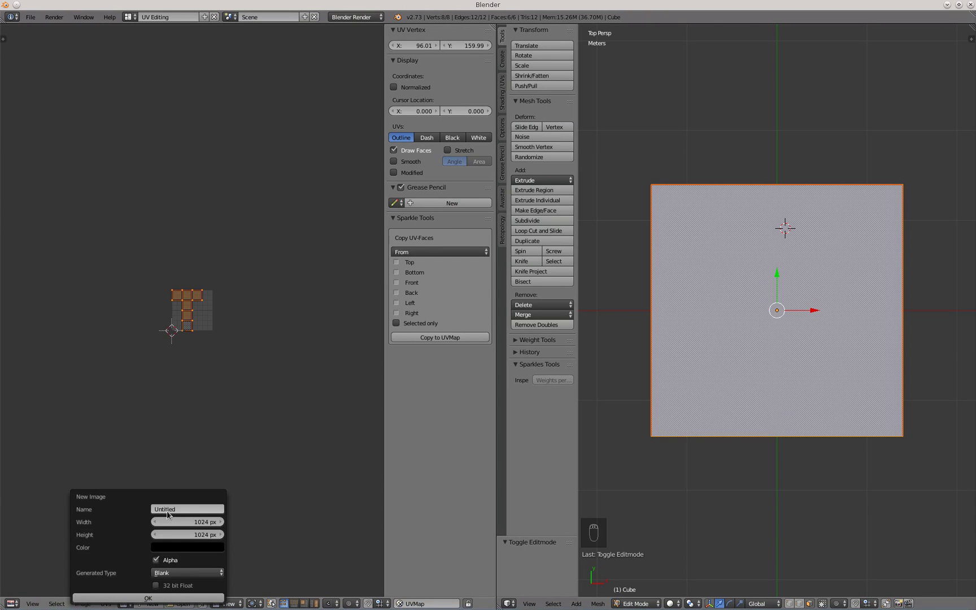
left_click(160, 598)
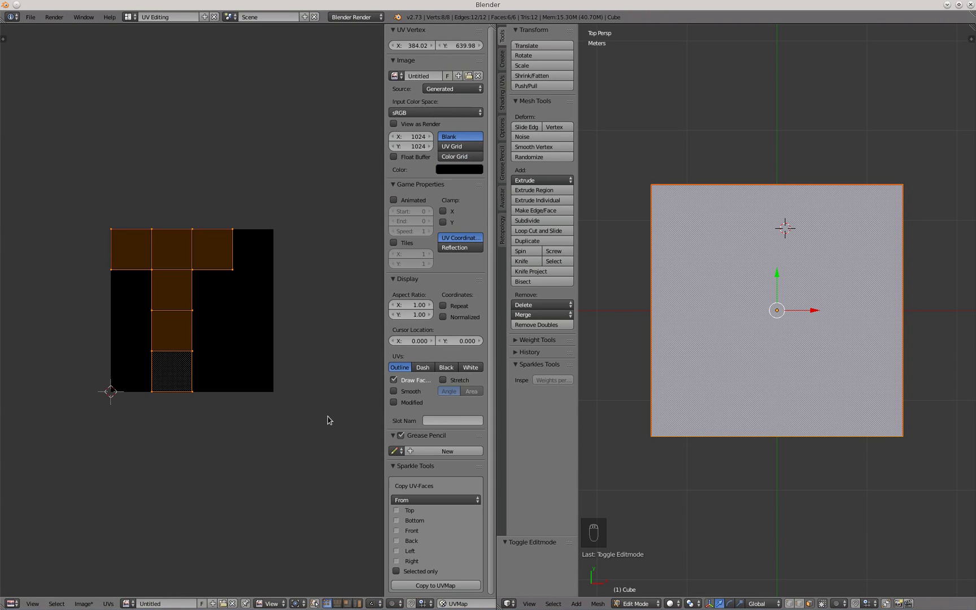
left_click(130, 17)
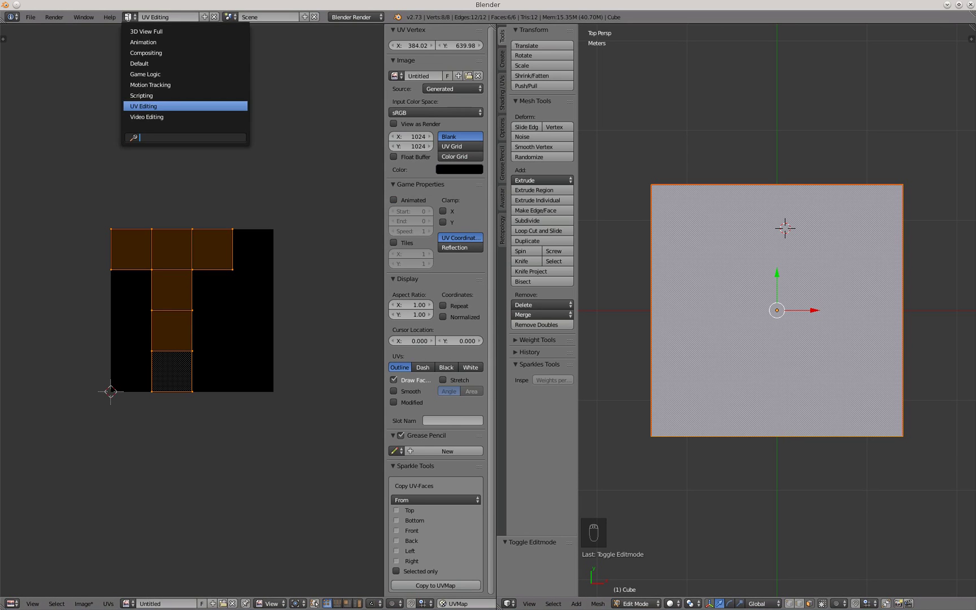
left_click(140, 64)
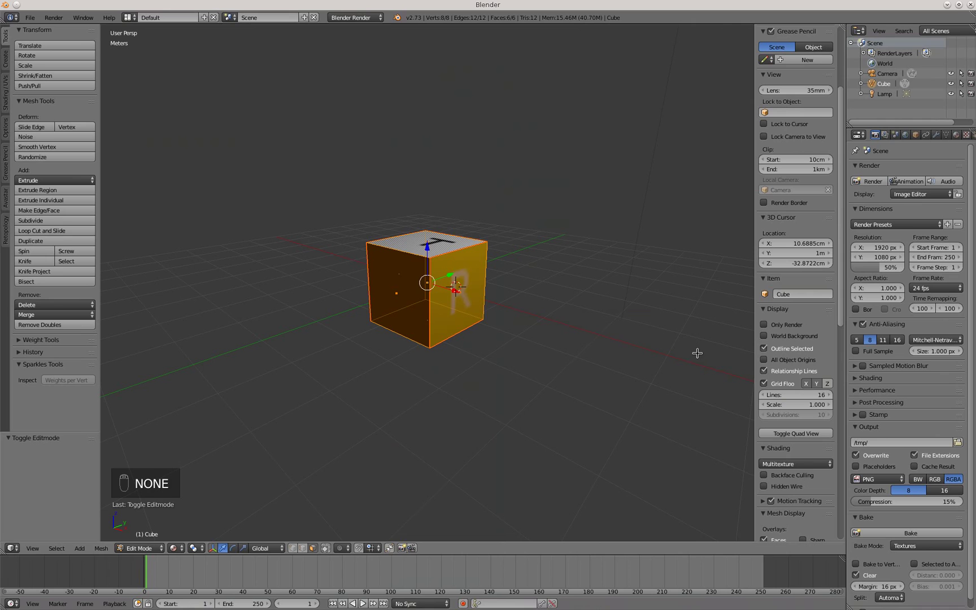
left_click(881, 533)
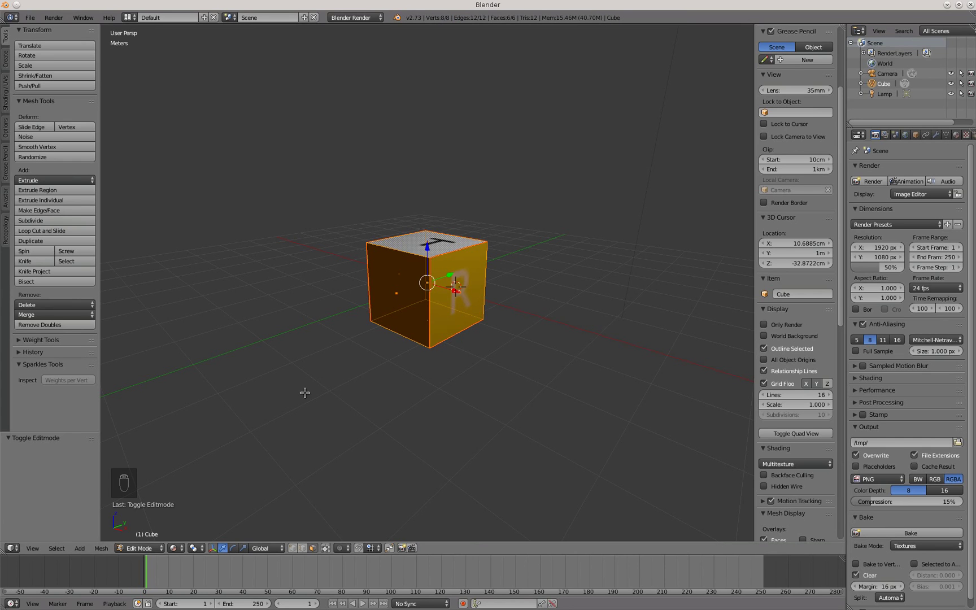
Step: Set the viewport shading to Solid with Textured Solid enabled and inspect the textures on the cube's sides up close
left_click(173, 548)
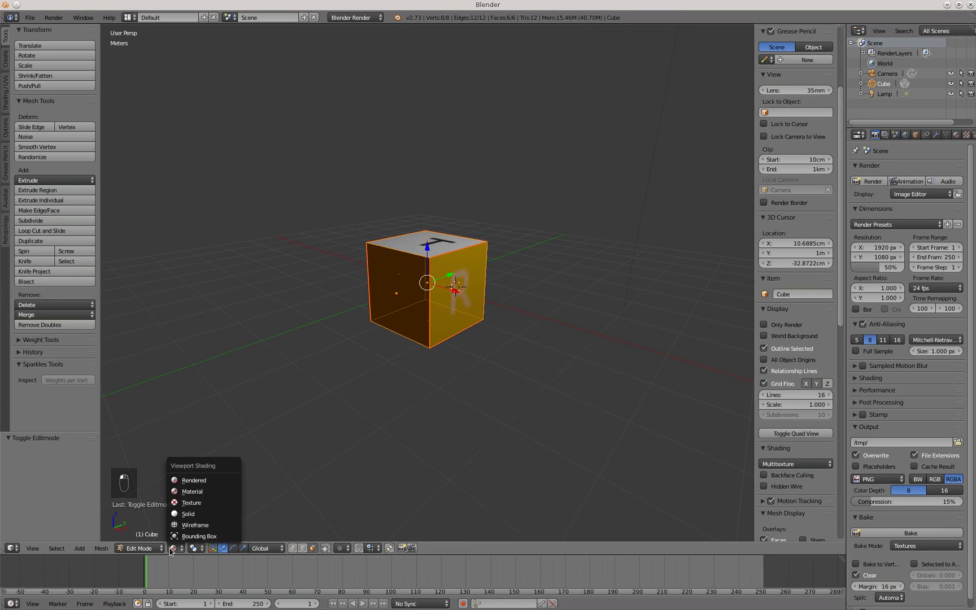
left_click(180, 515)
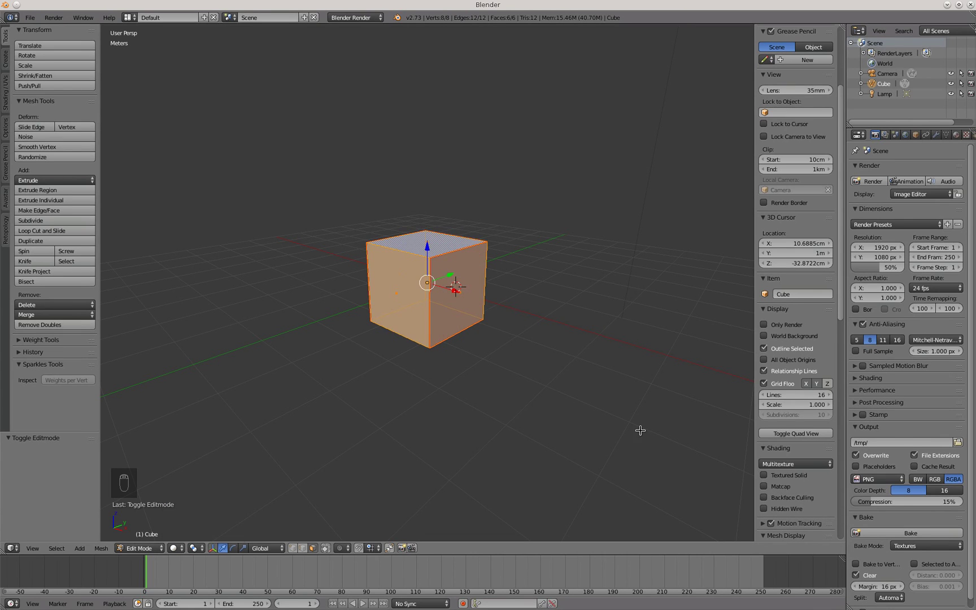
left_click(763, 476)
middle_click_drag(564, 364, 443, 368)
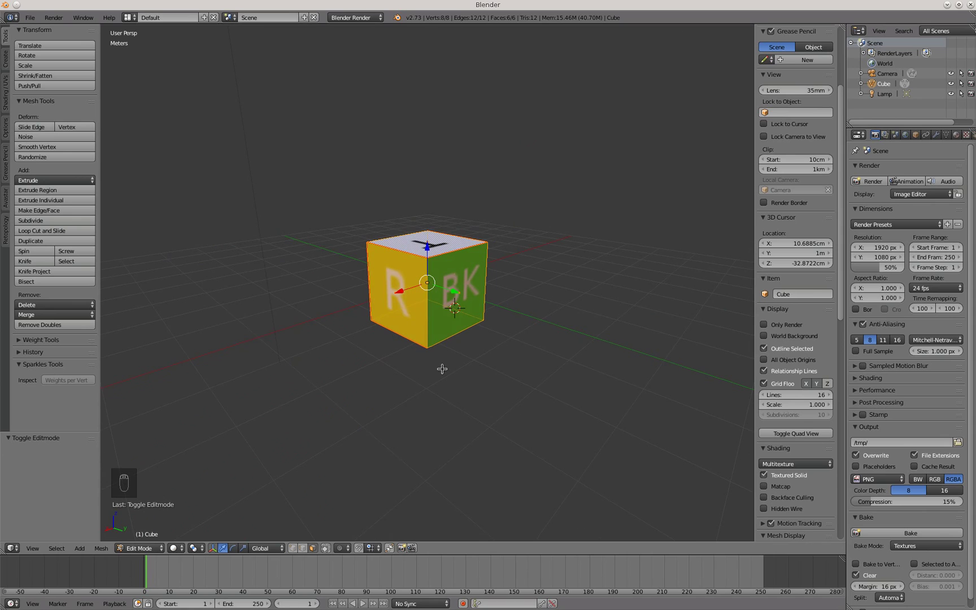
scroll(442, 369, "up", 2)
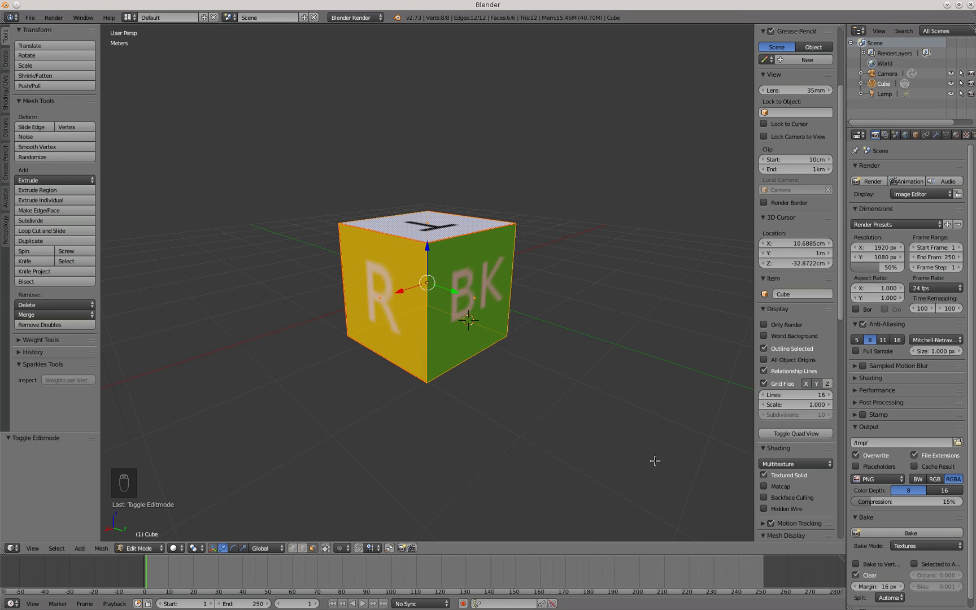
scroll(655, 461, "up", 1)
scroll(655, 461, "up", 1)
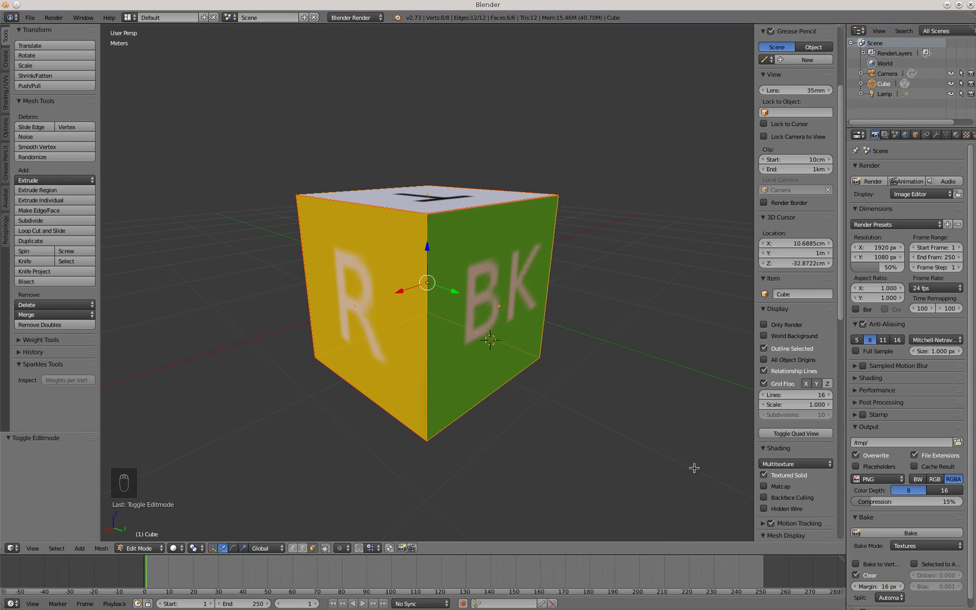
mouse_move(786, 608)
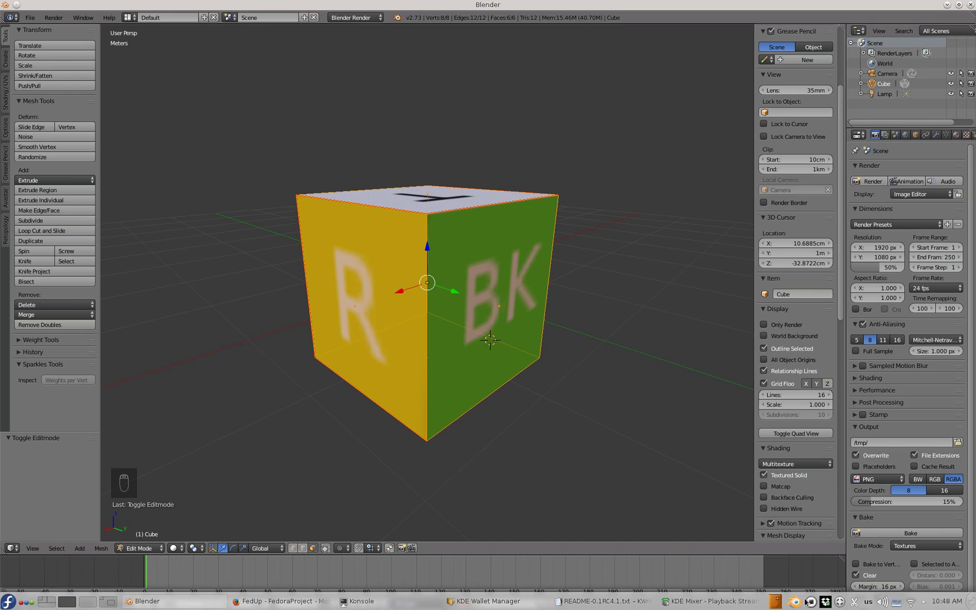